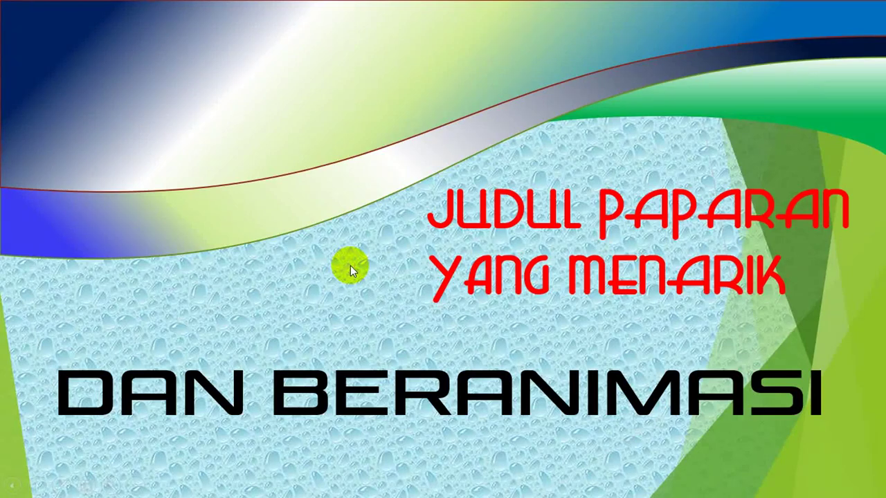
Advance the slideshow to the PROFIL SMAN 1 TANJUNG slide and play its next animation.
key(Right)
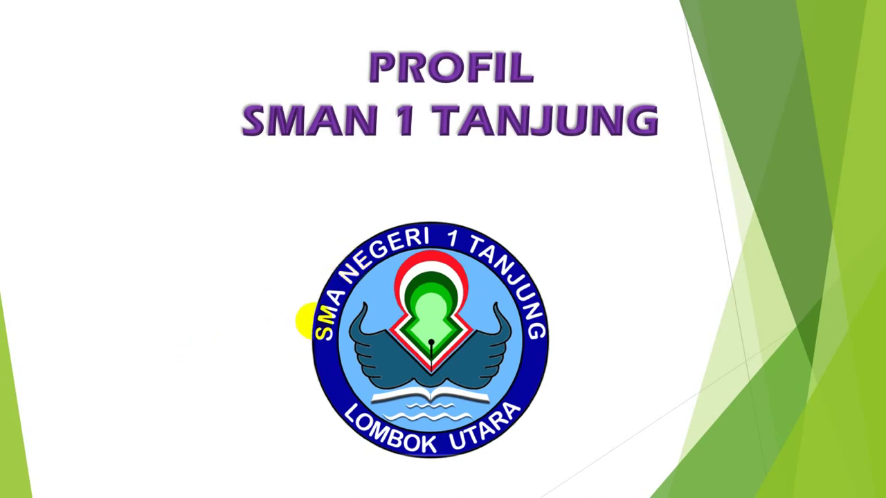
click(308, 319)
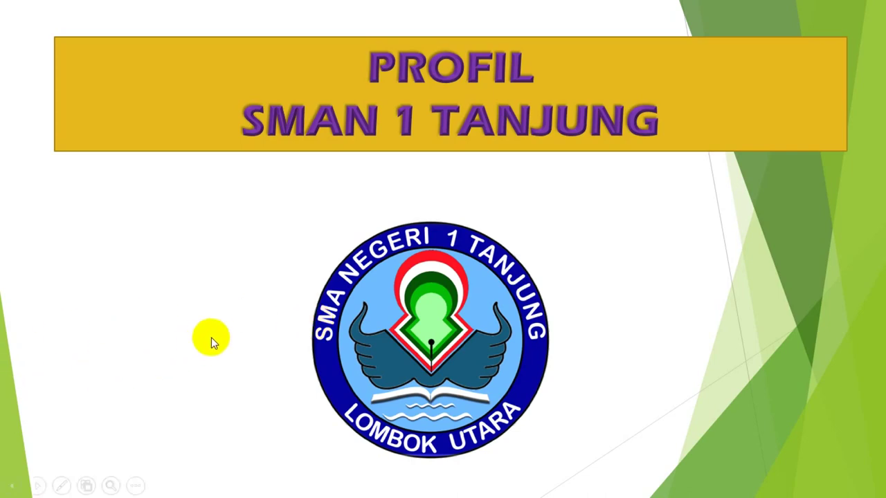
Advance to the school-building photo slide, then end the slideshow with Esc.
click(220, 339)
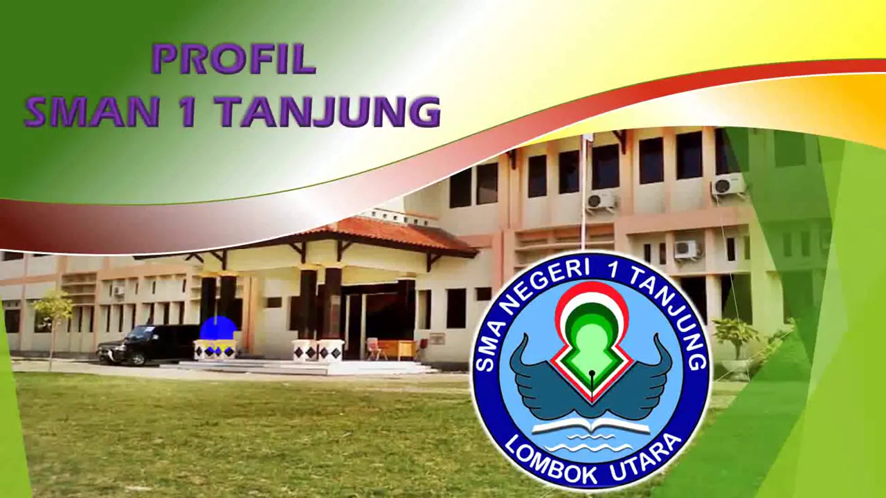
key(Escape)
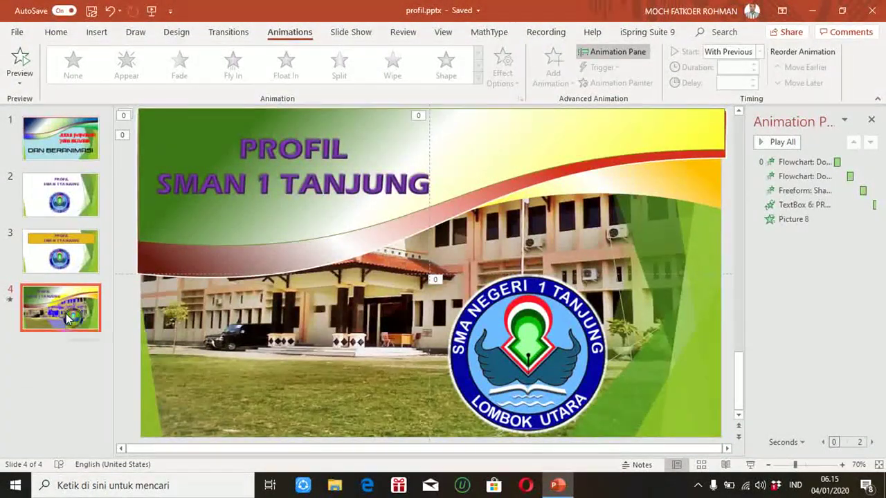
Insert a blank fifth slide and apply the Office Theme to all slides.
key(Return)
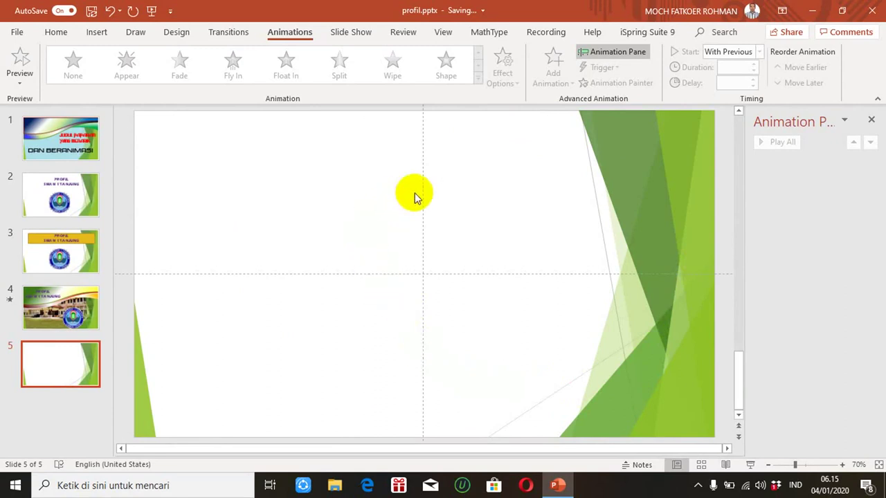
click(58, 33)
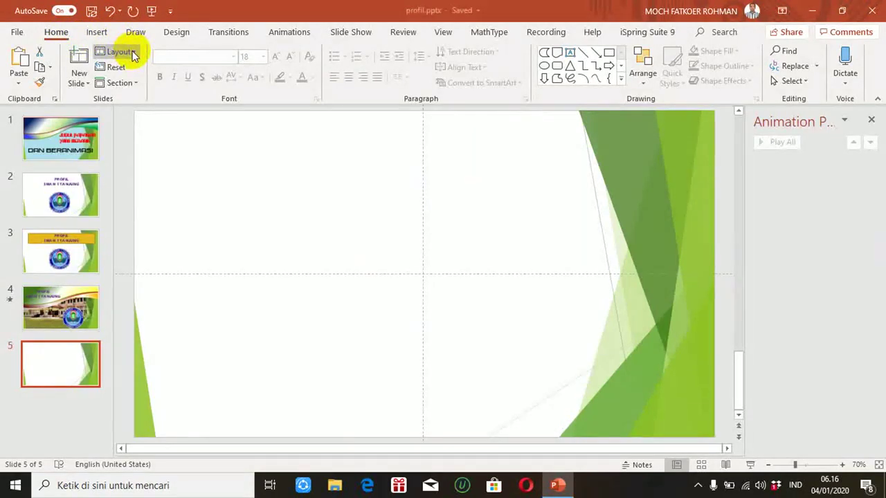
click(177, 32)
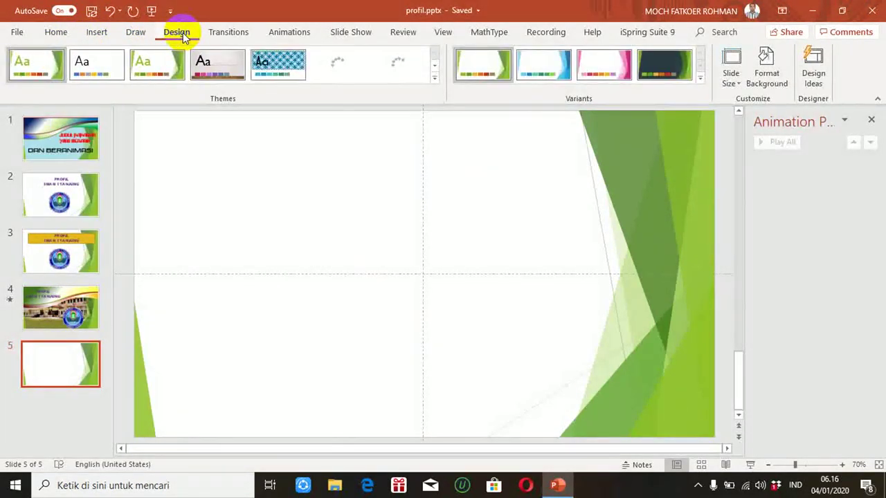
click(434, 78)
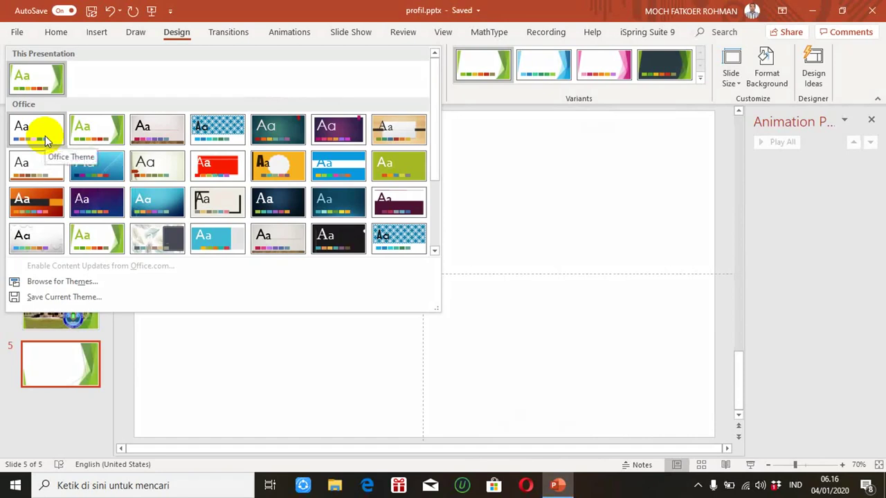
click(45, 136)
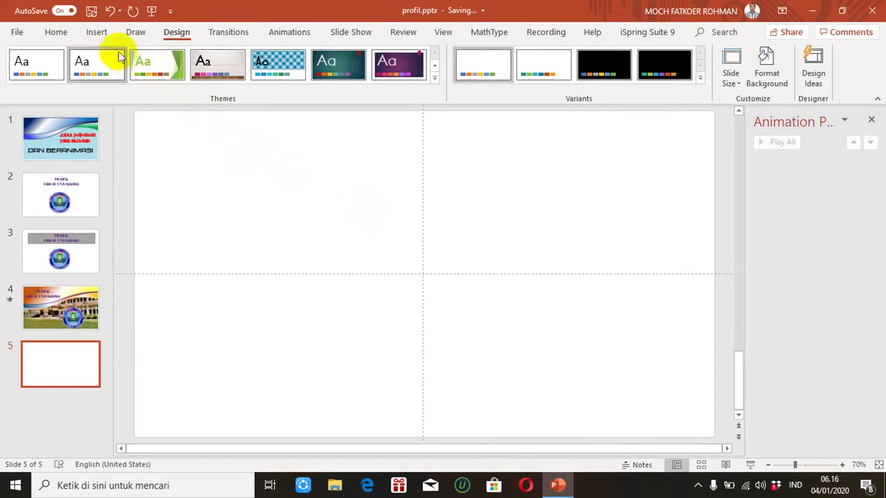
click(97, 33)
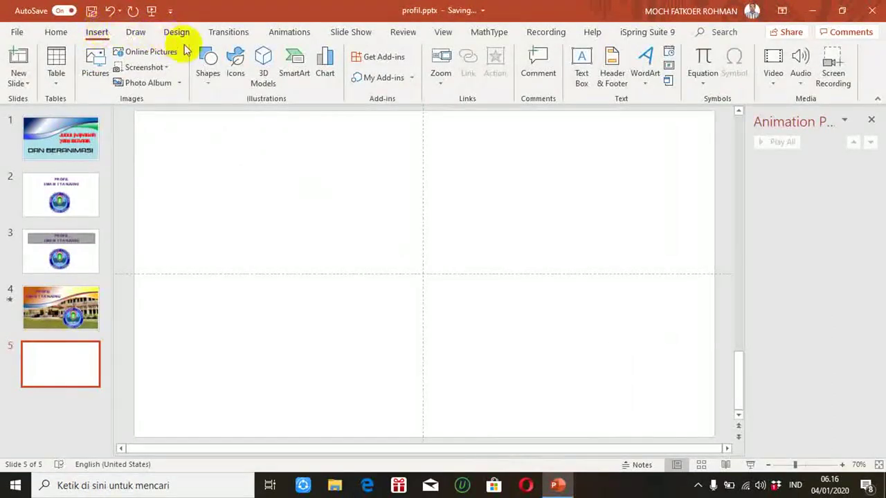
Draw a Flowchart: Document shape, 8,87 × 33,87 cm, across the top of slide 5.
click(213, 82)
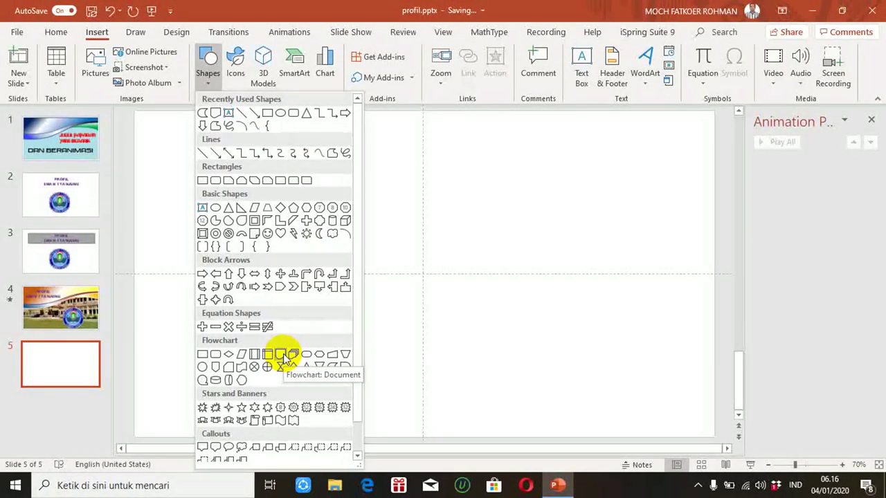
click(284, 357)
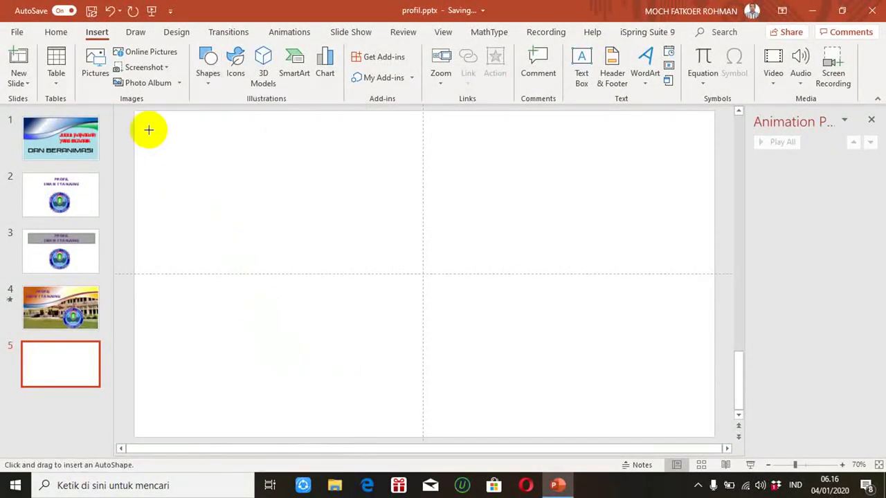
mouse_move(135, 113)
mouse_down()
mouse_move(700, 224)
mouse_move(706, 264)
mouse_up()
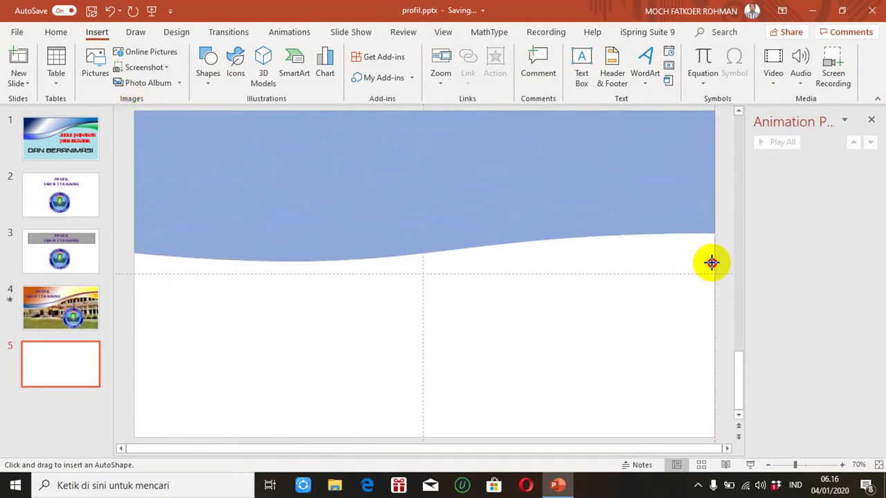
drag(706, 264, 713, 263)
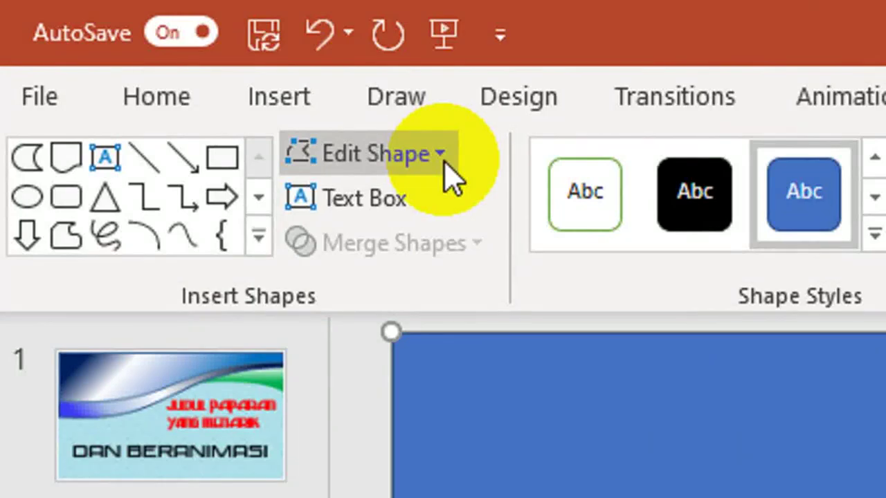
click(444, 160)
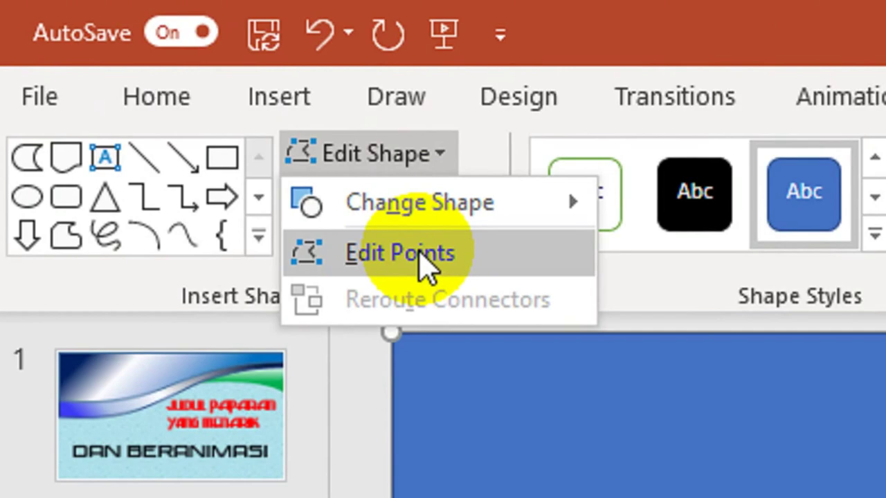
Edit the wave's points, raising its right end and lowering the bottom-left point for a deeper curve.
click(420, 265)
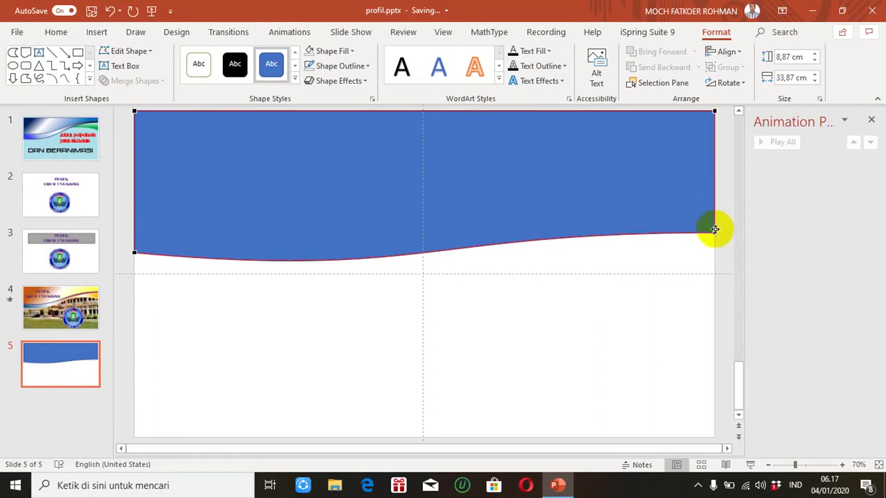
drag(715, 233, 715, 162)
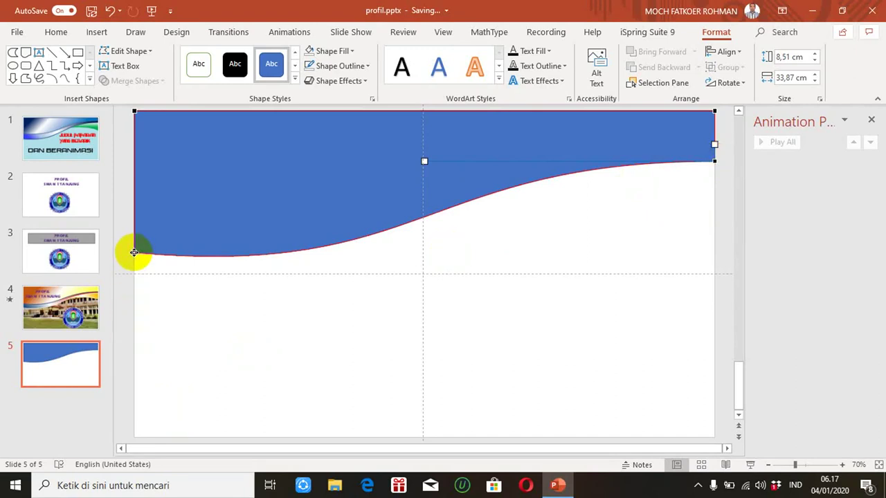
click(133, 253)
drag(133, 253, 134, 290)
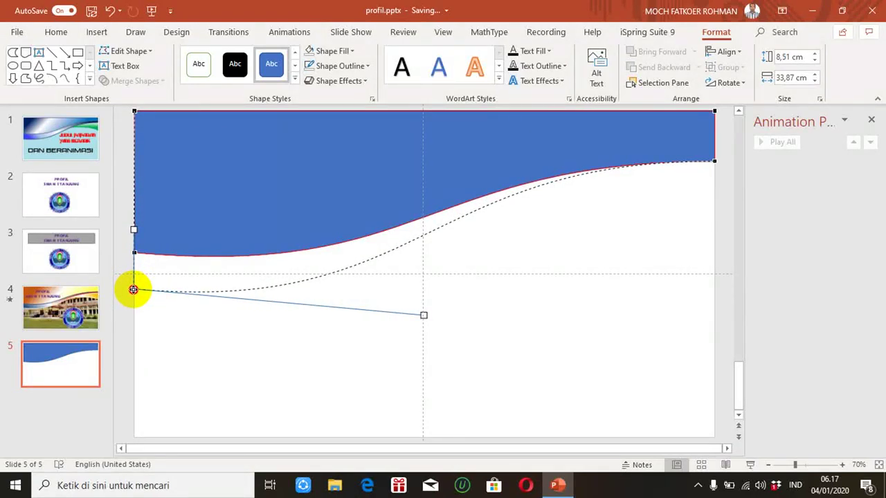
drag(134, 289, 132, 290)
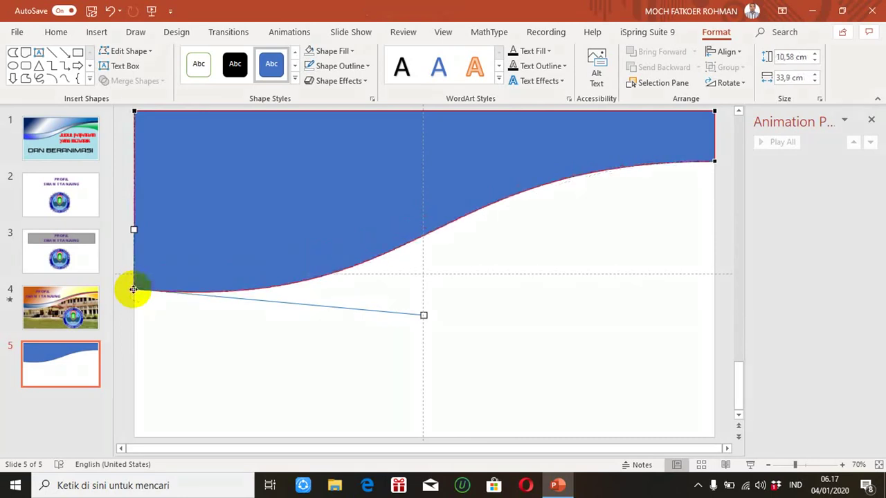
click(504, 268)
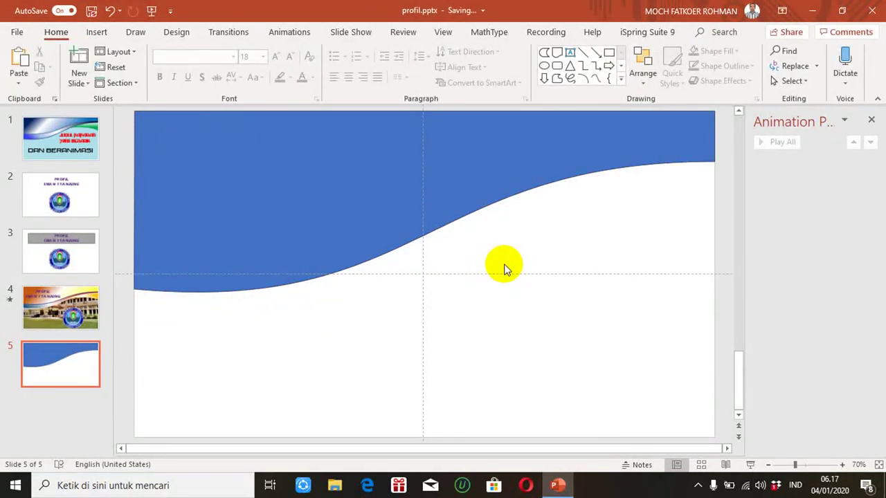
click(412, 237)
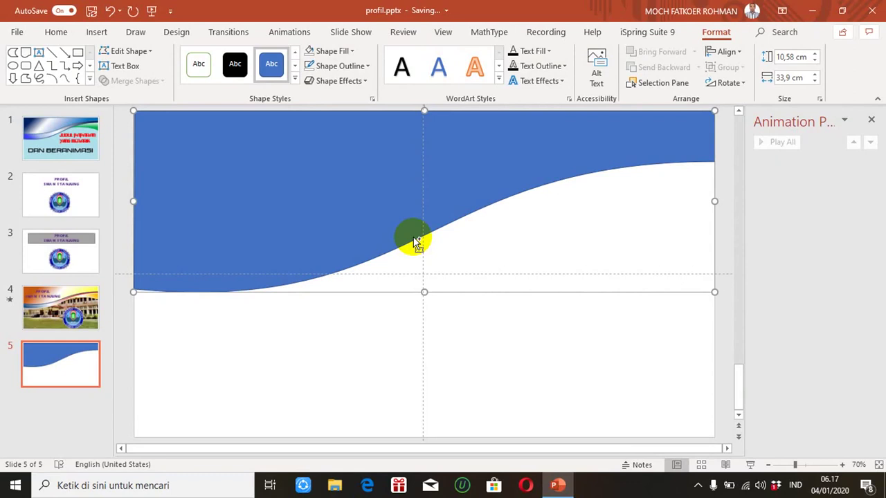
Paste a copy of the wave, apply a gold gradient style, and nudge it flush to the top.
key(ctrl+v)
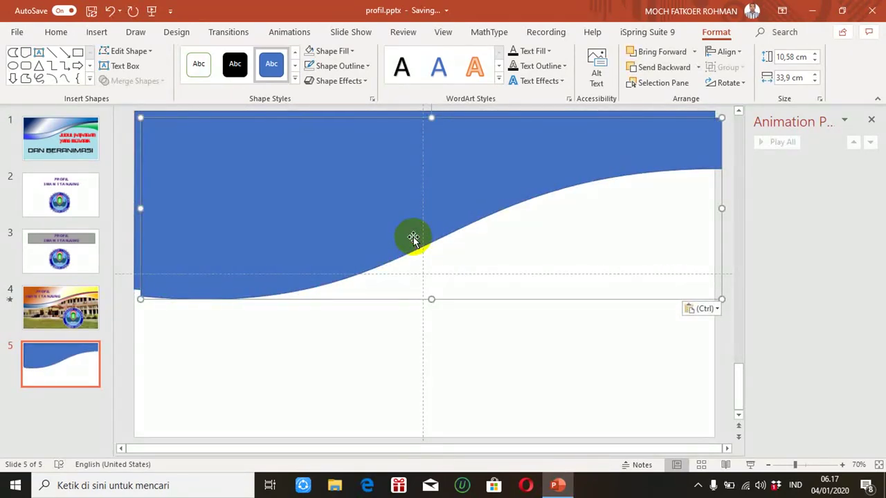
click(298, 79)
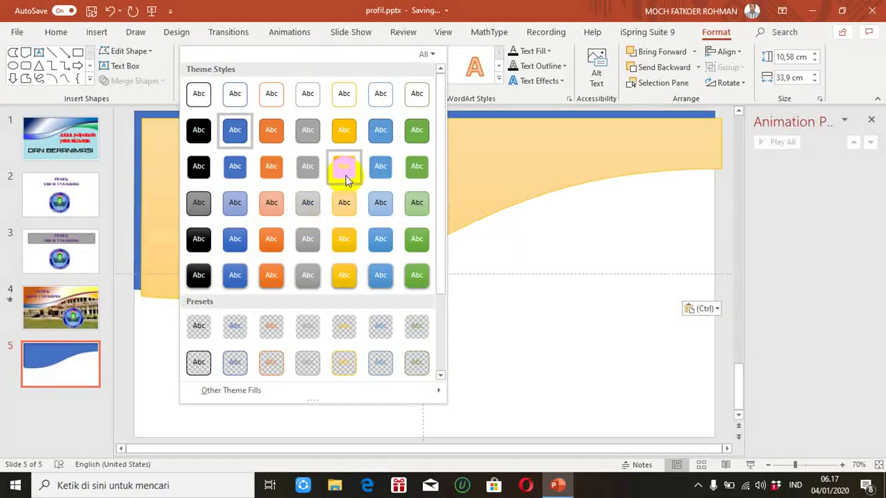
click(350, 239)
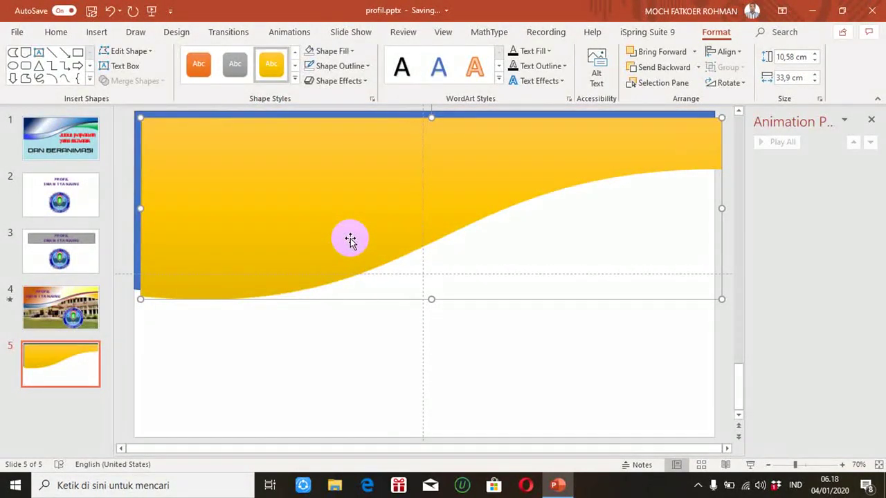
key(Up)
key(Left)
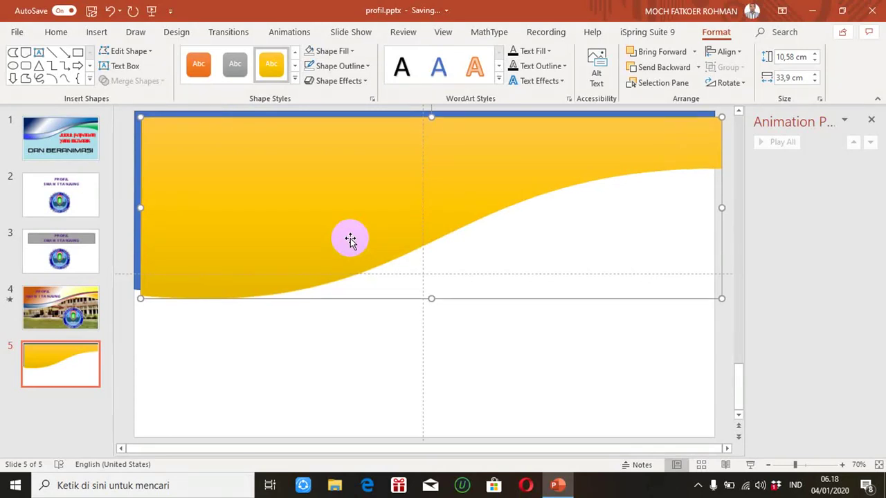
key(Left)
key(Left)
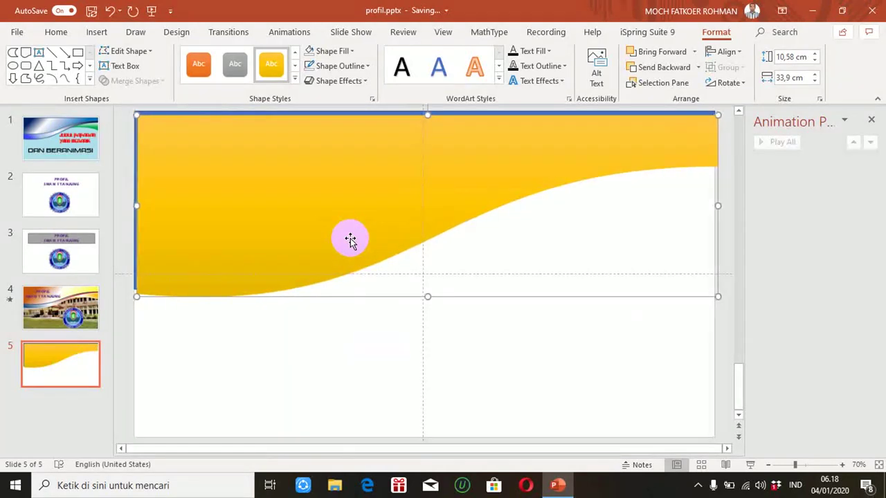
key(Up)
key(Up)
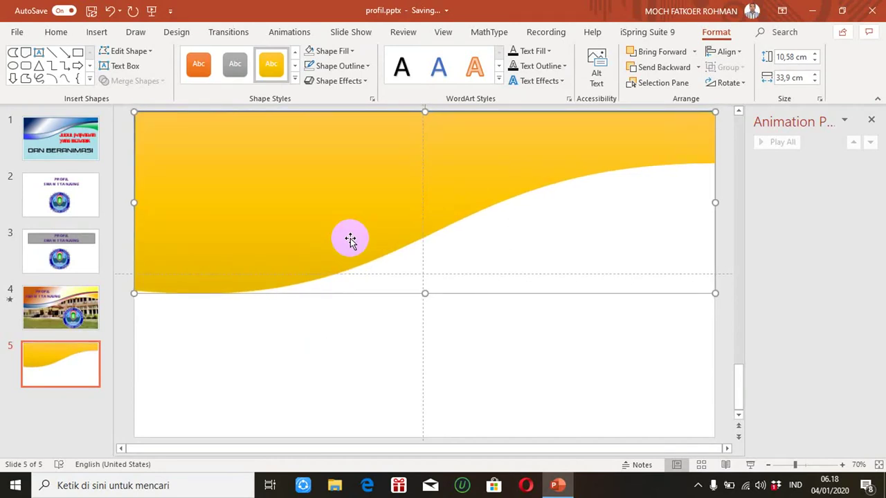
Raise the yellow wave's right end and bottom-left point so a blue band shows beneath.
click(152, 56)
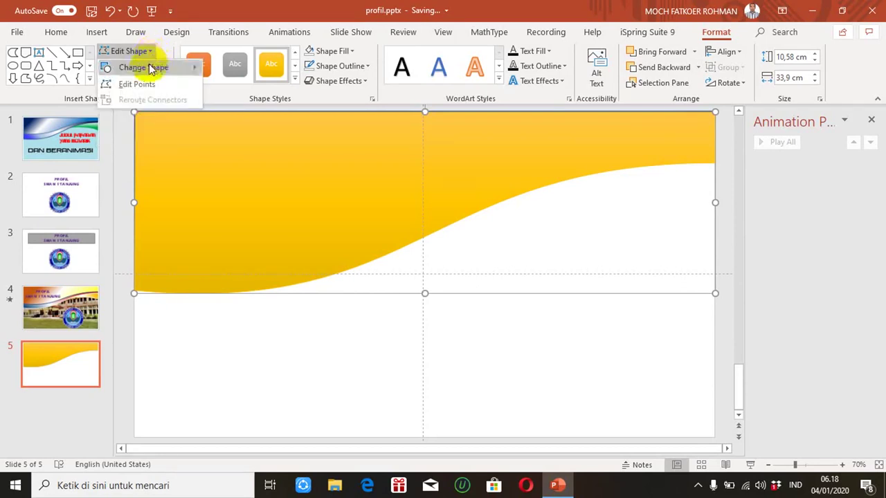
click(141, 87)
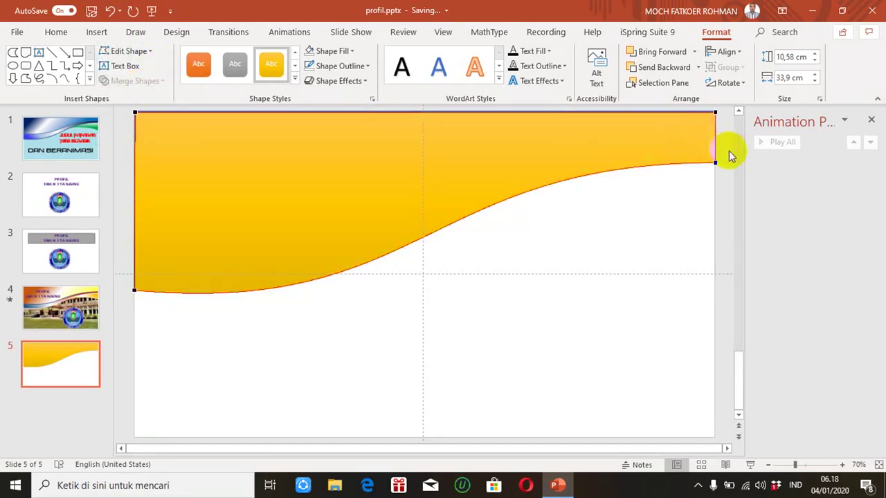
drag(716, 162, 716, 146)
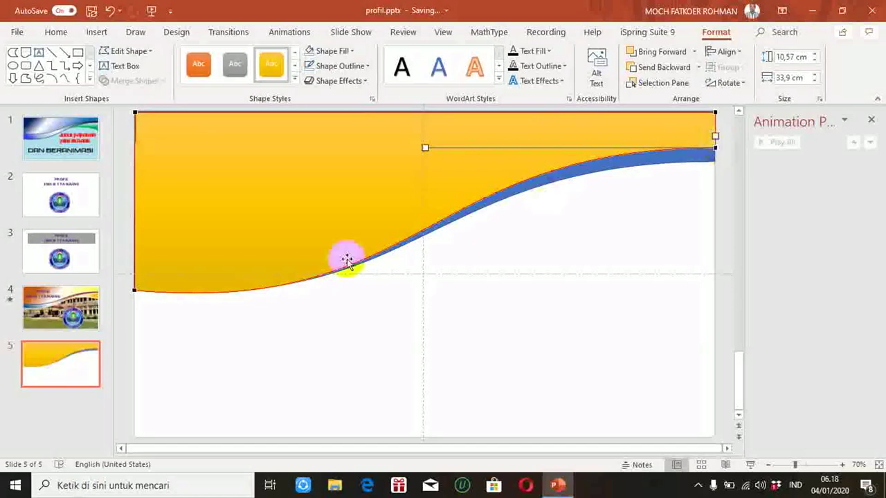
click(135, 290)
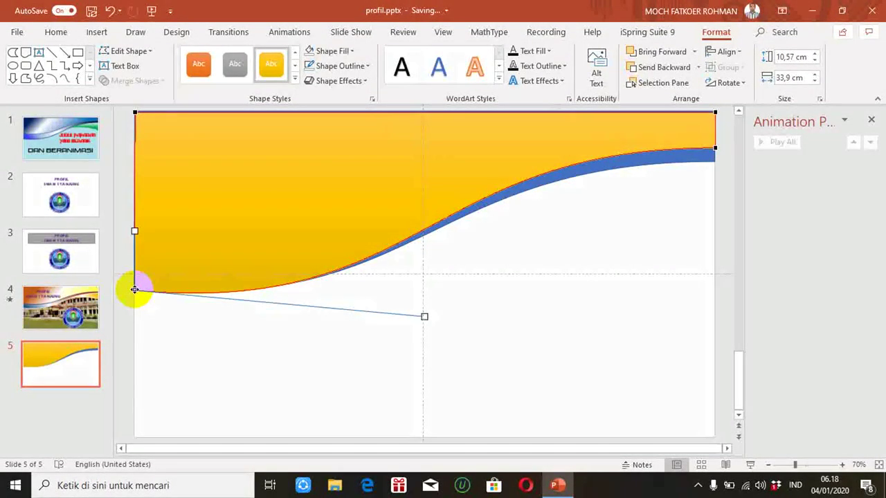
drag(135, 289, 136, 252)
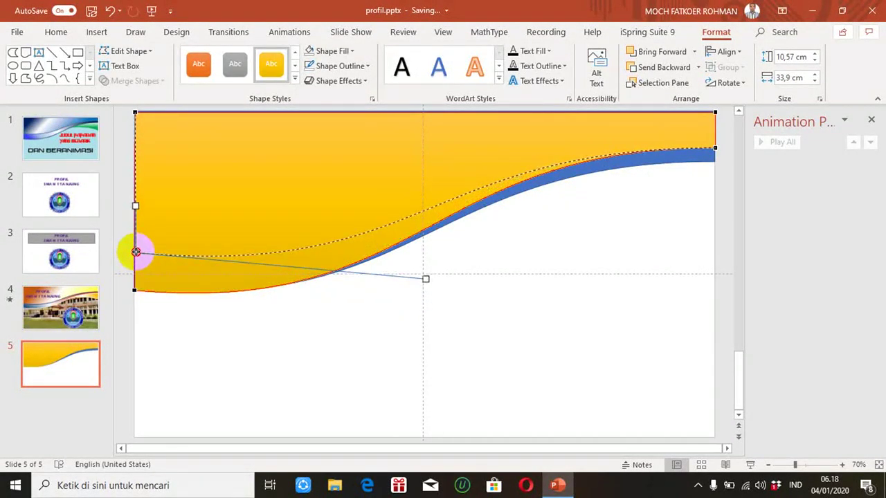
drag(136, 252, 136, 251)
drag(136, 252, 136, 252)
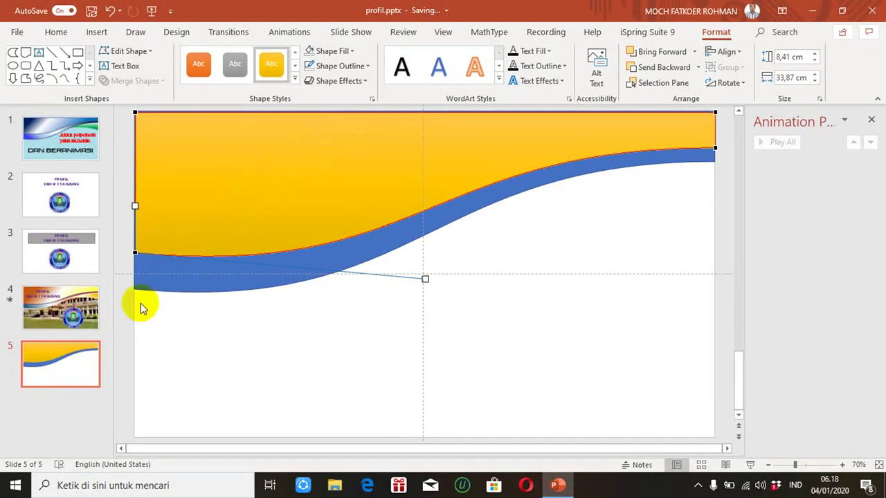
click(92, 313)
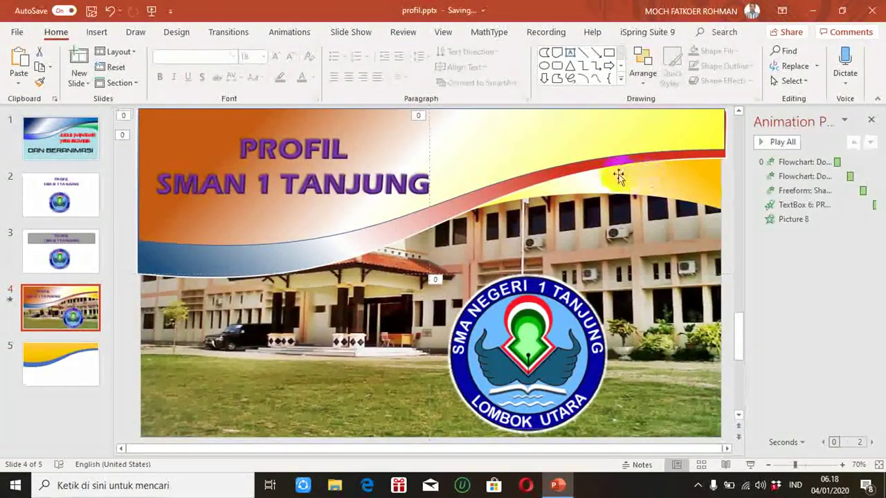
On slide 5, draw a rectangle across the top-right area.
click(69, 349)
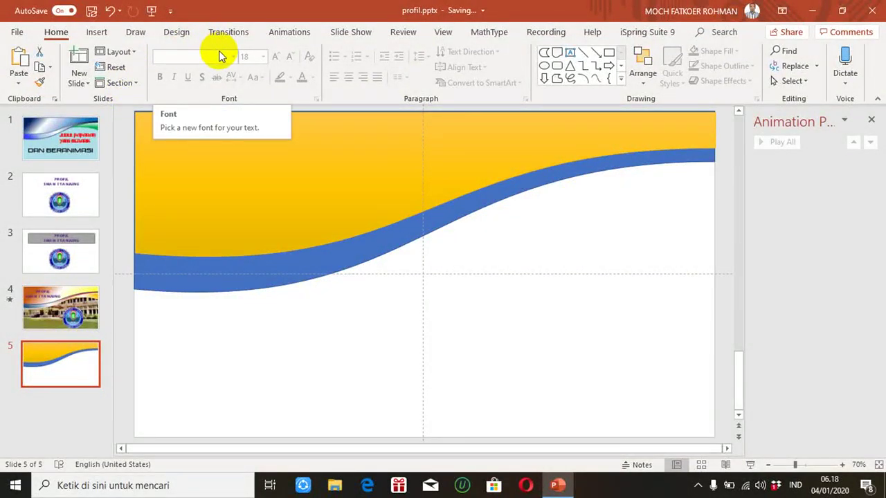
click(108, 33)
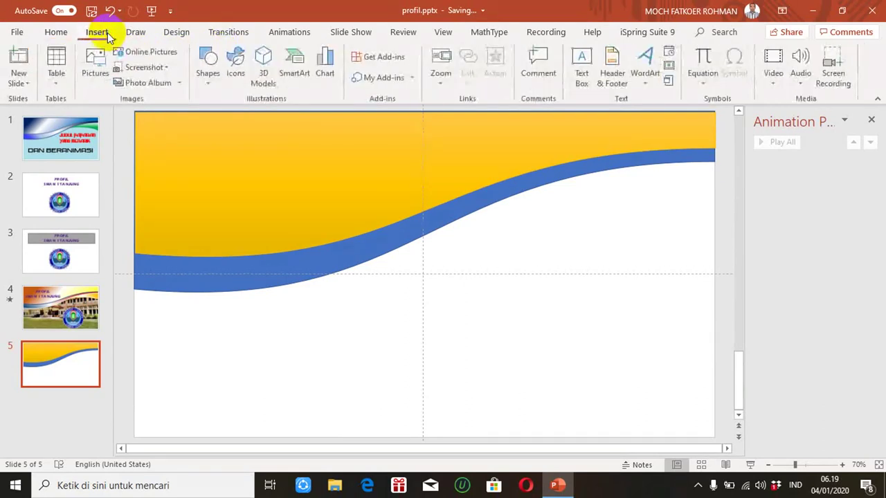
click(210, 77)
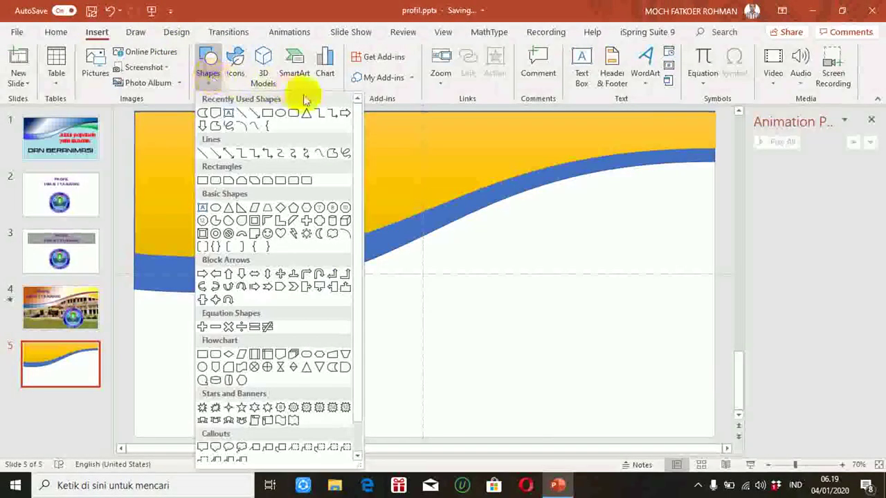
click(267, 114)
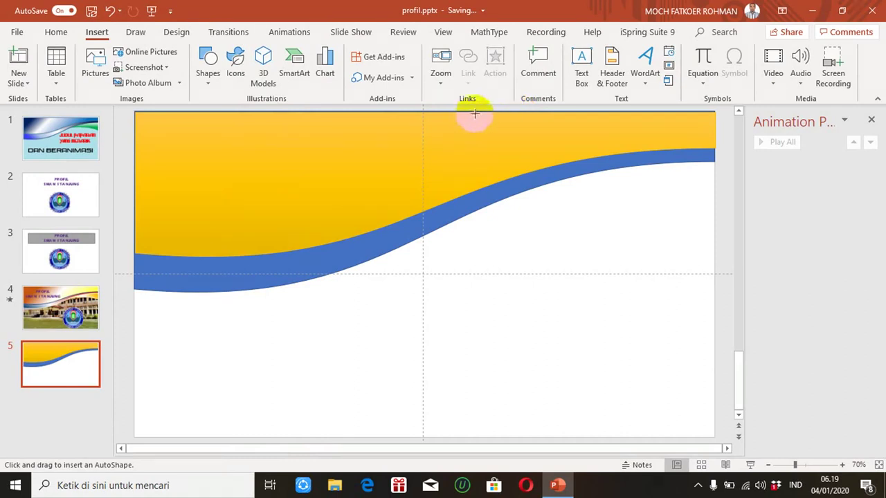
mouse_move(471, 112)
mouse_down()
mouse_move(694, 243)
mouse_move(714, 238)
mouse_up()
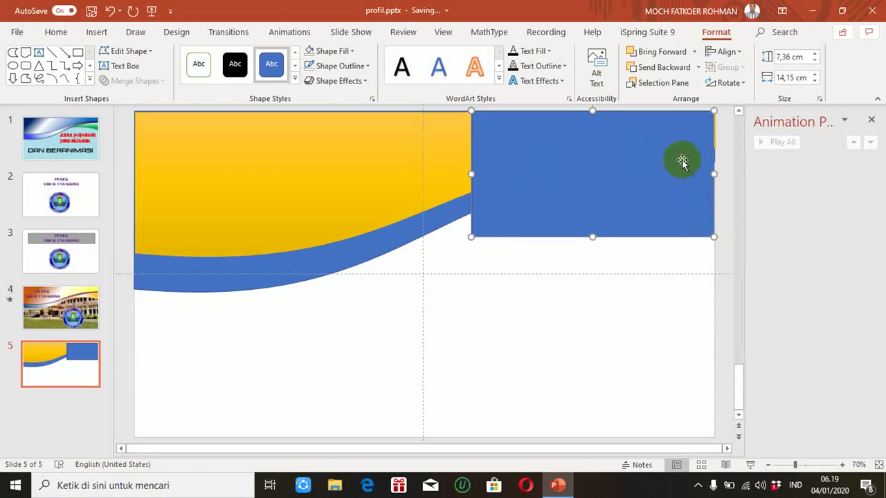
Give the rectangle the green shape style and send it to the back behind the waves.
click(294, 78)
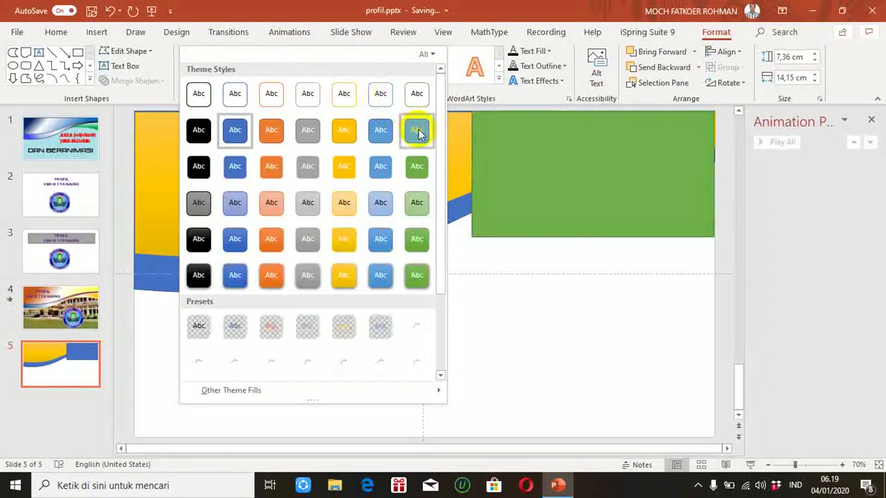
click(418, 132)
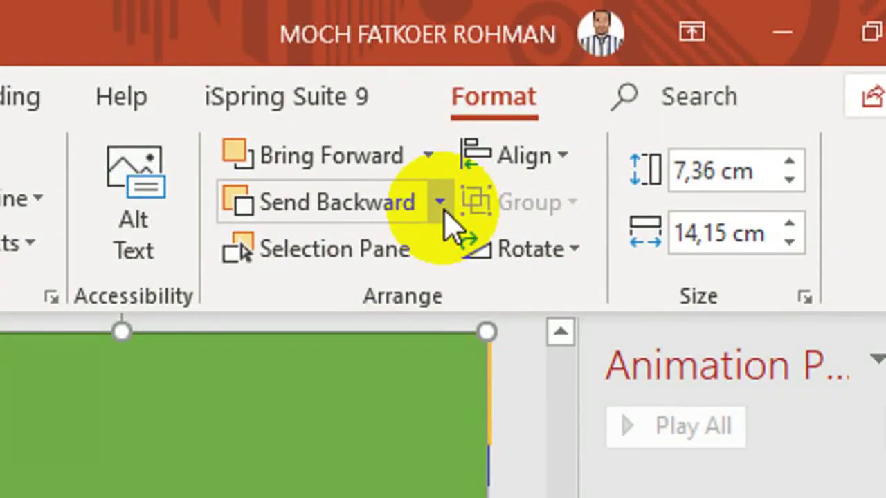
click(443, 211)
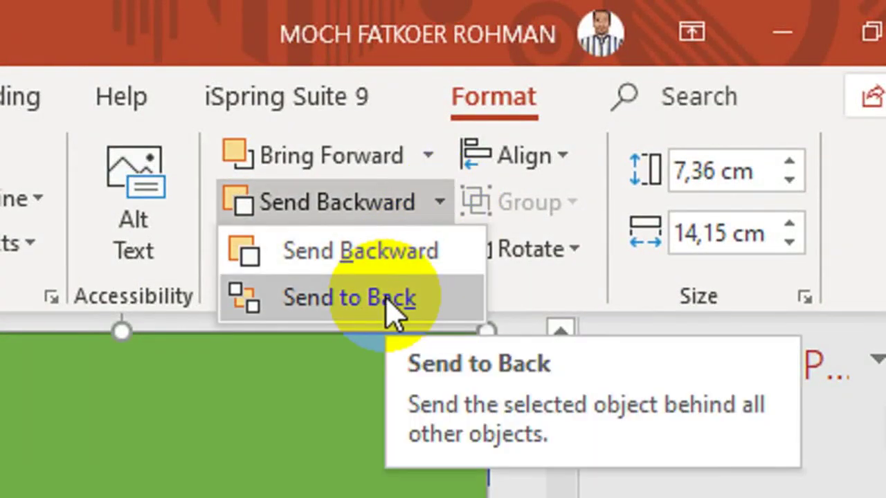
click(392, 312)
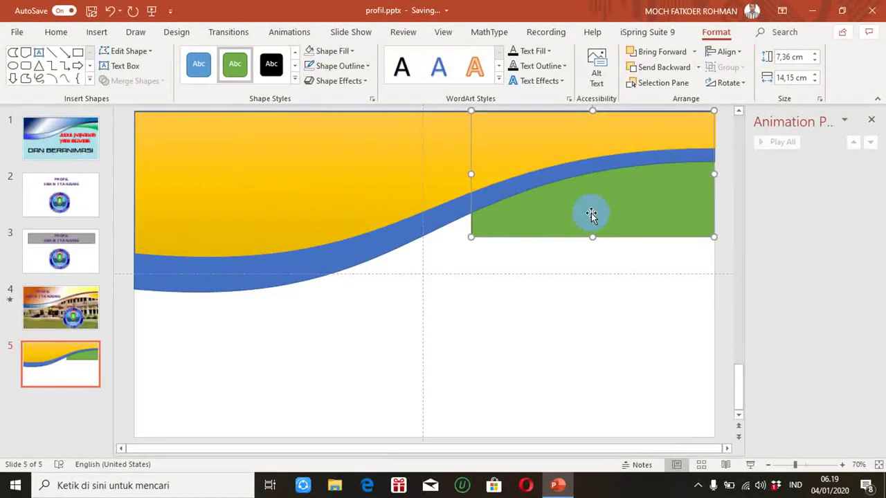
click(564, 289)
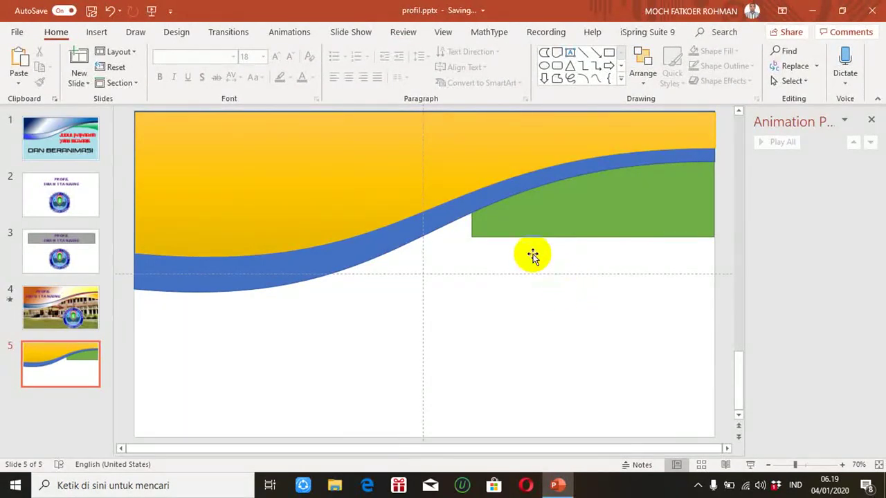
click(97, 34)
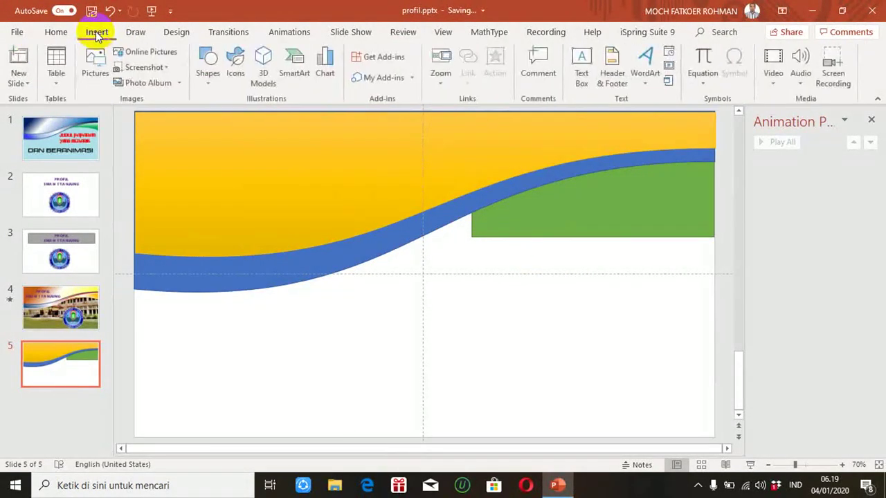
Draw a blue oval over the green rectangle's bottom and widen it to 8,76 × 21,96 cm.
click(215, 81)
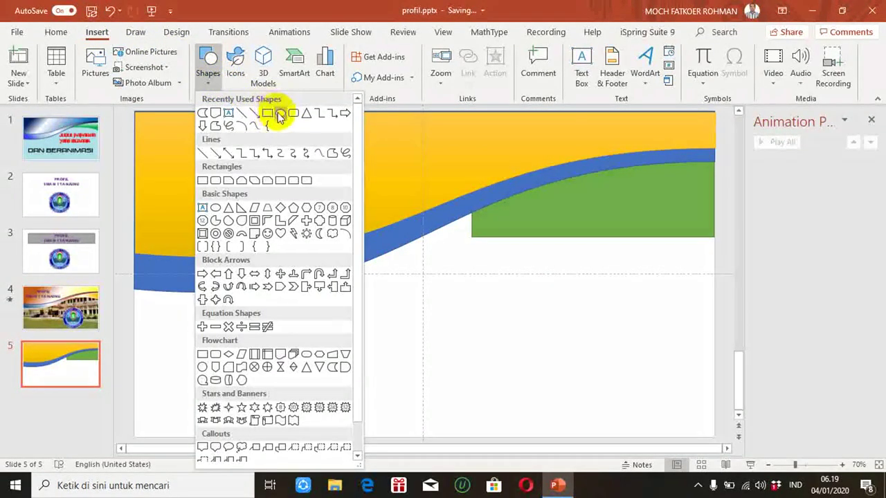
click(277, 112)
mouse_move(454, 213)
mouse_down()
mouse_move(752, 352)
mouse_move(756, 362)
mouse_up()
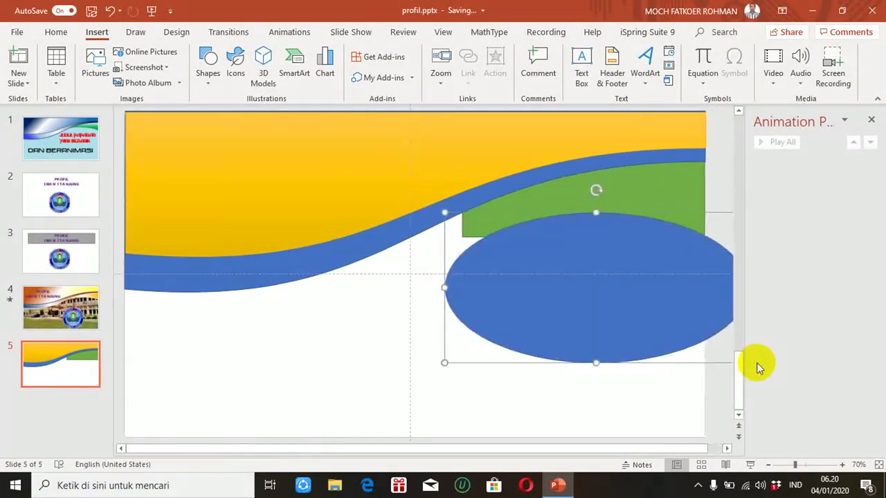
drag(658, 312, 593, 306)
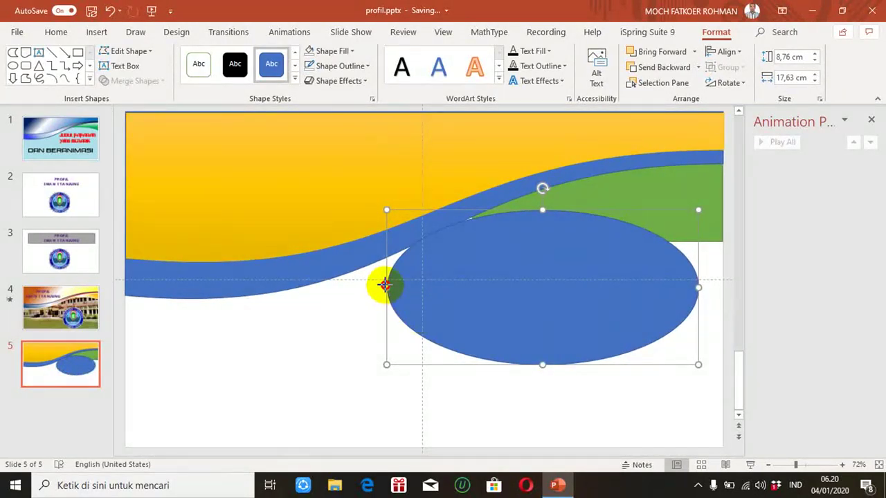
drag(385, 284, 381, 271)
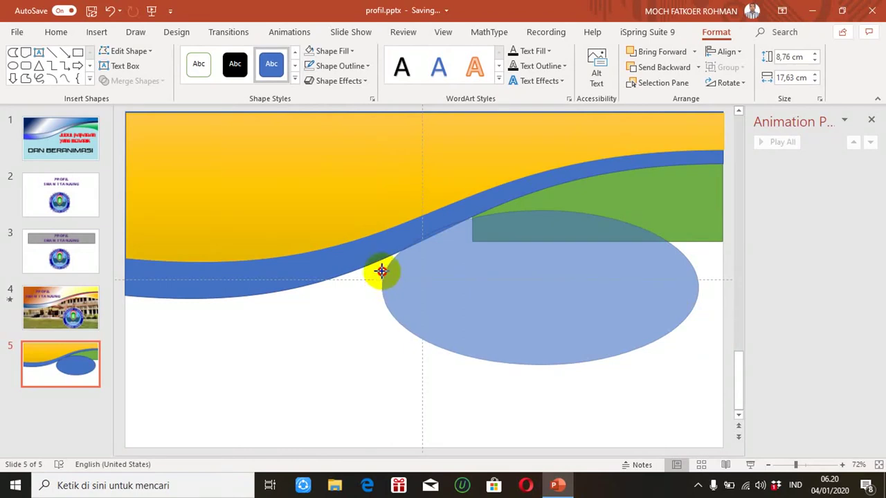
drag(381, 270, 377, 249)
drag(696, 286, 763, 277)
key(Up)
key(Up)
key(Up)
key(Up)
key(Up)
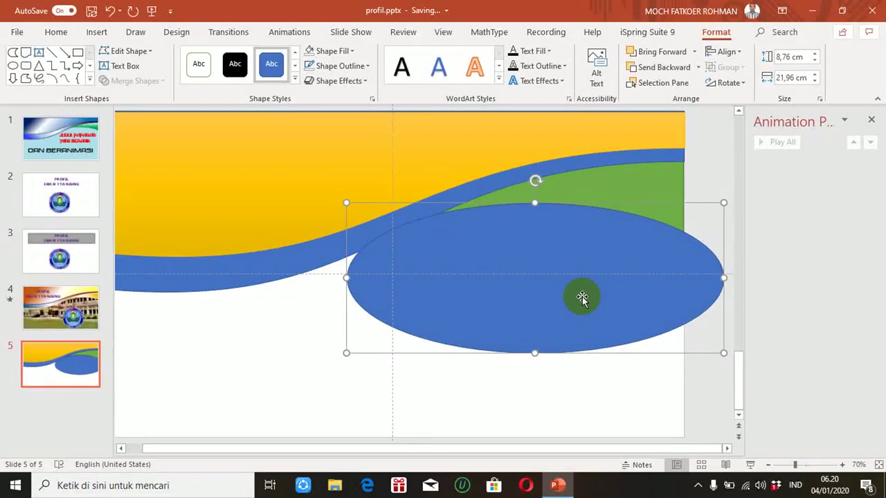
click(492, 395)
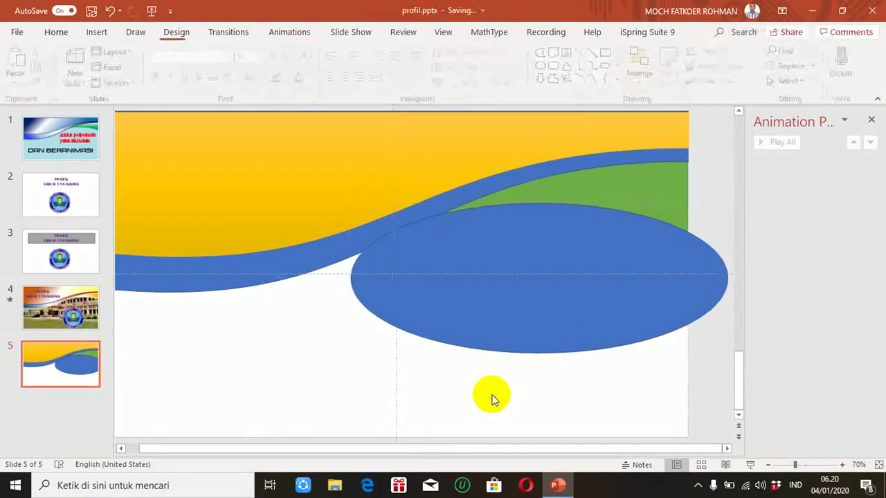
Subtract the oval from the green rectangle, leaving a 7,07 × 14,15 cm curved piece.
click(638, 193)
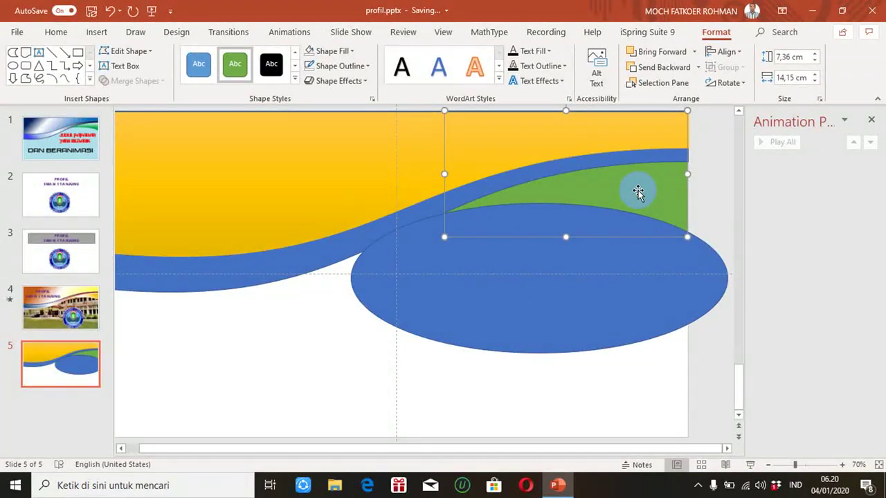
shift+click(608, 279)
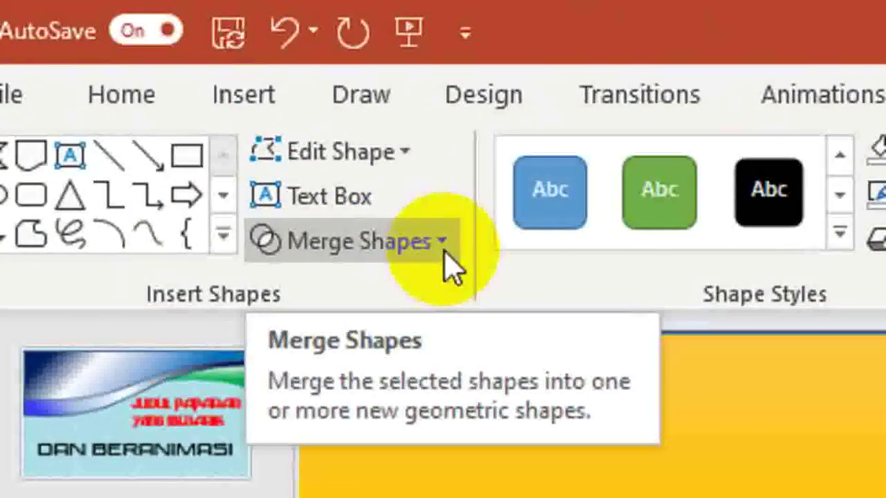
click(444, 250)
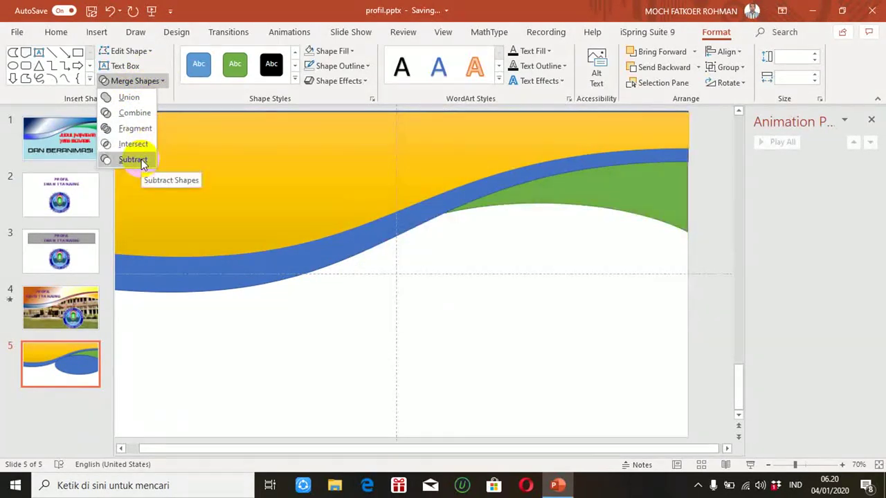
click(141, 159)
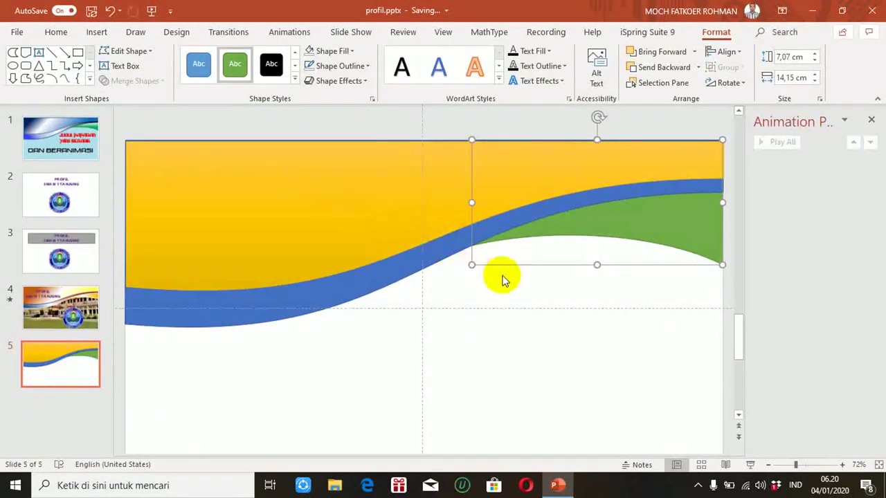
click(522, 305)
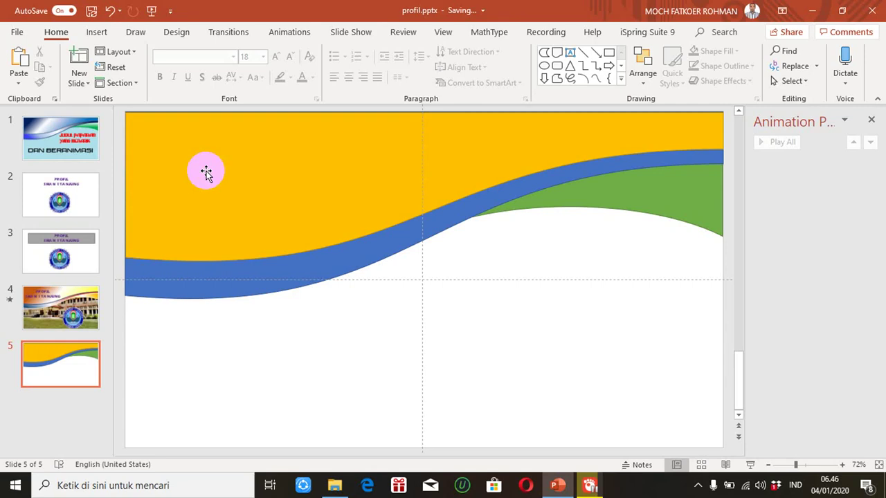
Select the yellow wave shape, open its Format Shape settings from the right-click menu, then close them.
click(206, 173)
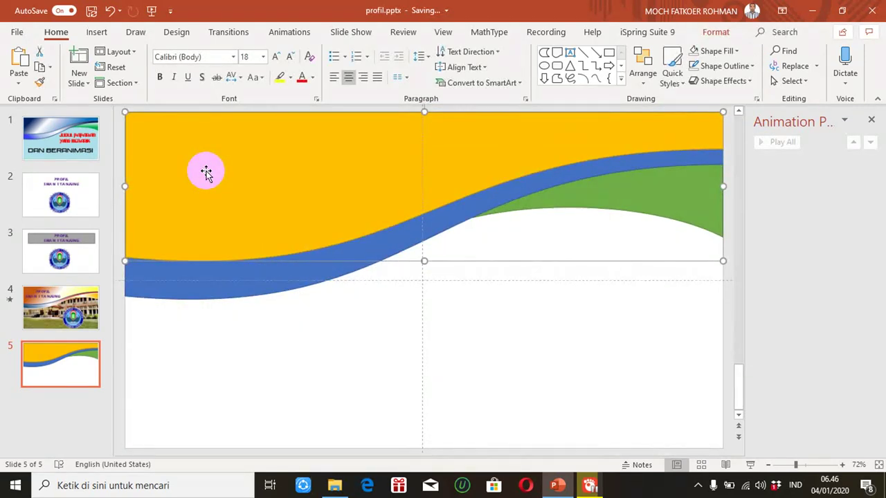
right_click(206, 173)
click(158, 145)
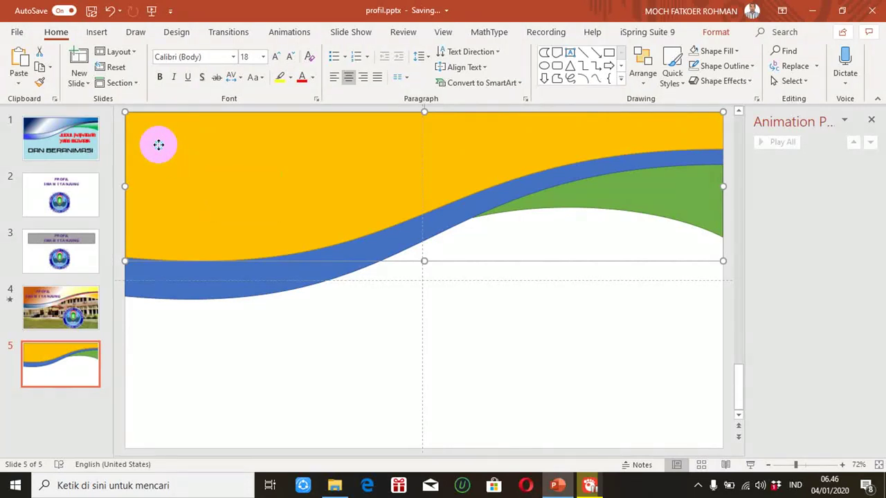
right_click(159, 145)
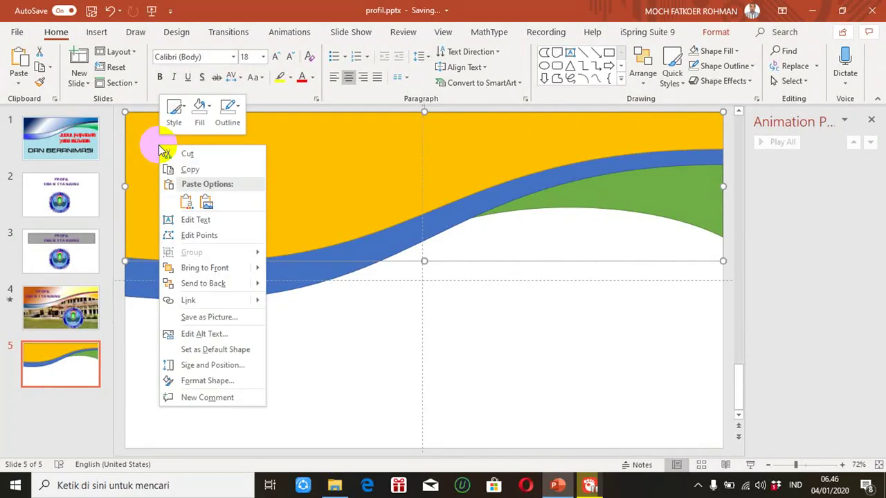
click(193, 381)
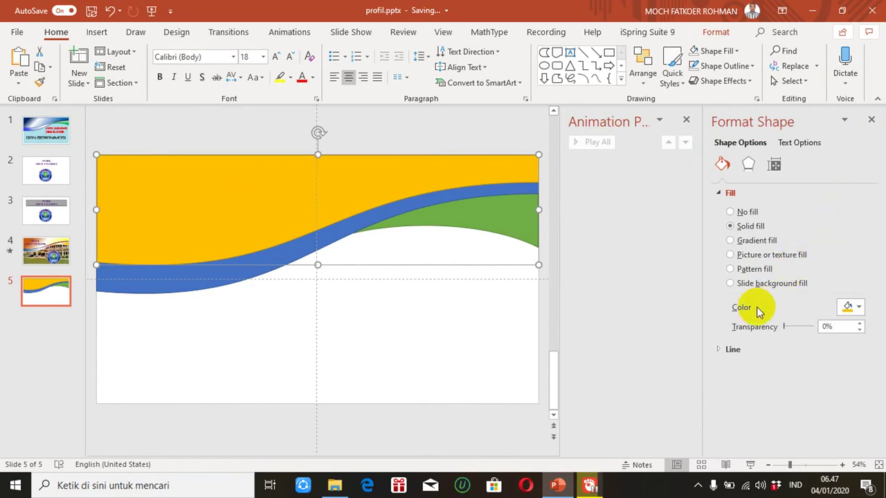
click(874, 122)
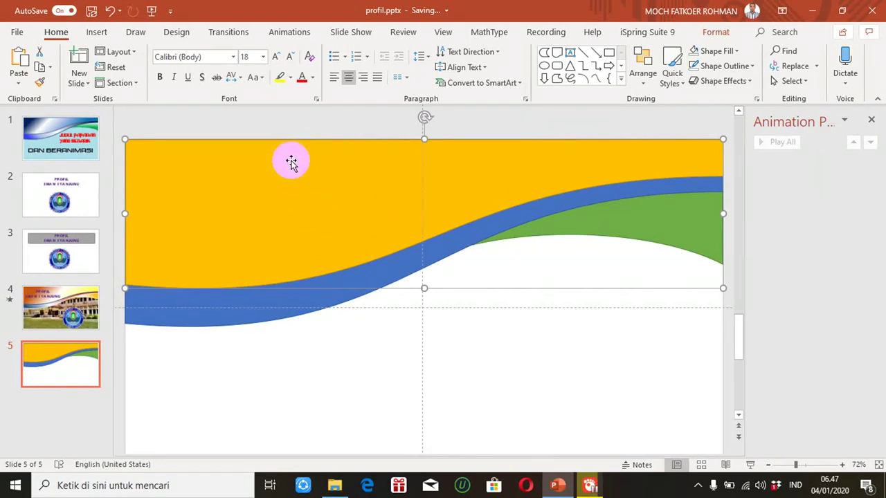
Reopen the wave's fill settings through Shape Fill > Gradient > More Gradients.
scroll(291, 162, down, 1)
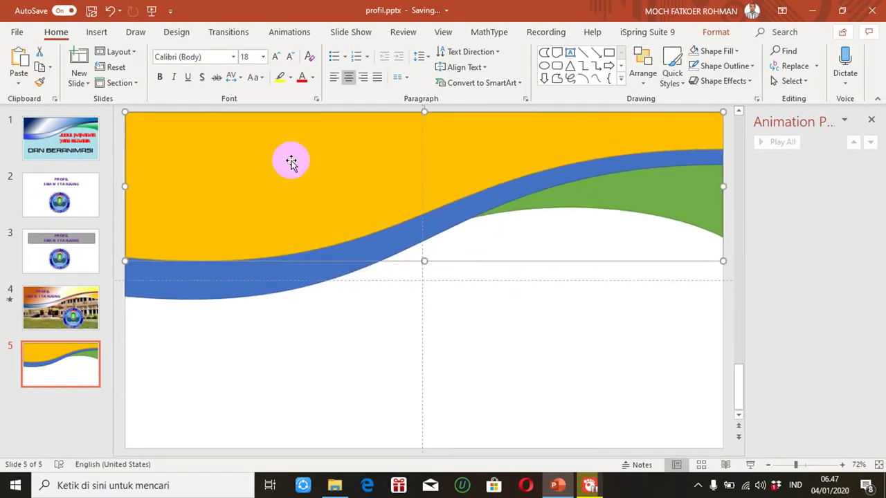
click(716, 35)
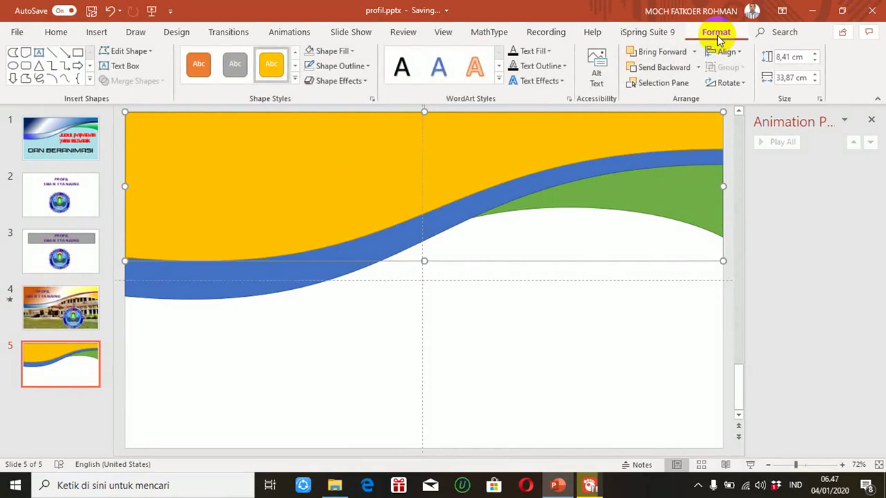
click(352, 51)
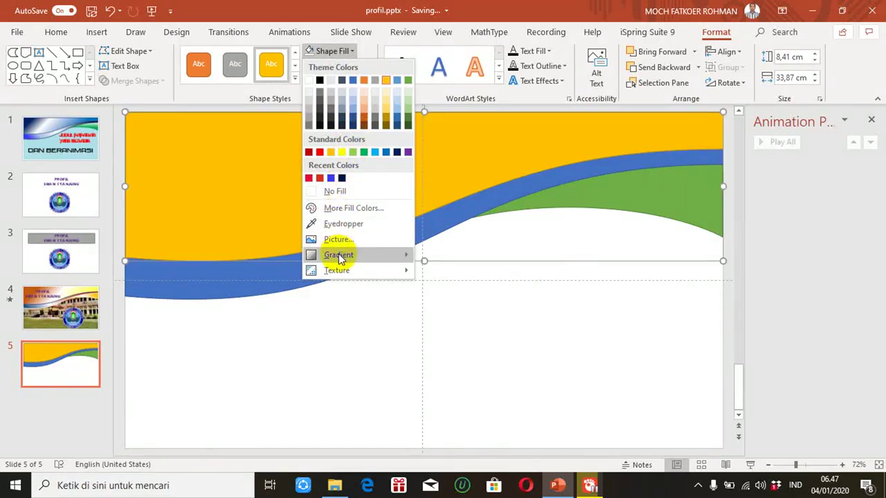
mouse_move(339, 256)
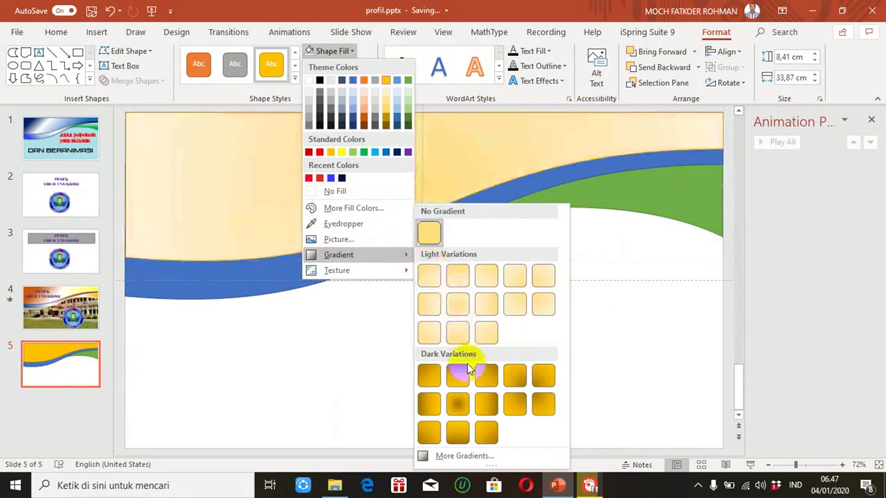
click(460, 457)
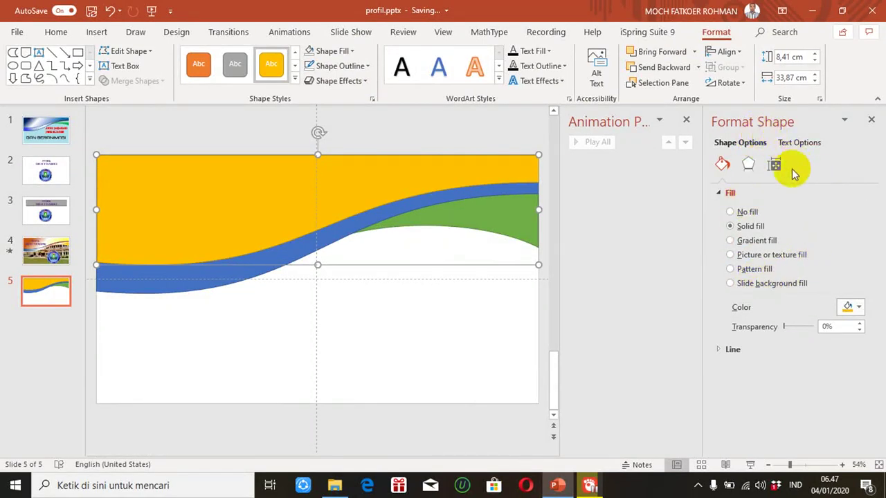
Switch the wave to gradient fill, move the middle stop to 55% and make the first stop purple.
click(731, 241)
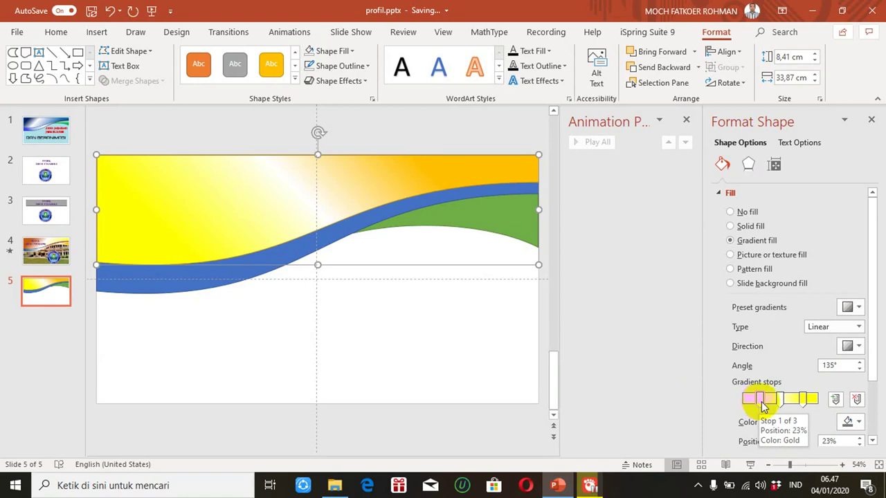
click(782, 403)
drag(782, 404, 787, 408)
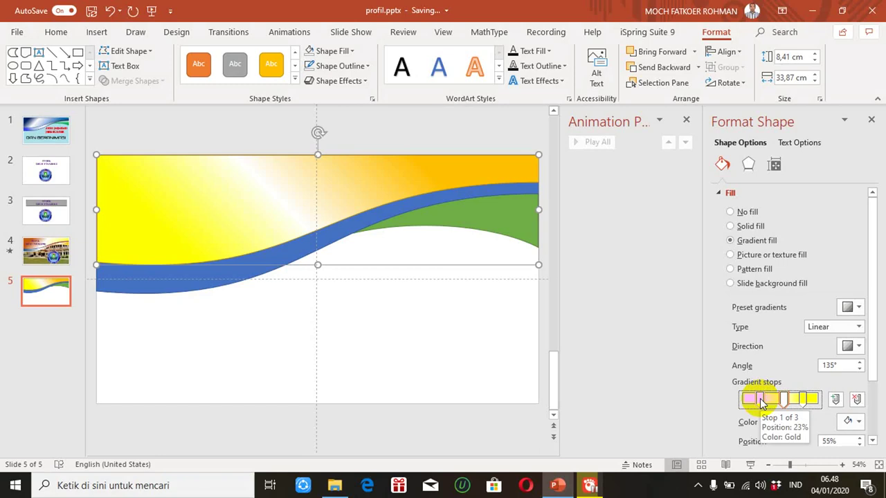
click(762, 405)
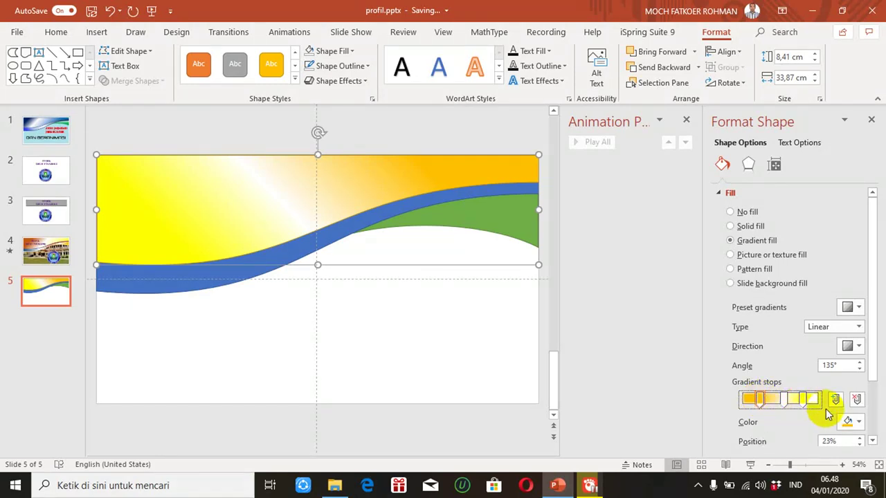
click(860, 422)
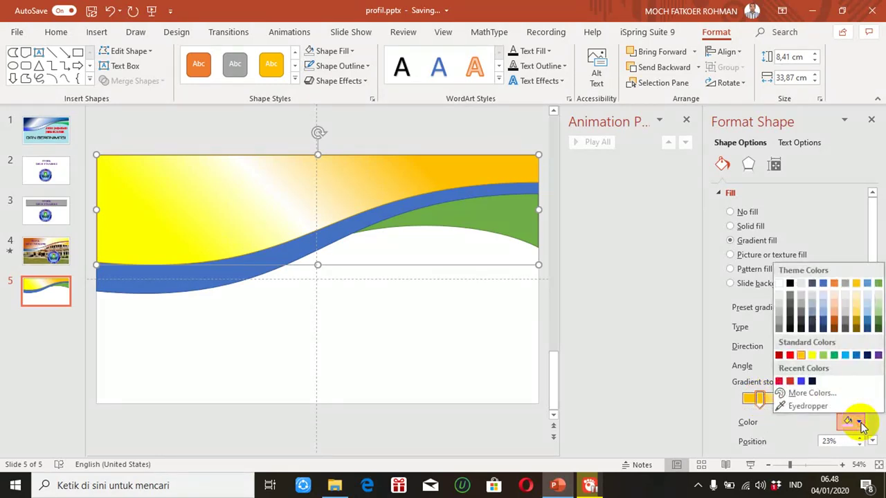
click(877, 356)
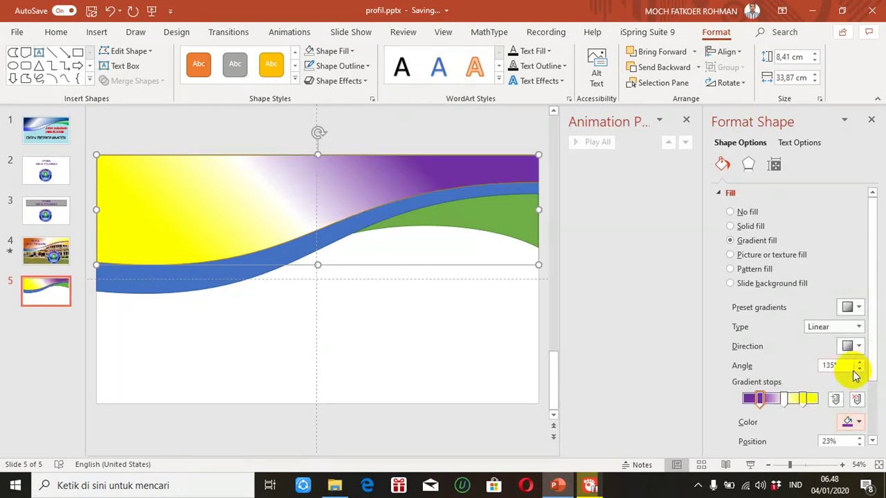
click(805, 399)
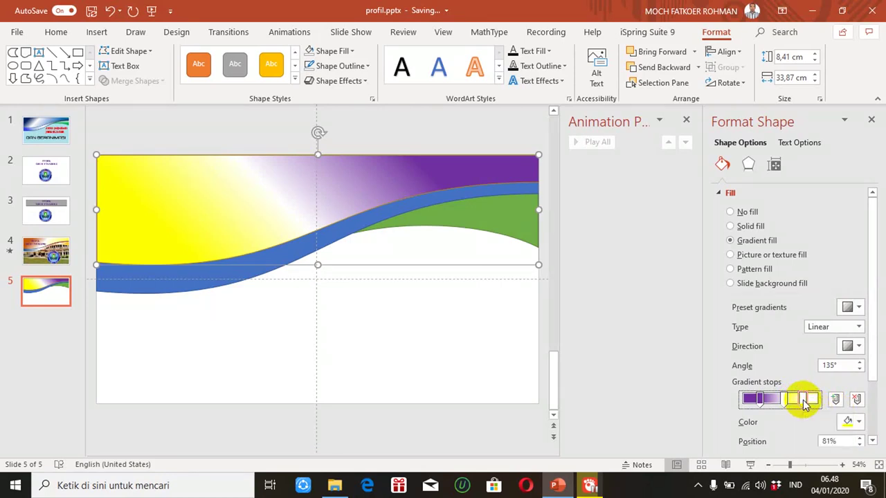
Make the yellow gradient stop red and, after trying 90° and 0°, set the angle to 135°.
click(858, 423)
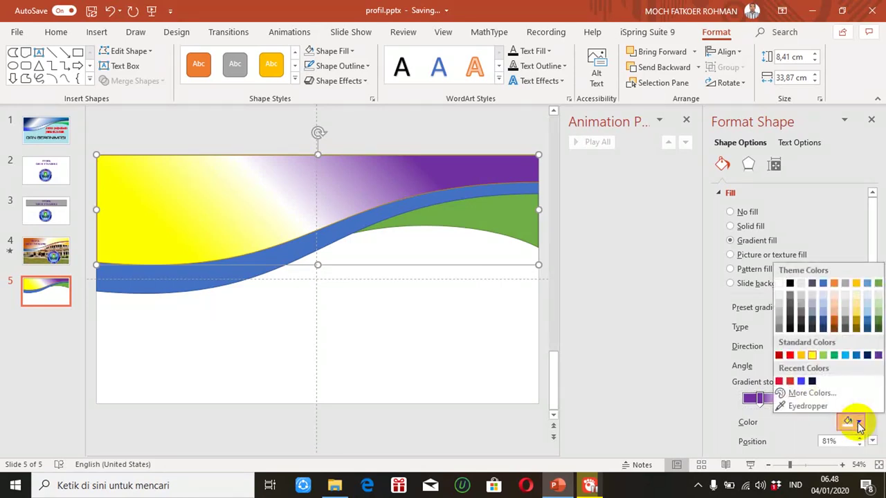
click(790, 355)
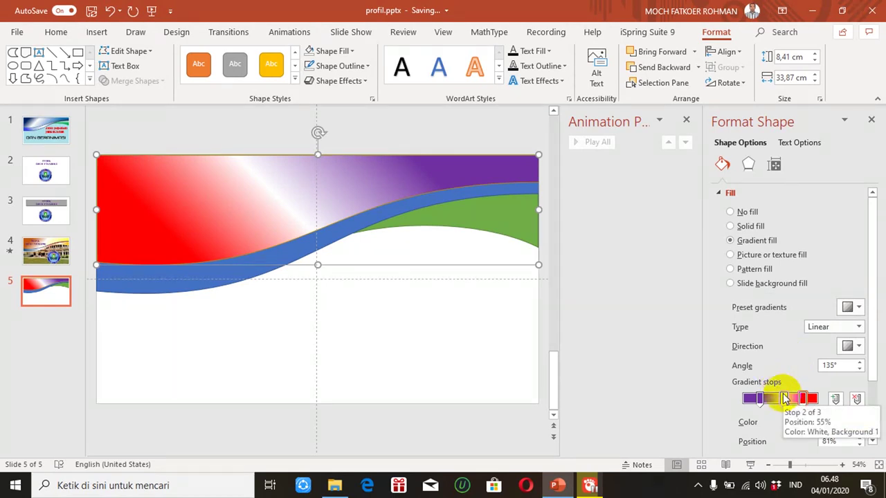
drag(837, 365, 820, 365)
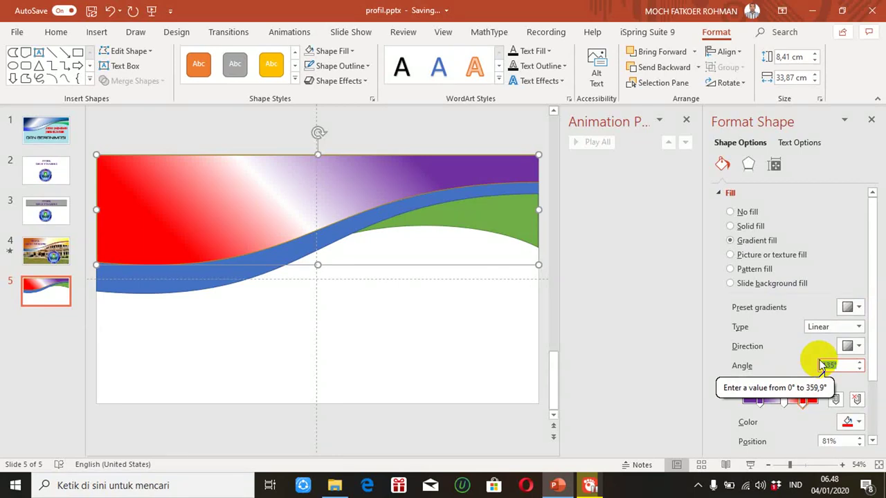
text(90)
key(Return)
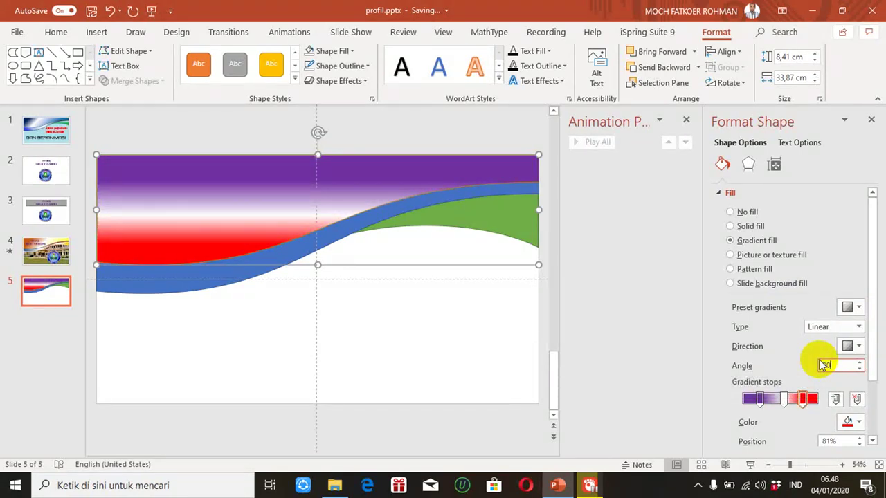
drag(822, 366, 835, 366)
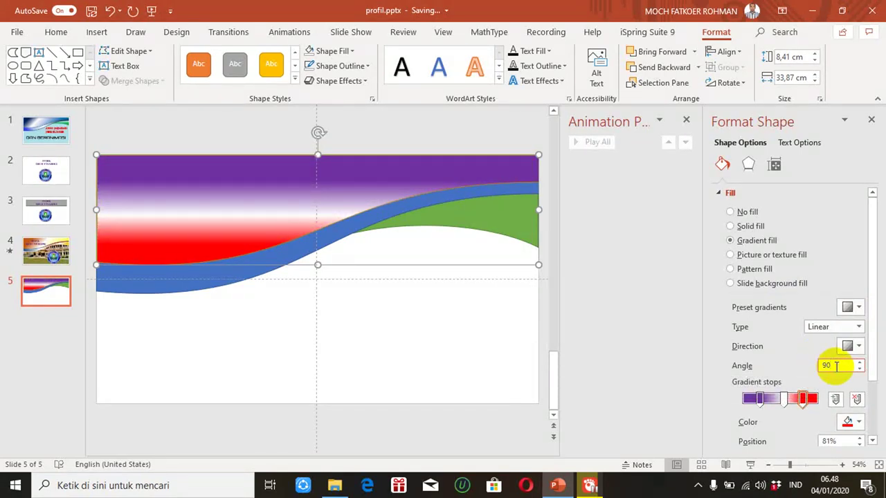
text(0)
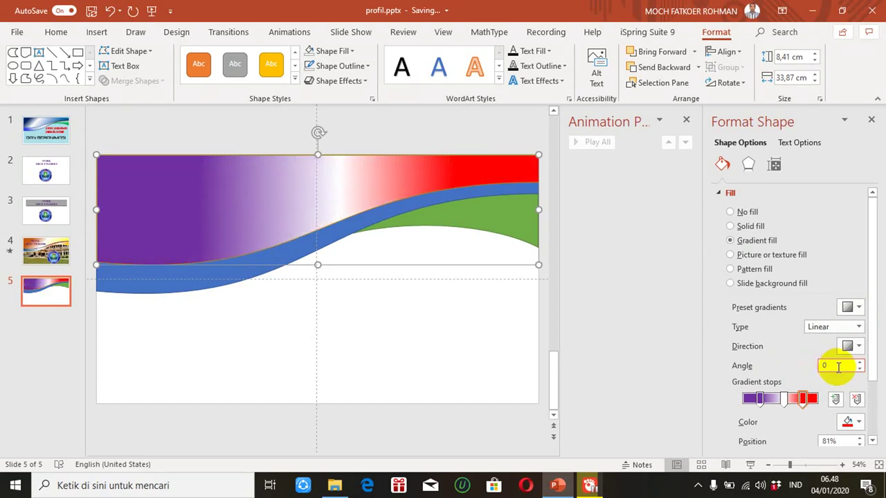
text(135)
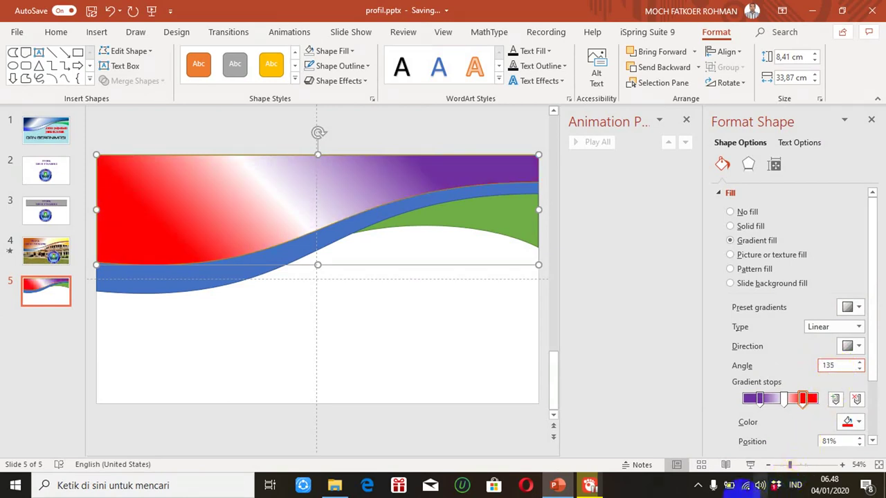
Select the blue wave band and give it a gradient fill.
click(488, 365)
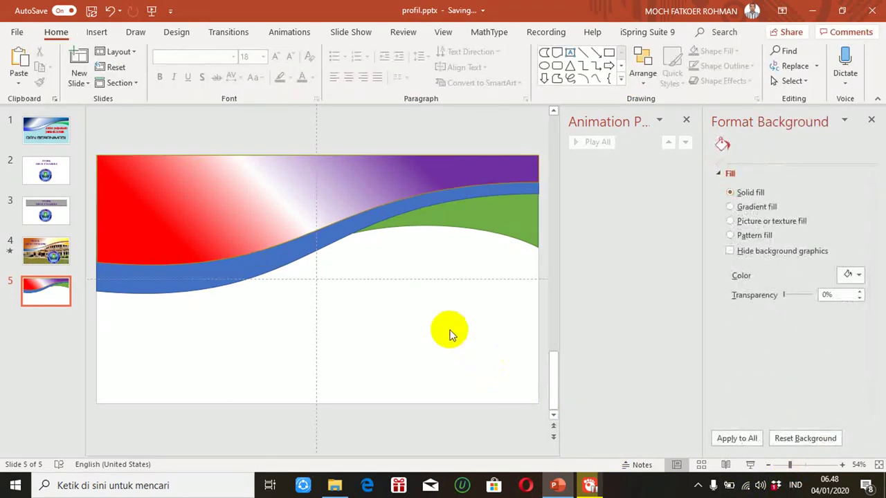
click(253, 272)
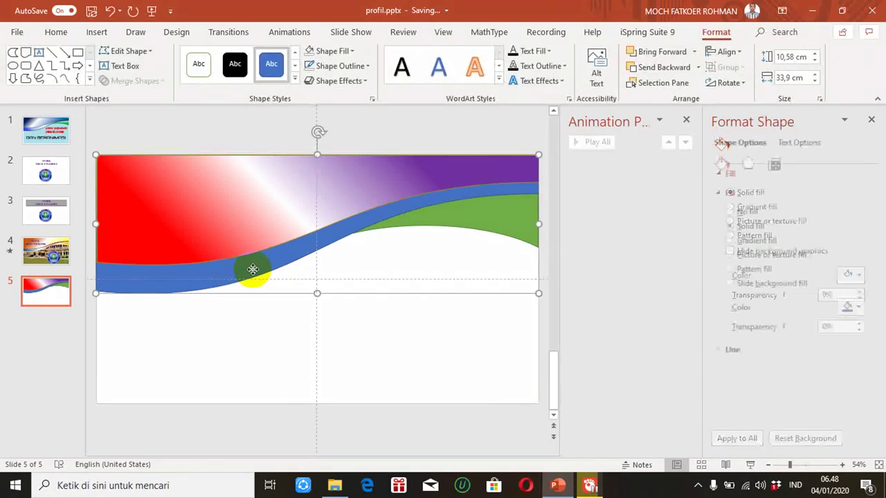
click(730, 242)
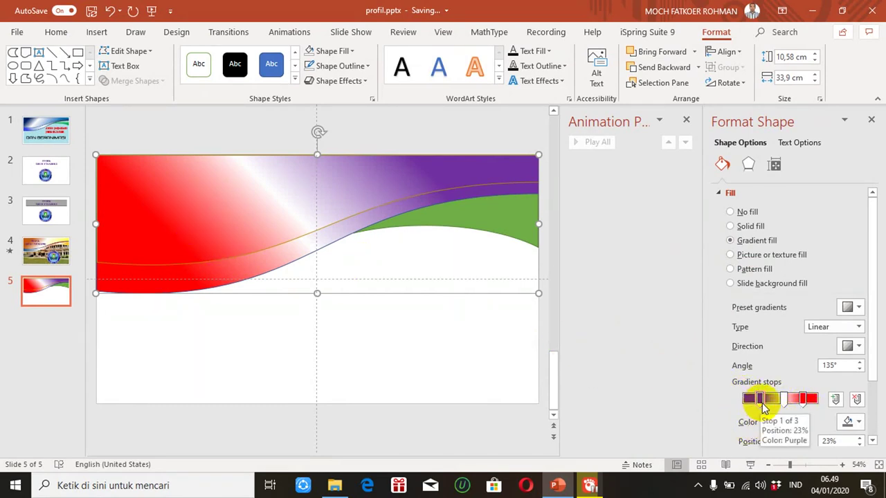
Make the blue band's first gradient stop dark blue and its 81% stop blue.
click(761, 400)
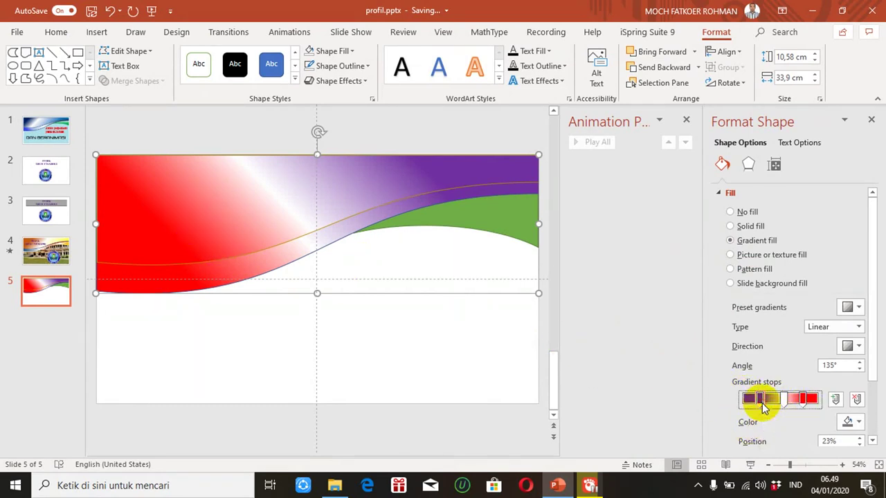
click(860, 423)
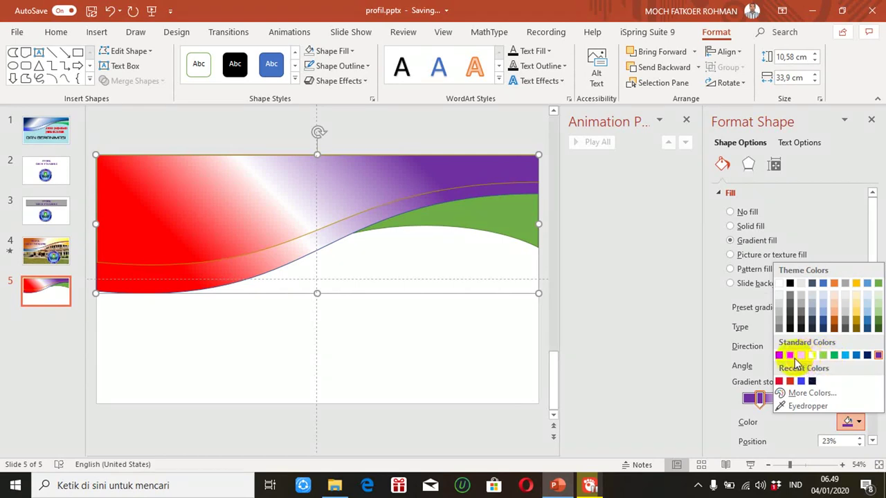
click(867, 356)
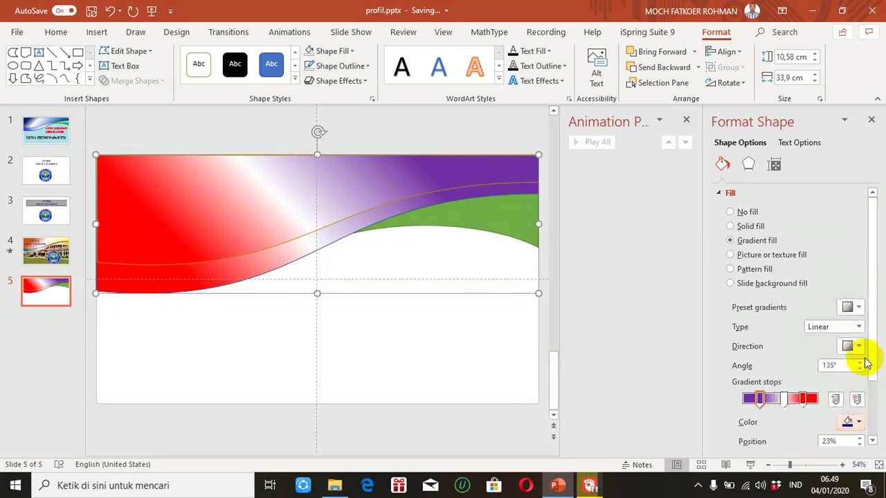
click(805, 400)
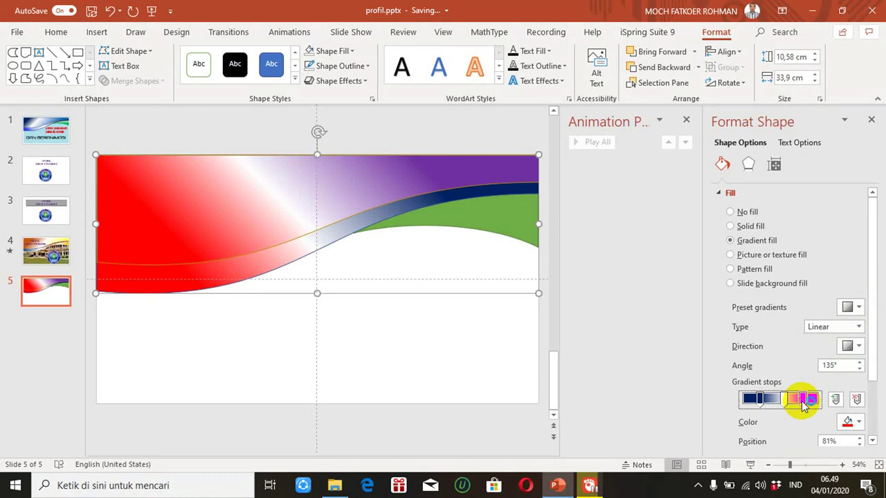
click(859, 423)
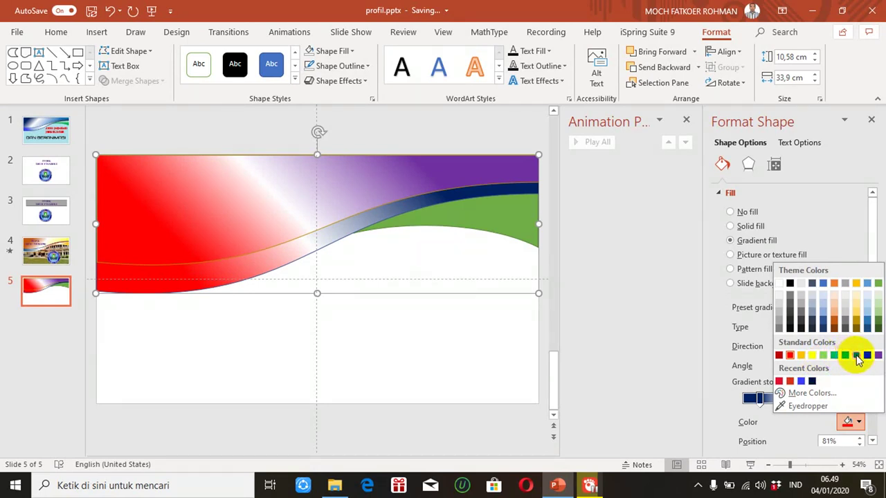
click(856, 356)
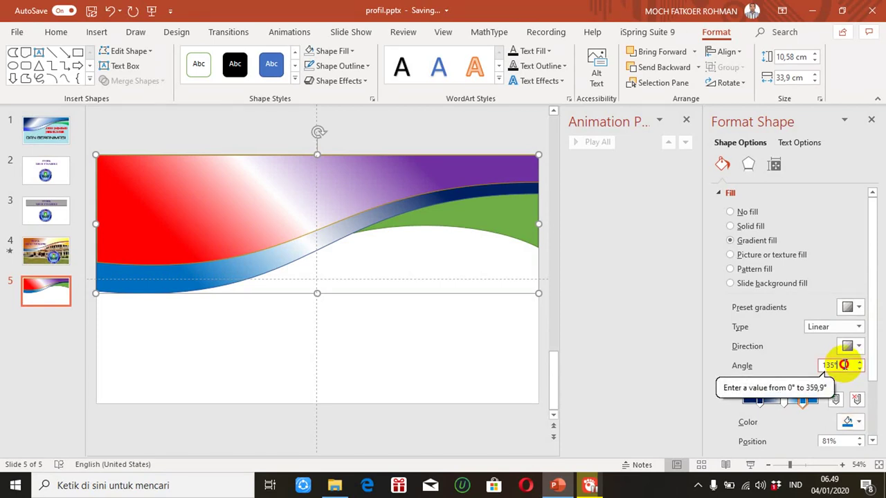
Move the dark blue stop to 53% and, after trying 45°, set the band's gradient angle to 135°.
drag(845, 364, 821, 365)
text(45)
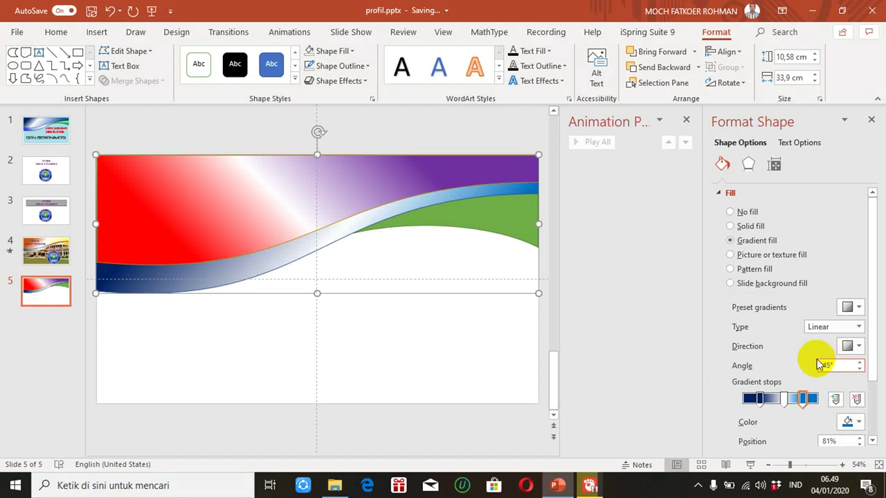
click(764, 400)
drag(764, 401, 782, 403)
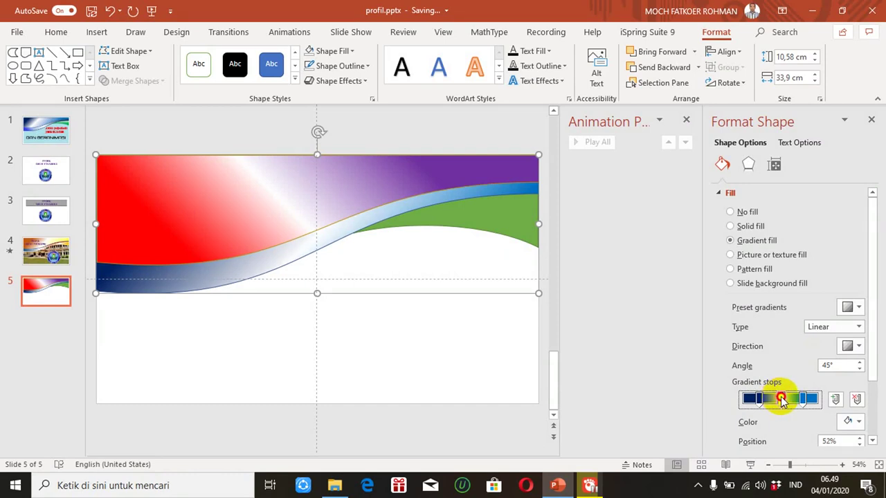
drag(781, 400, 782, 403)
double_click(836, 366)
text(41)
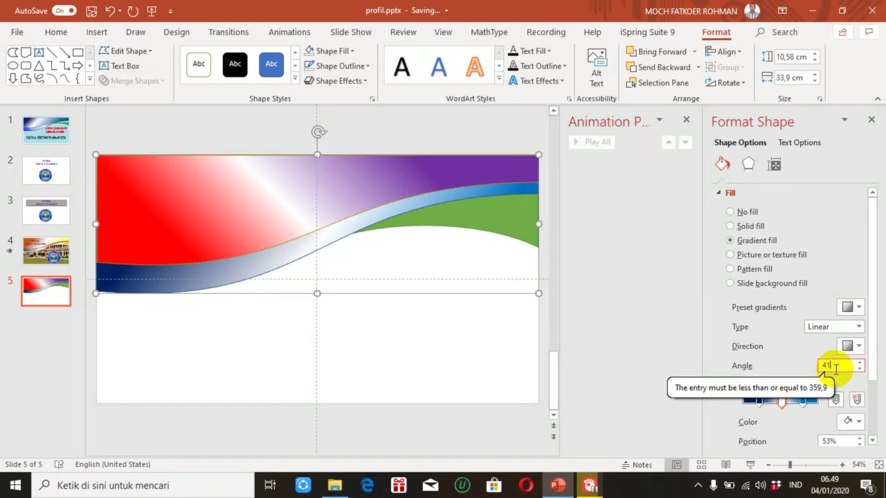
key(BackSpace)
key(BackSpace)
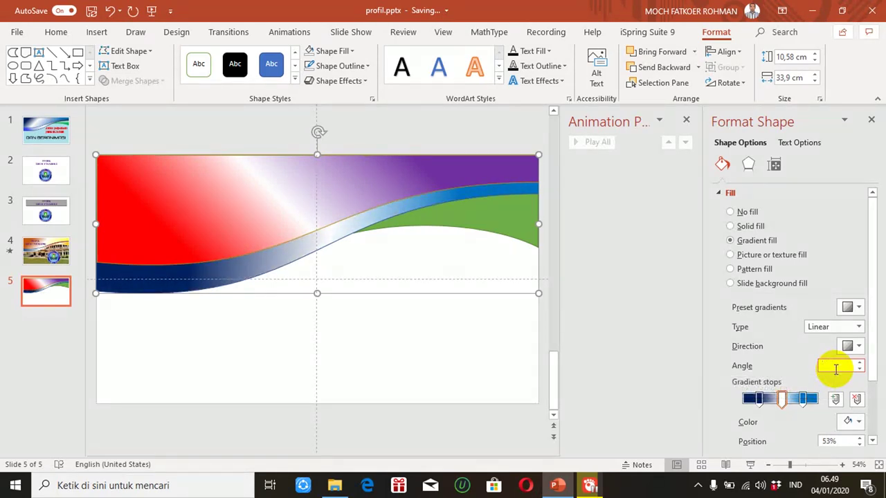
text(135)
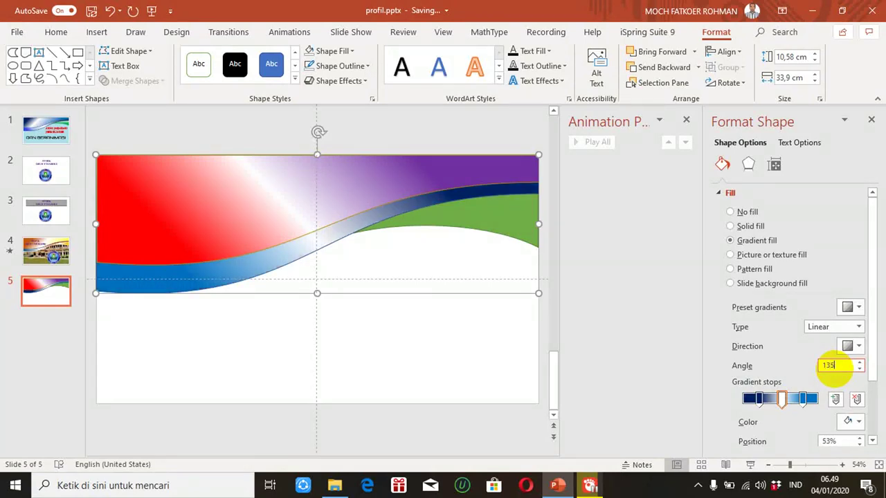
key(Return)
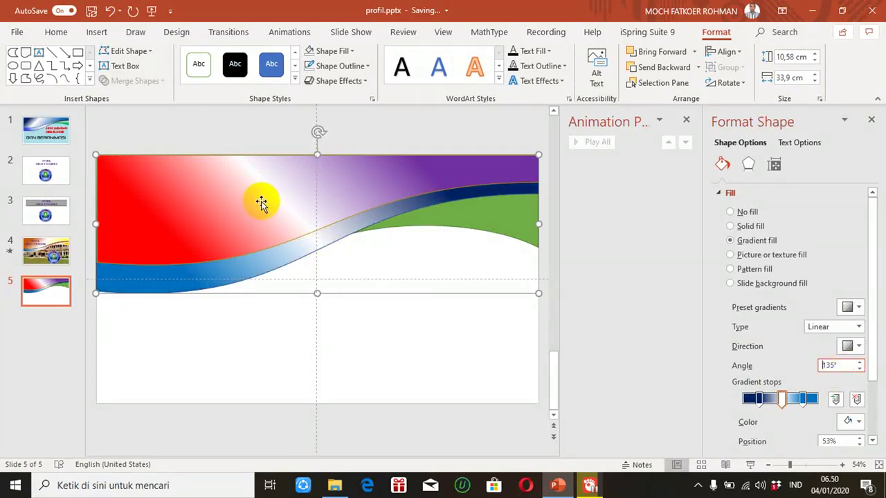
Set the top shape's gradient angle to 45° and shift one of its stops left.
click(261, 202)
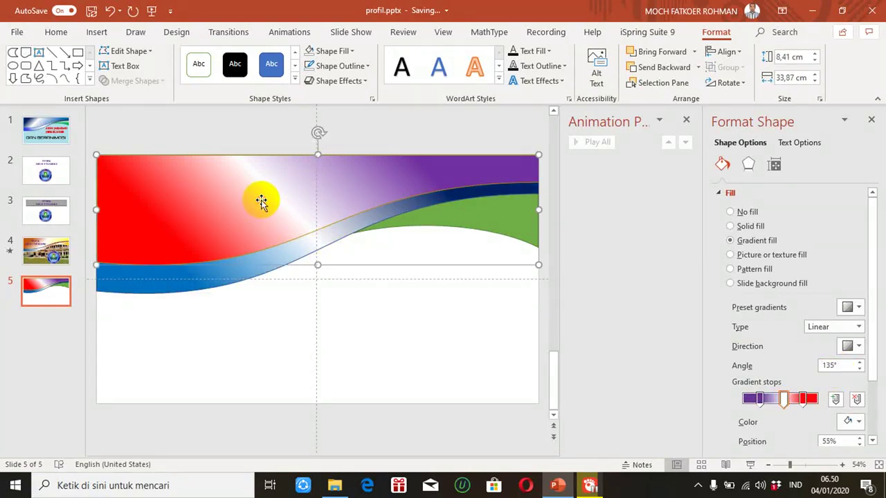
click(844, 366)
key(BackSpace)
key(BackSpace)
key(BackSpace)
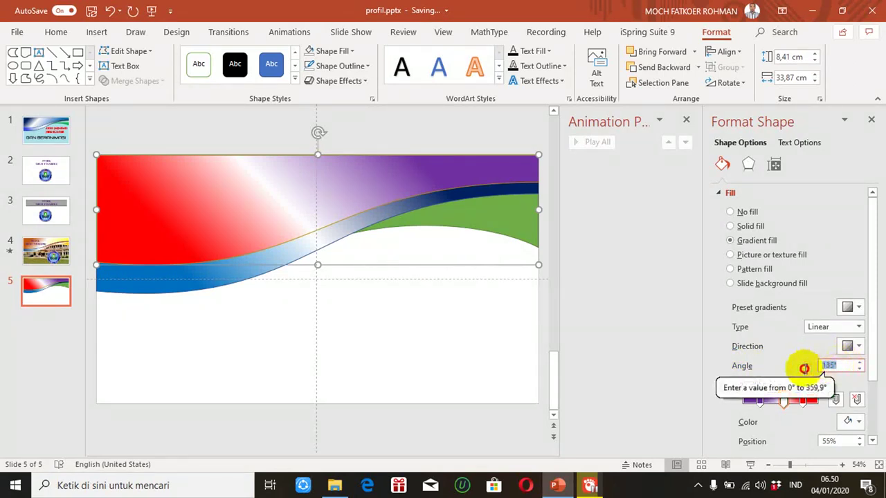
text(45)
key(Return)
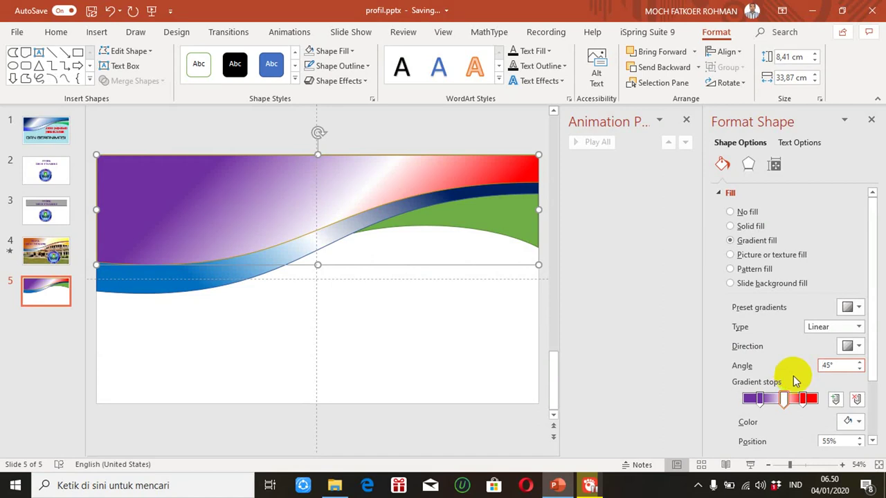
click(438, 400)
click(289, 203)
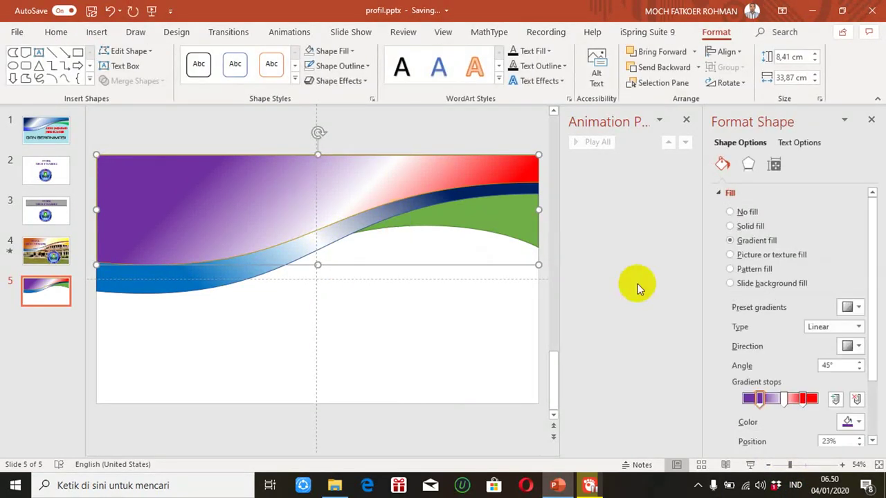
drag(786, 400, 775, 398)
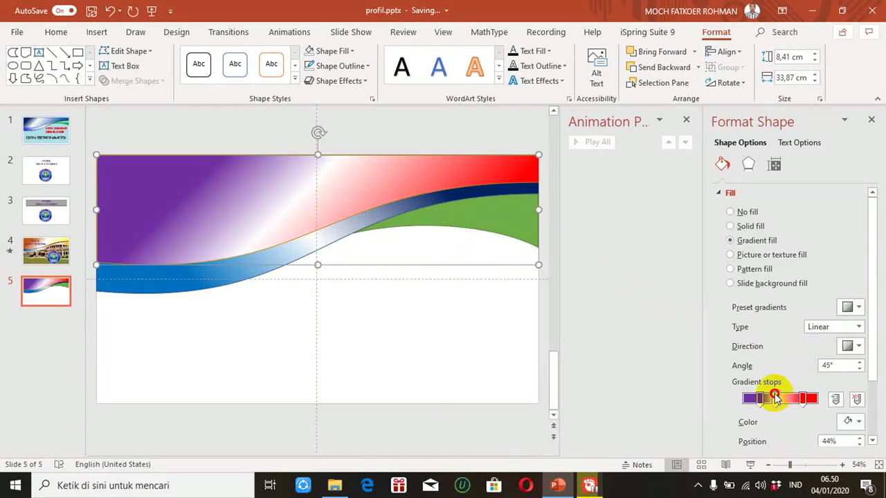
drag(775, 398, 777, 399)
Move the blue wave's white middle stop right to about 67%.
click(199, 270)
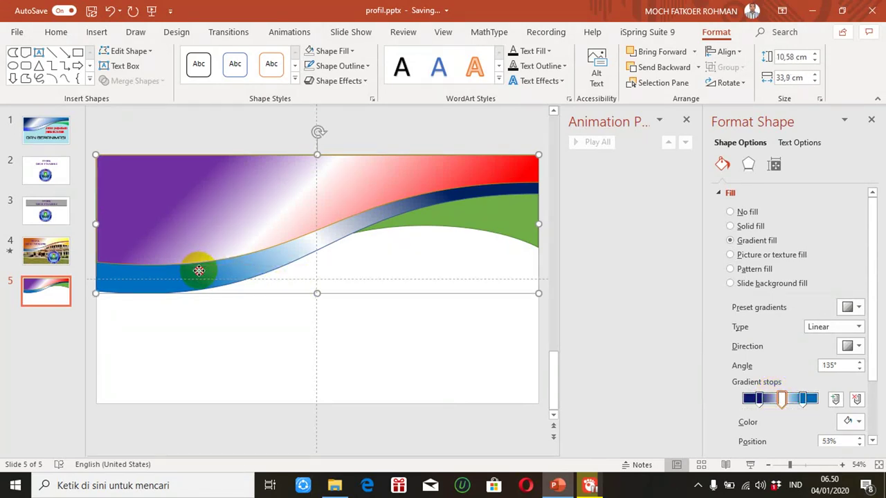
click(785, 400)
drag(785, 399, 794, 401)
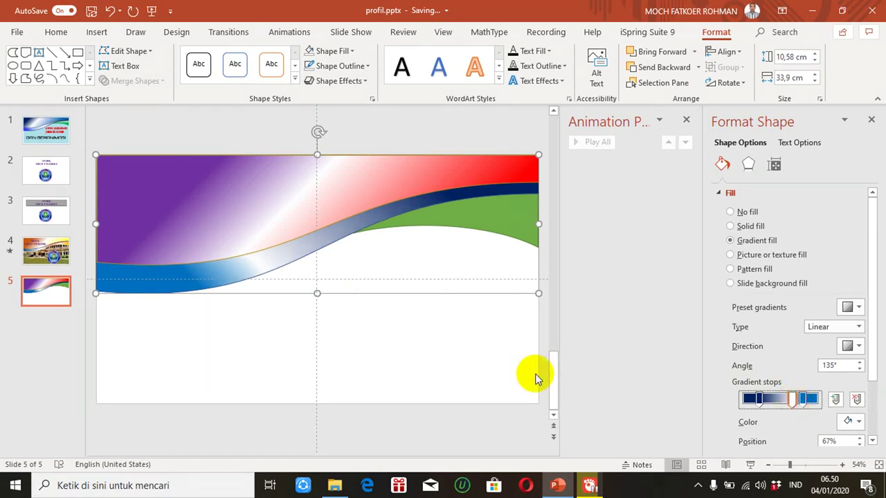
click(496, 229)
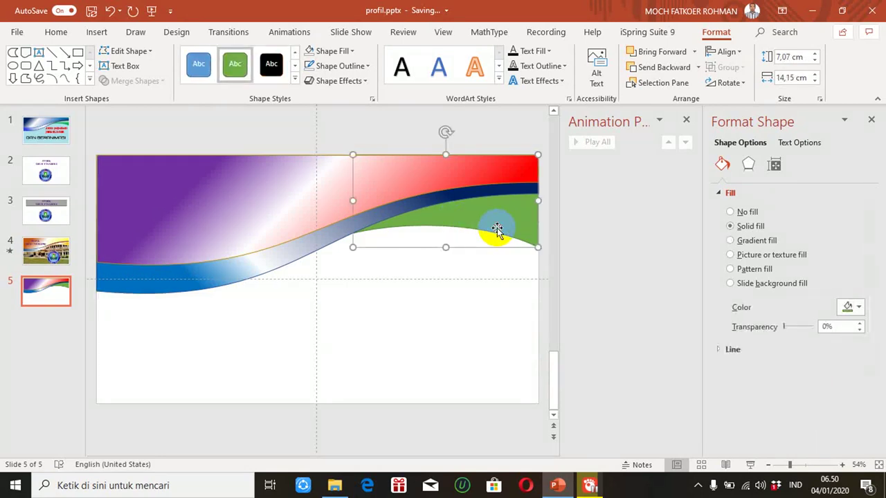
Give the green shape a gradient fill, recolour its stops yellow and delete the blue 81% stop.
click(731, 243)
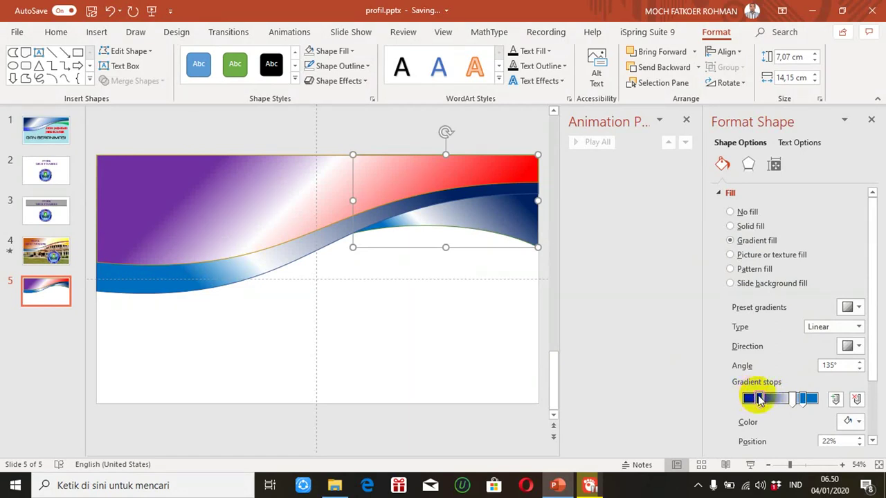
click(760, 400)
click(858, 421)
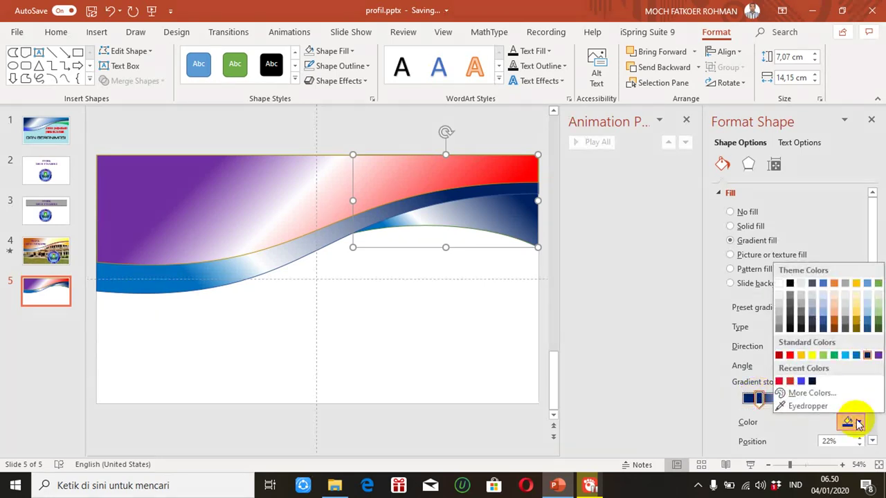
click(813, 356)
click(813, 399)
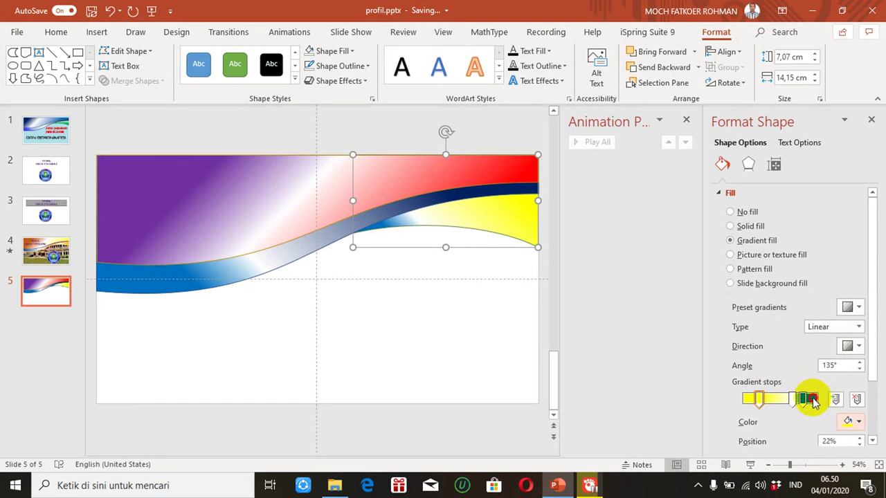
click(854, 423)
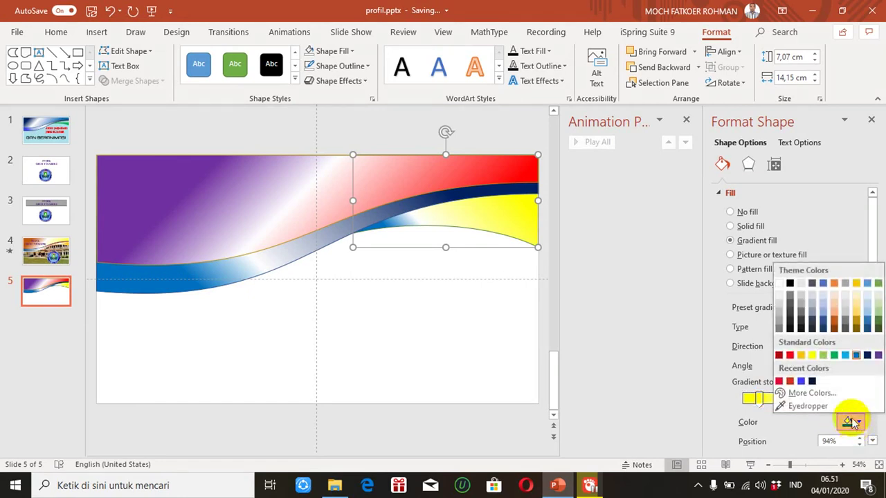
click(800, 356)
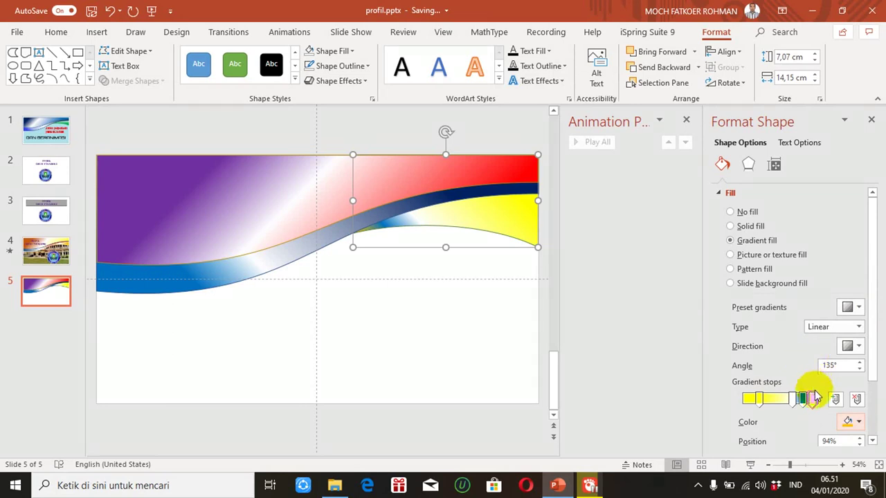
click(858, 423)
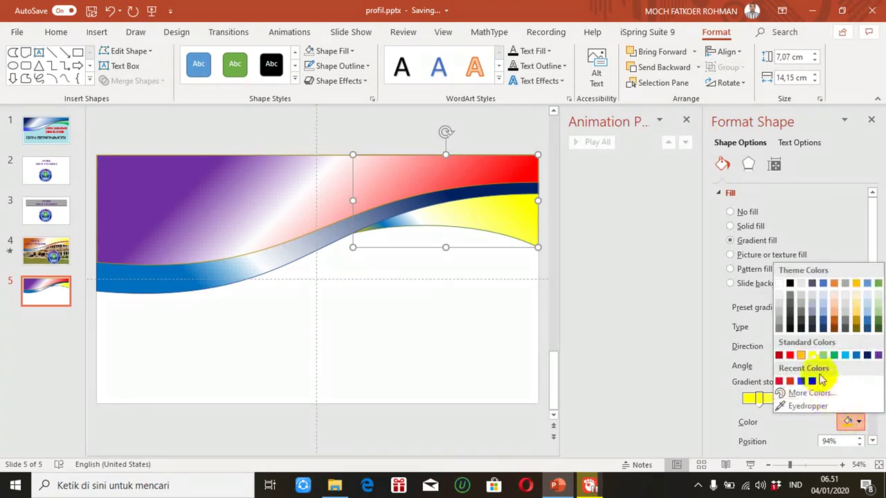
click(812, 355)
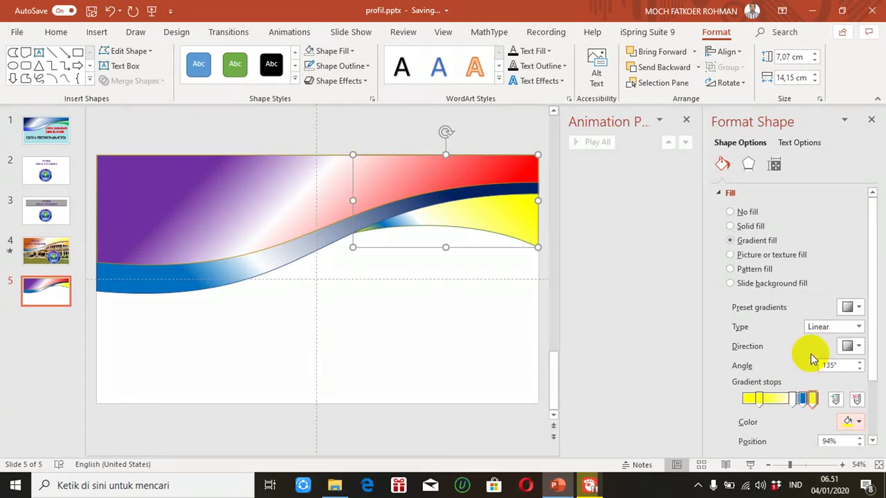
click(803, 399)
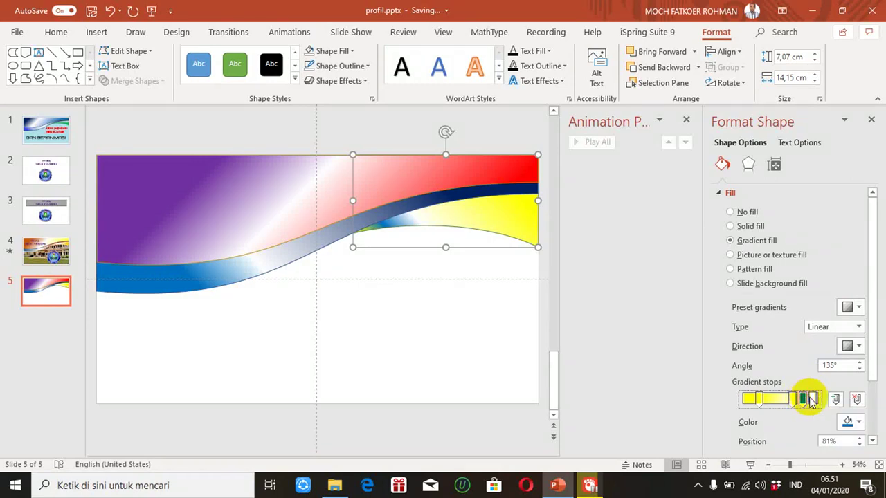
click(857, 402)
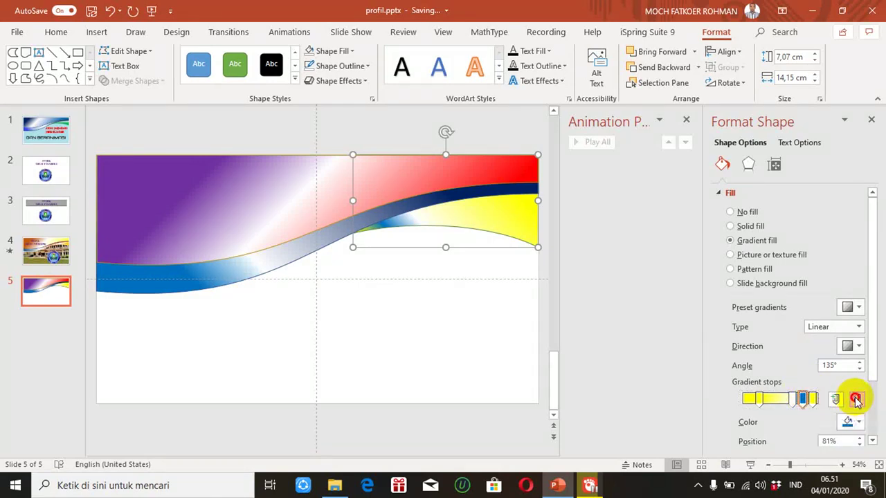
Reposition the gradient stops to 51%, about 14% and 69%.
click(795, 401)
drag(794, 402, 785, 405)
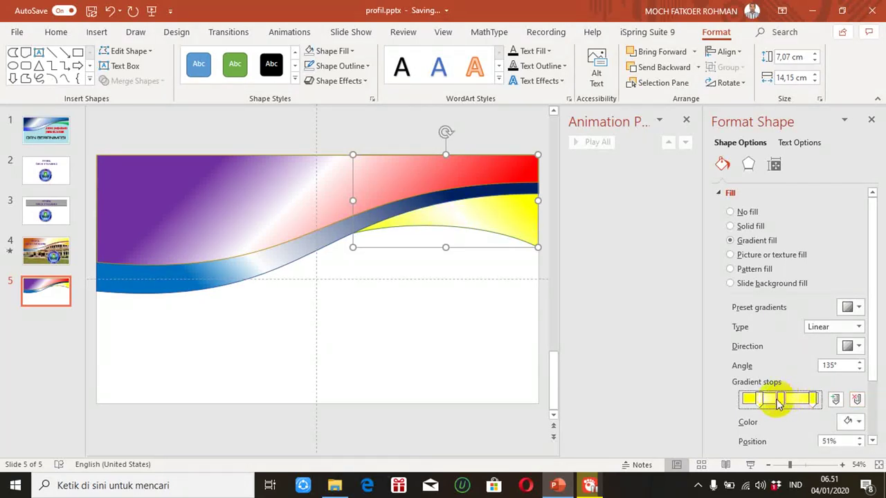
click(763, 400)
drag(763, 400, 760, 399)
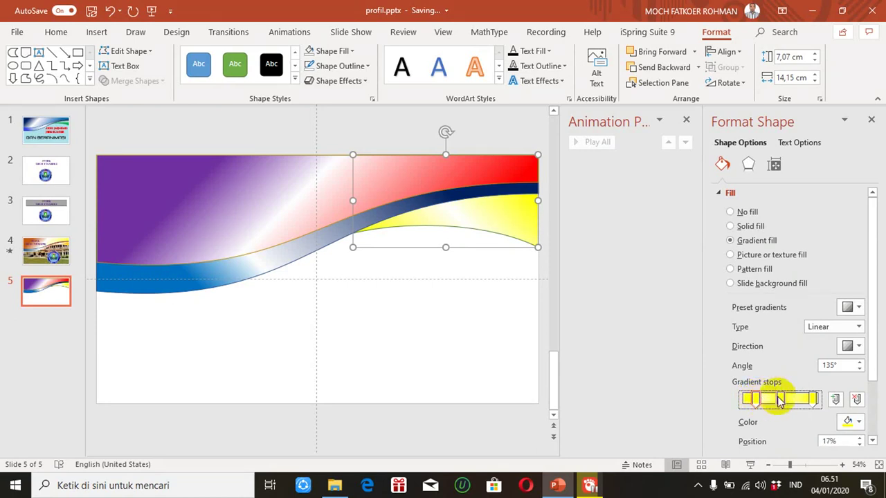
click(811, 400)
drag(811, 402, 792, 401)
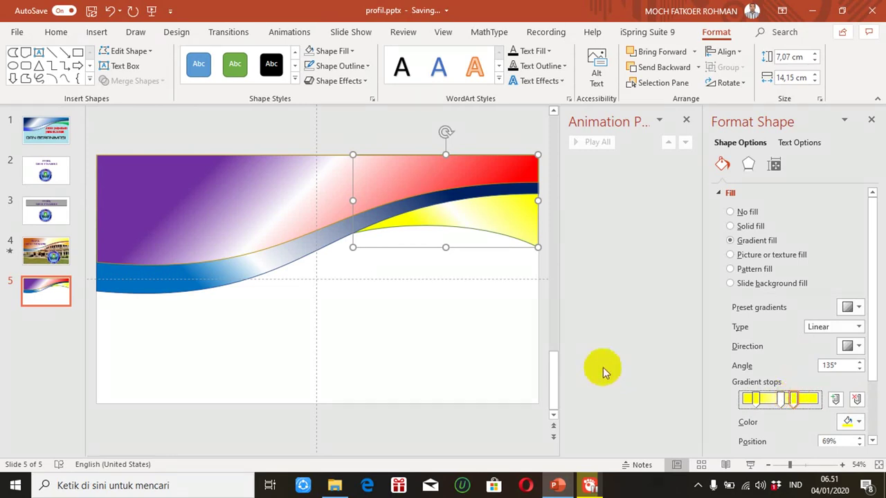
click(415, 301)
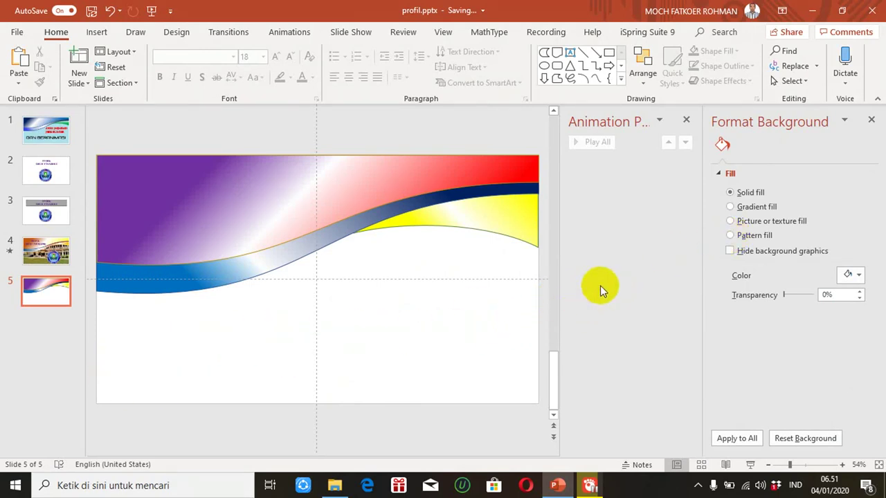
Close the Format Background pane and bring up the Design themes and variants.
click(871, 120)
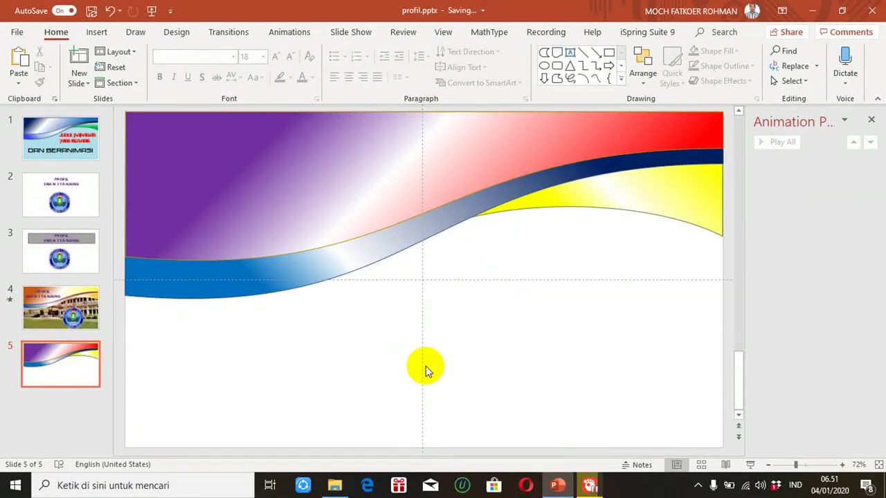
click(176, 34)
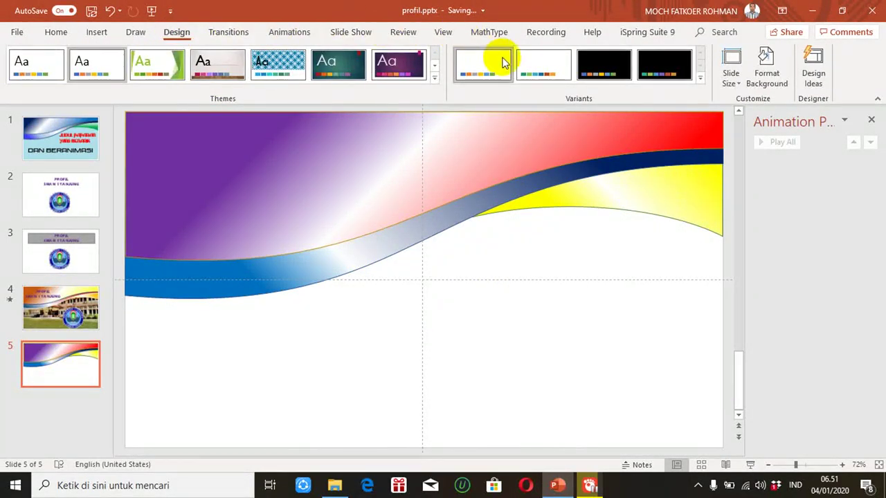
Give the slide background a water-droplet texture fill, after briefly trying a vertical-lines pattern.
click(767, 74)
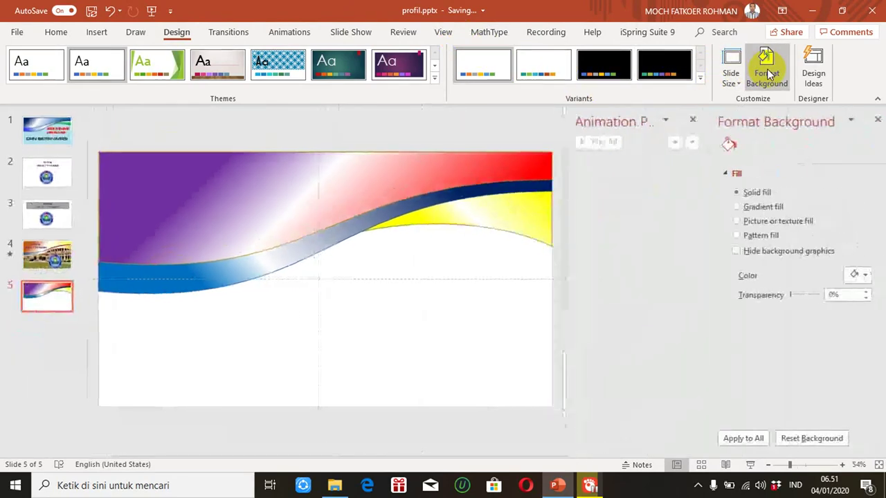
click(733, 236)
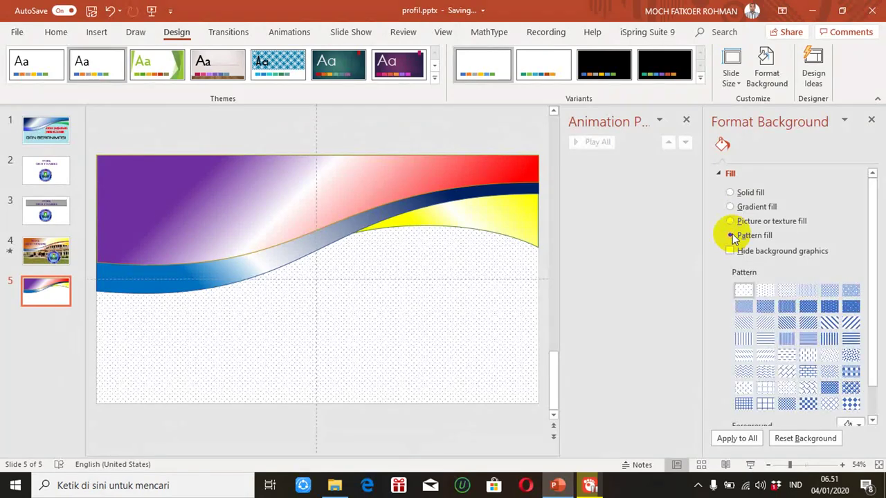
click(833, 340)
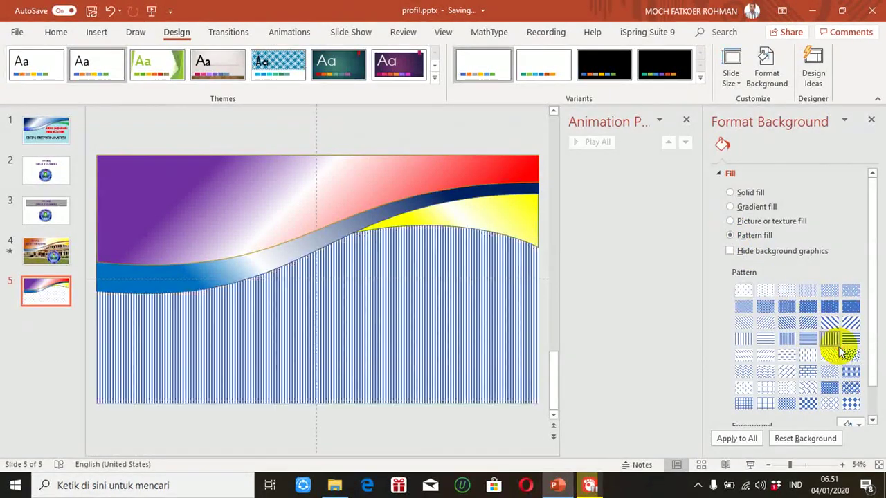
click(732, 220)
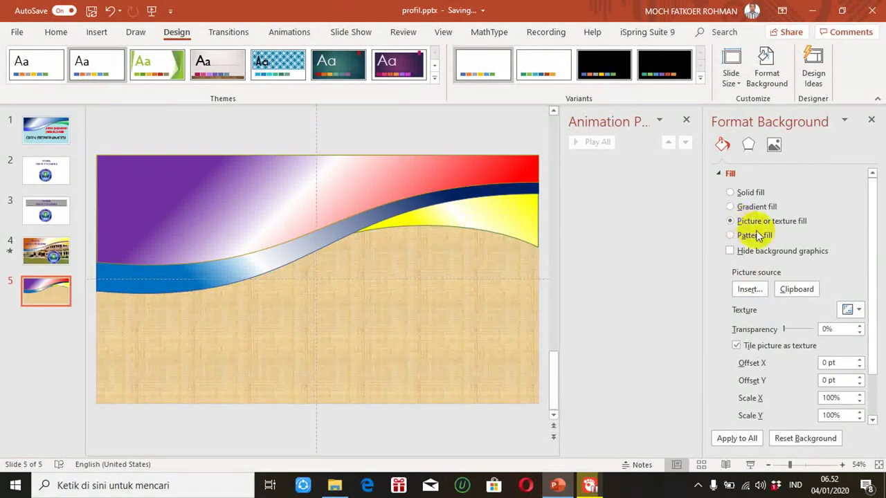
click(860, 311)
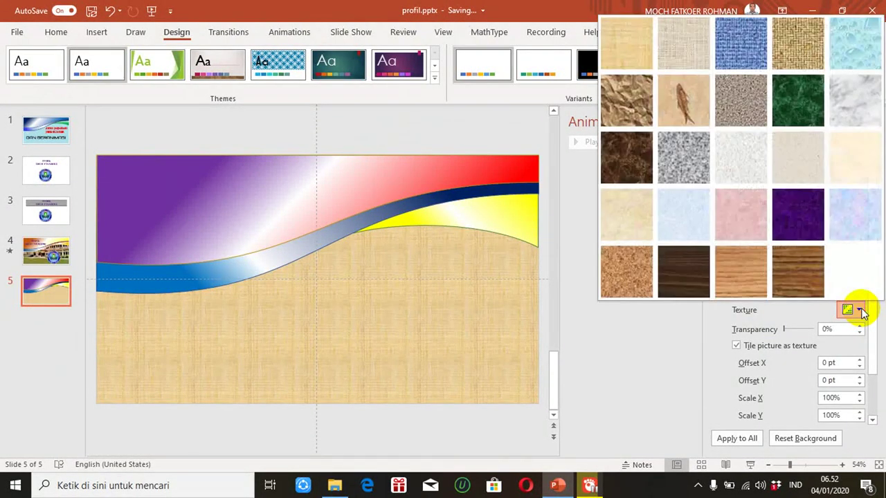
click(854, 45)
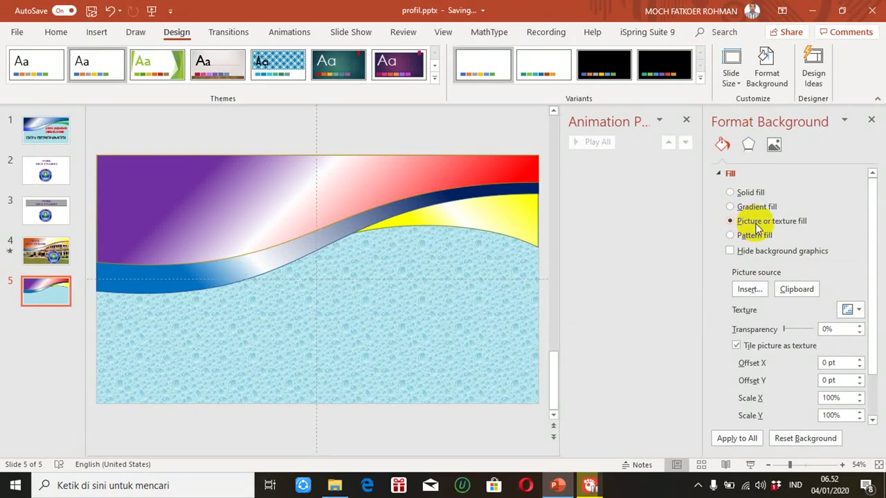
Insert smantan.jpg from the Desktop as the slide background picture.
click(744, 293)
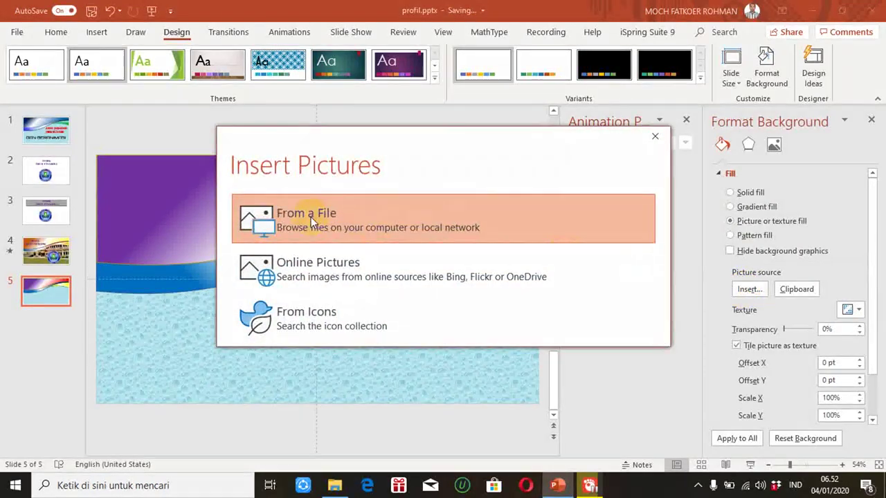
click(305, 216)
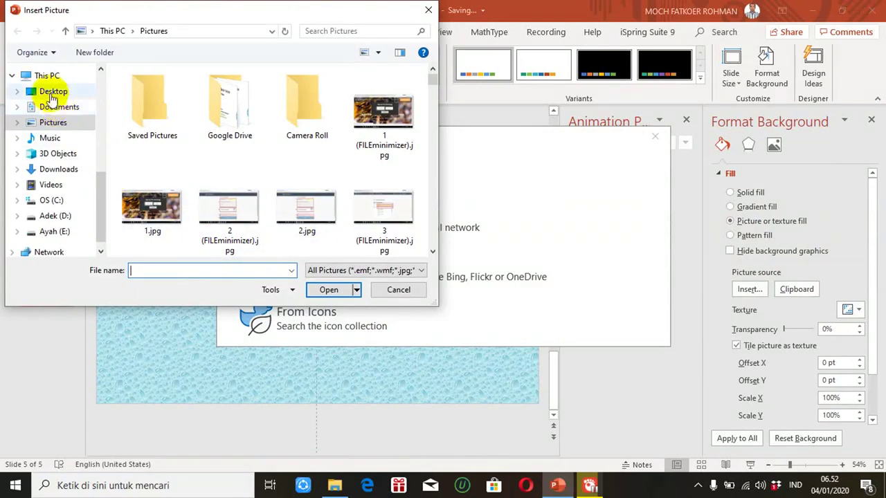
click(50, 92)
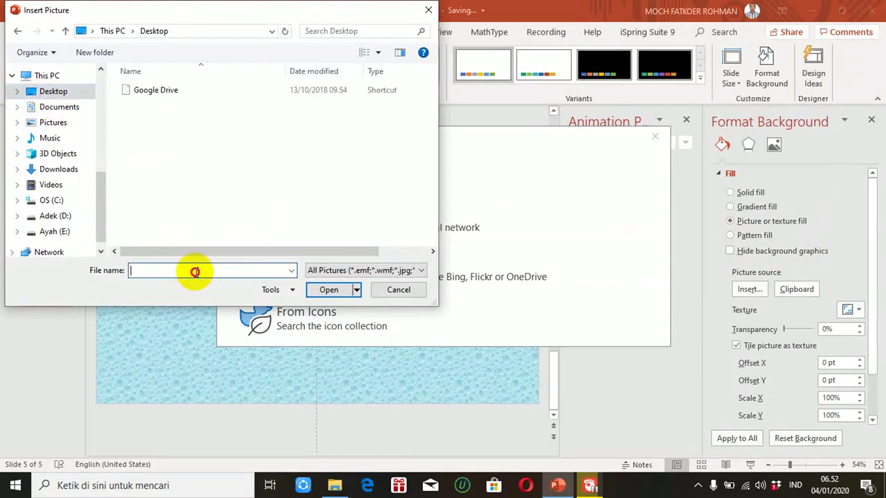
text(sman)
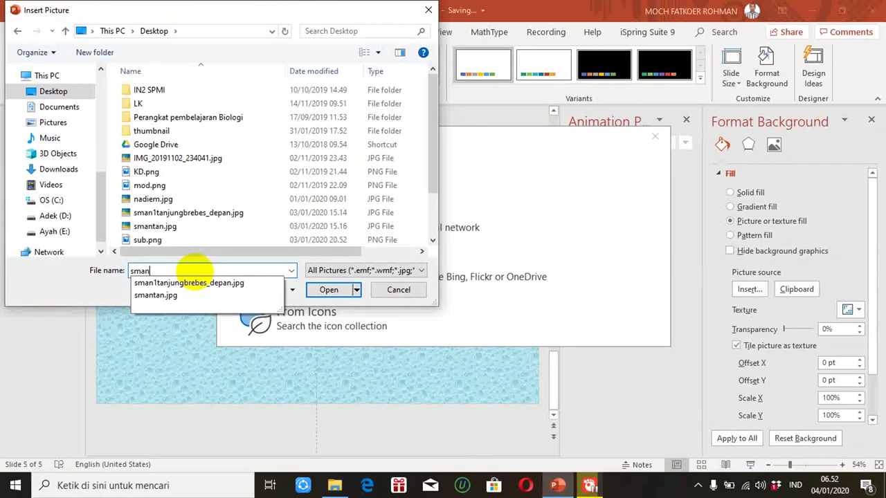
click(170, 294)
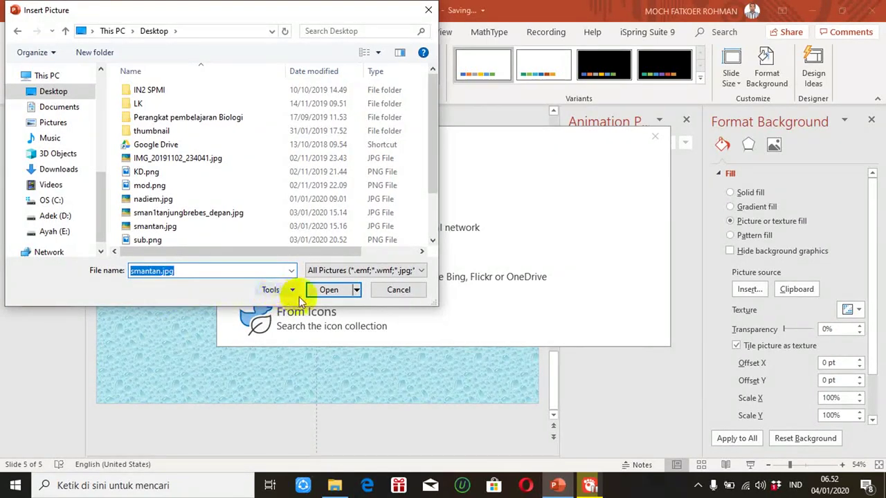
click(326, 294)
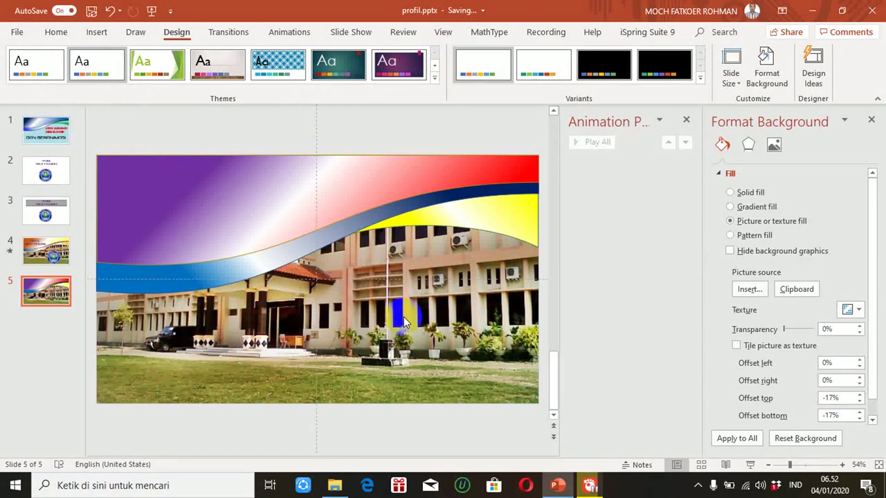
click(98, 33)
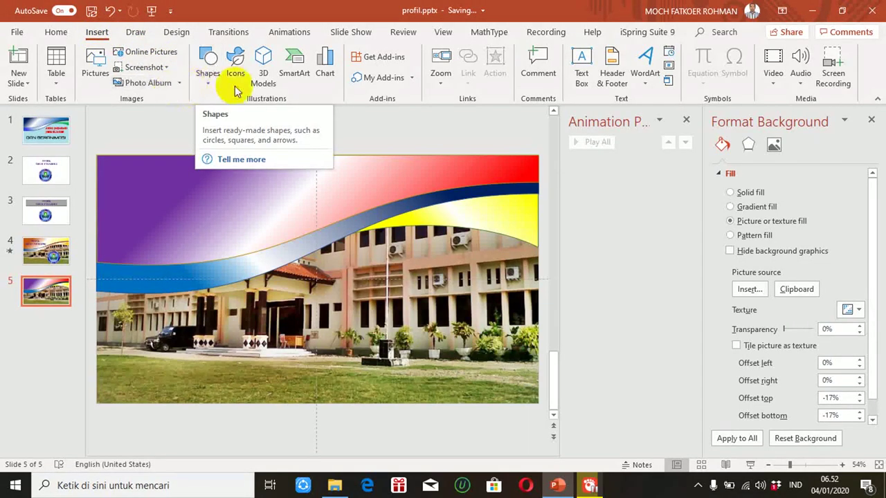
Draw an upper-left text box reading 'PROFIL' with 'SMA NEGERI 1 TANJUNG' on a second line.
click(578, 70)
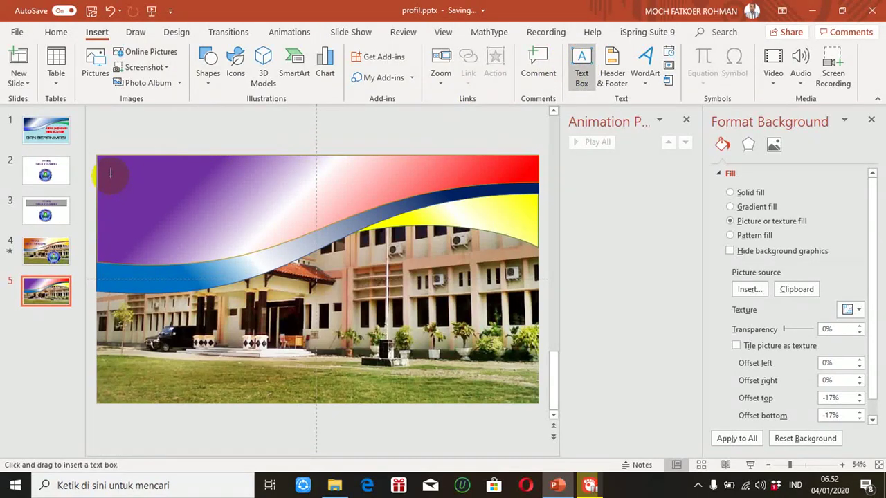
drag(110, 173, 344, 227)
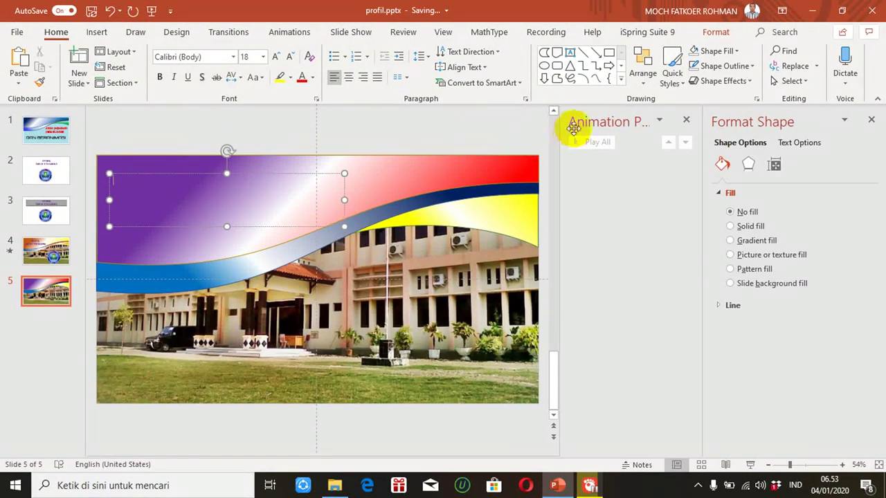
text(p)
key(BackSpace)
text(PROFIL)
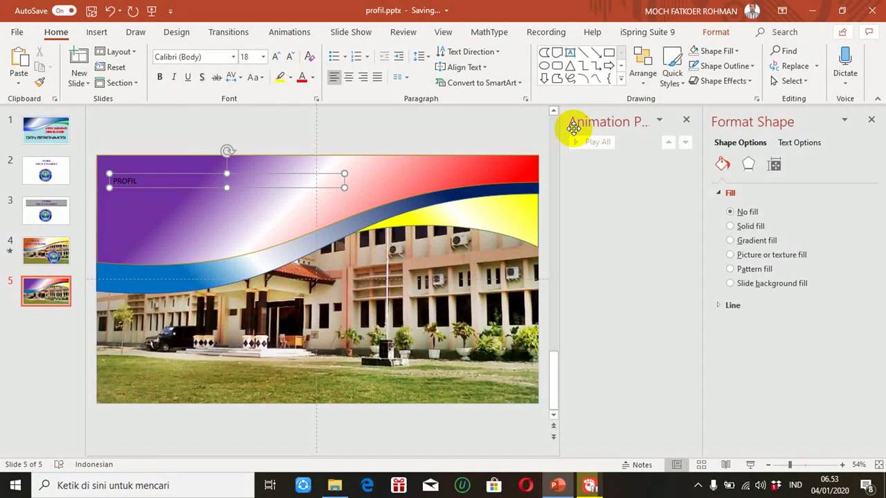
key(Return)
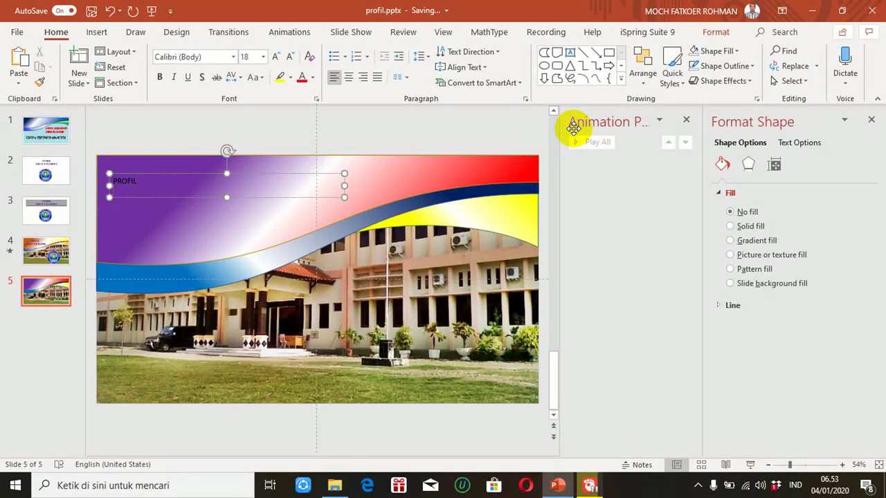
text(SMA NEGERI 1 TANJUNG)
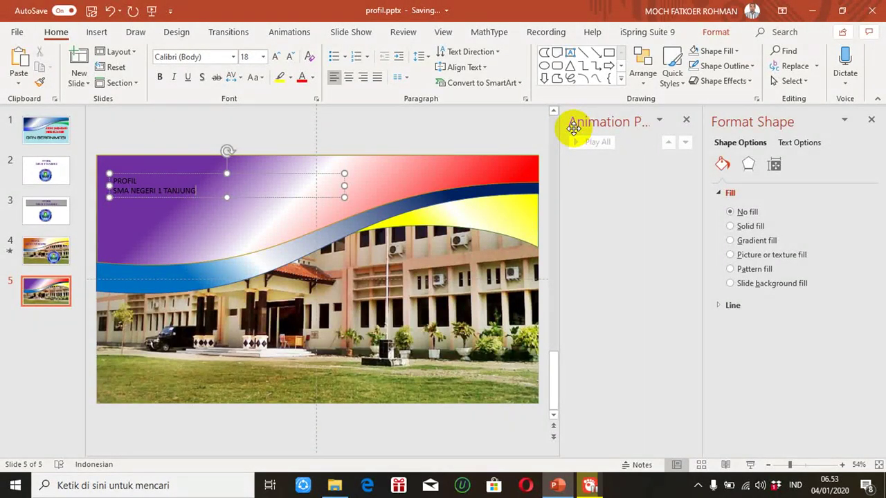
click(870, 124)
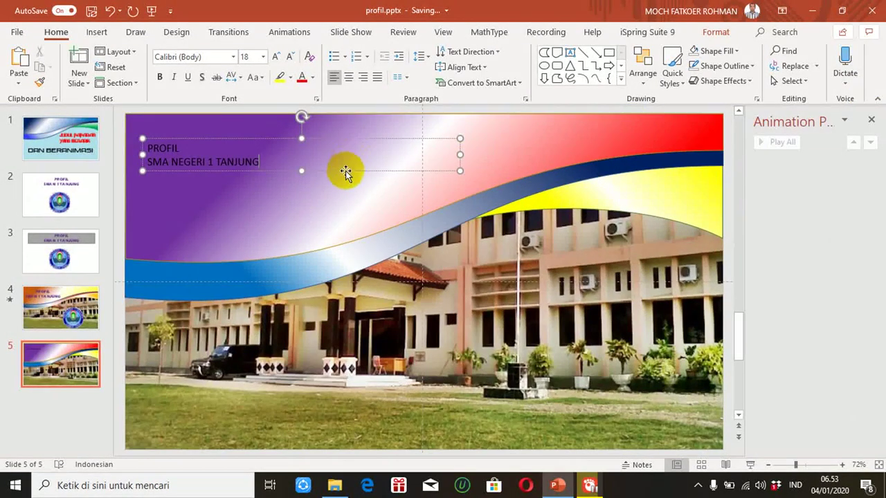
Set the slide 5 title text to bold Venus Rising Rg at 40 pt.
click(289, 162)
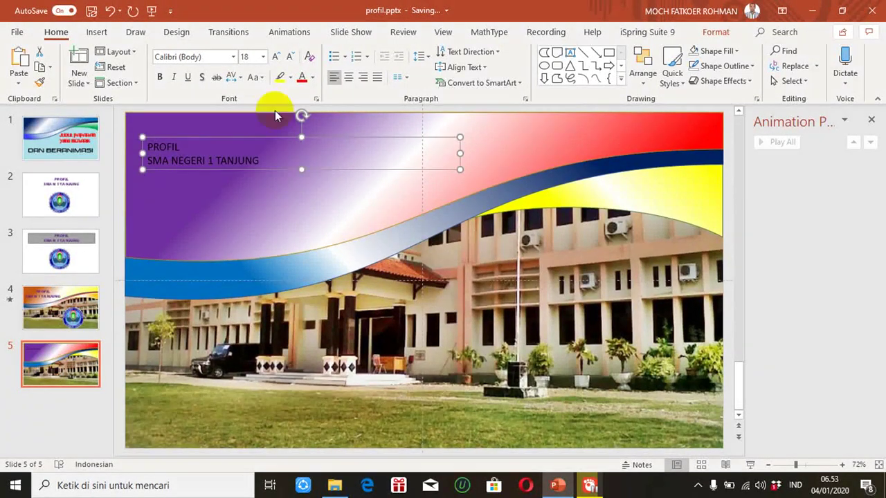
click(264, 57)
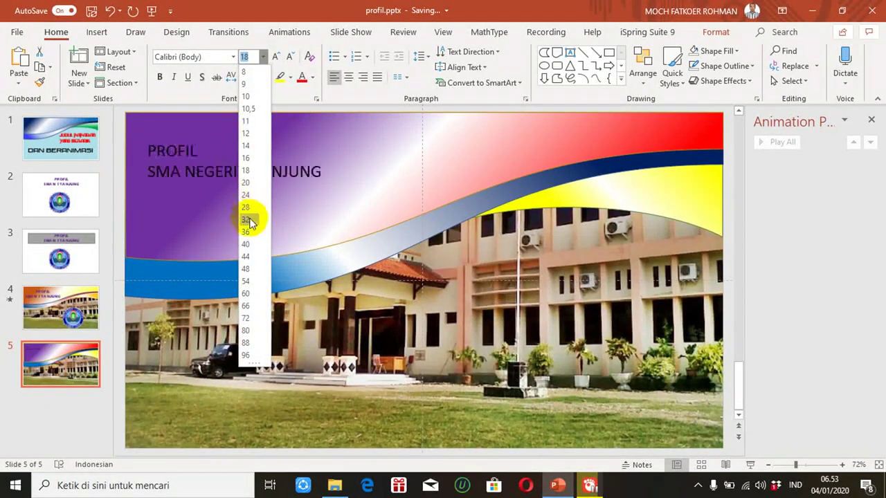
click(249, 244)
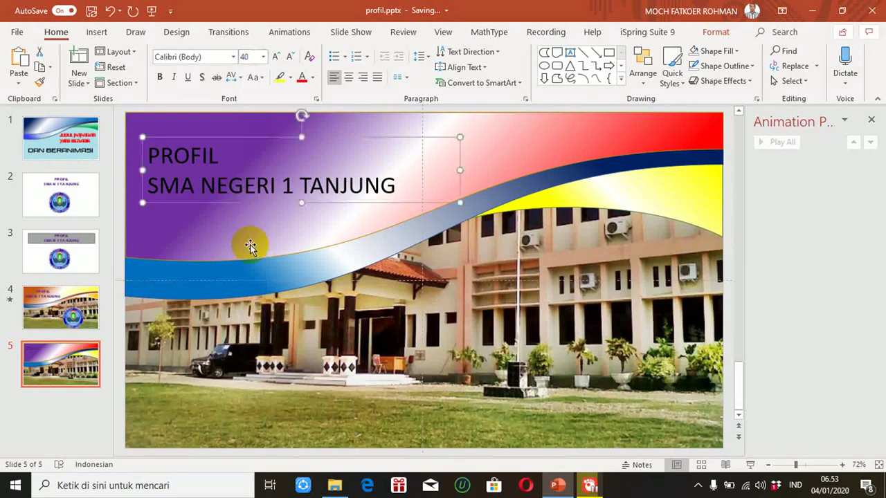
click(236, 57)
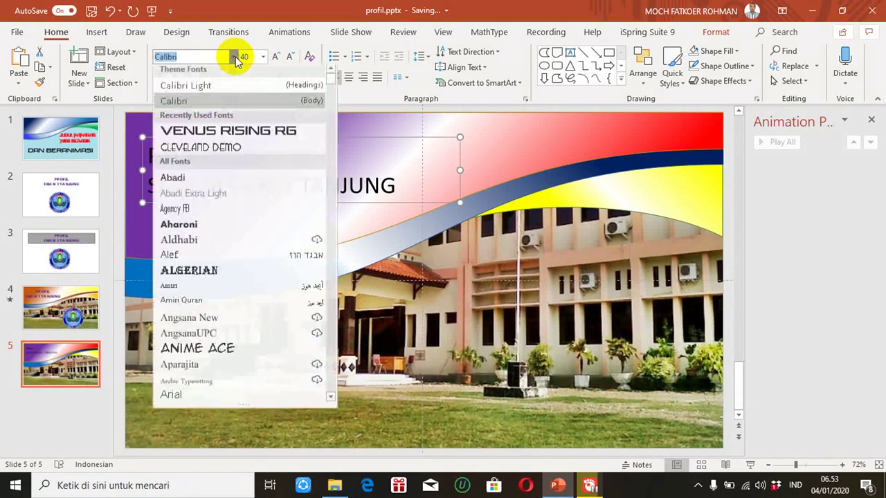
click(233, 134)
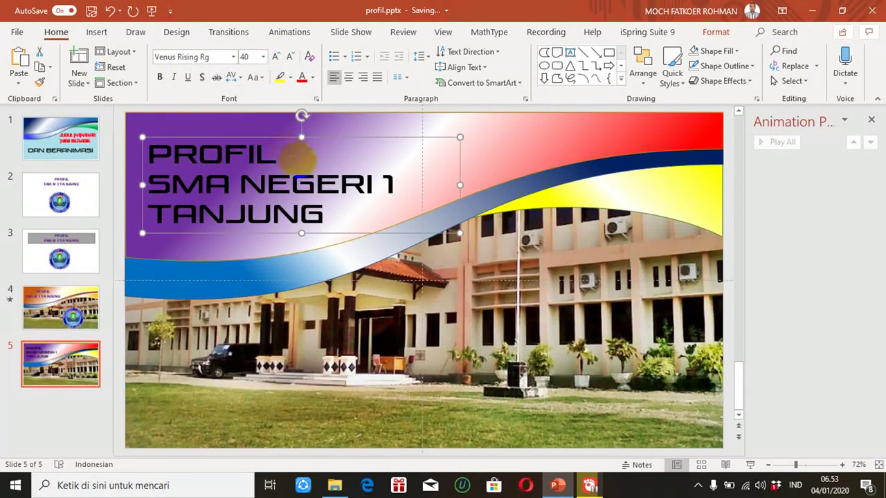
click(158, 82)
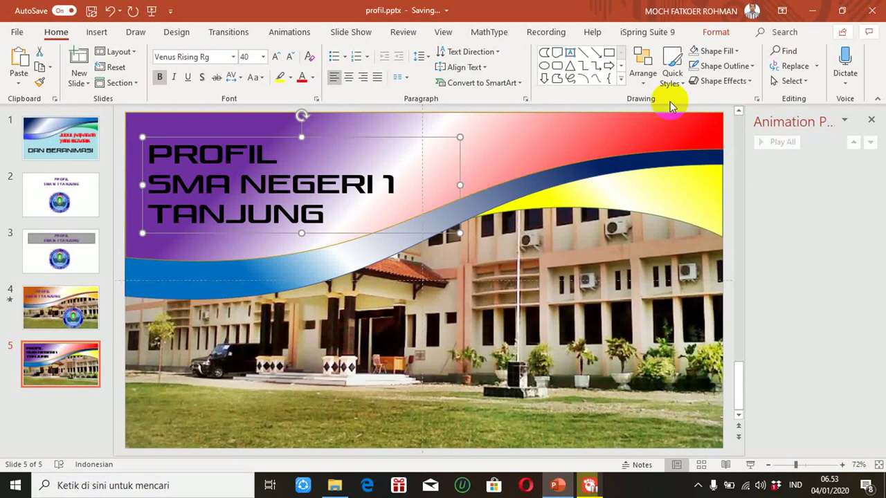
click(715, 31)
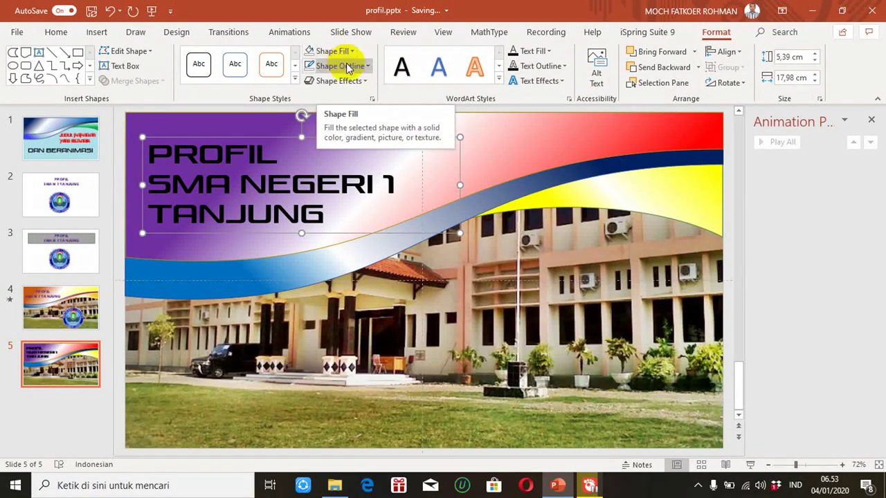
Apply a Round bevel text effect to the title.
click(561, 82)
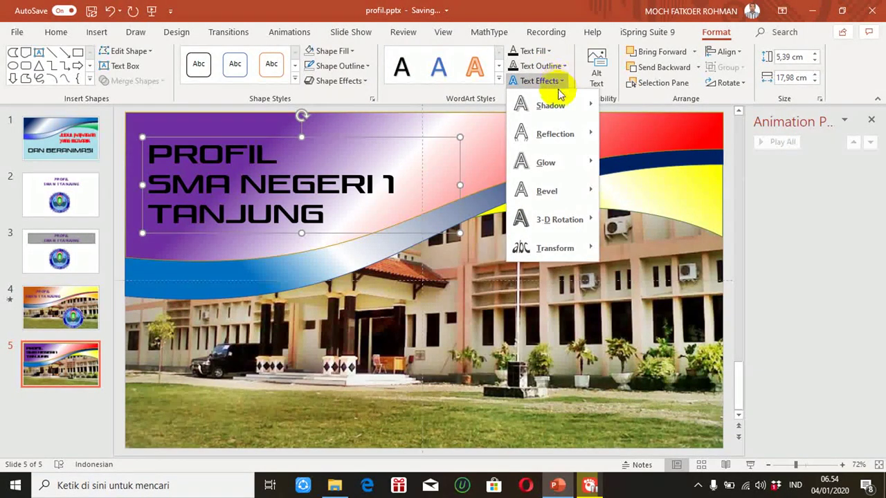
mouse_move(558, 134)
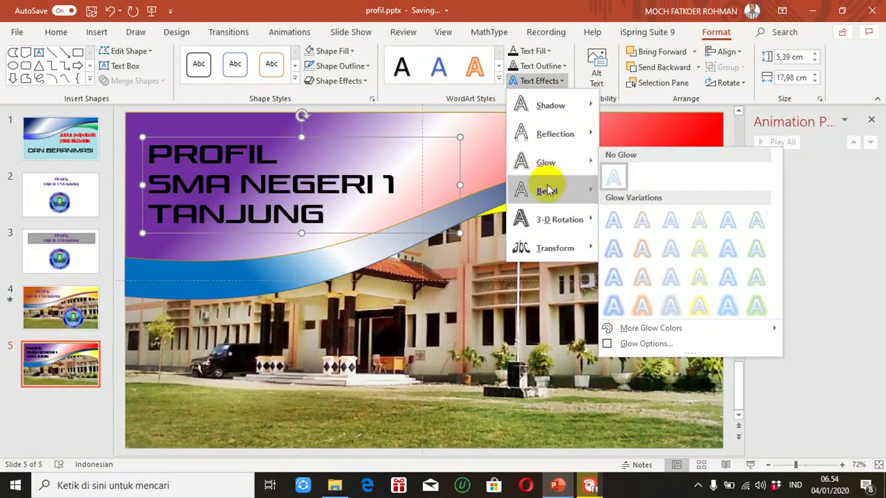
mouse_move(548, 199)
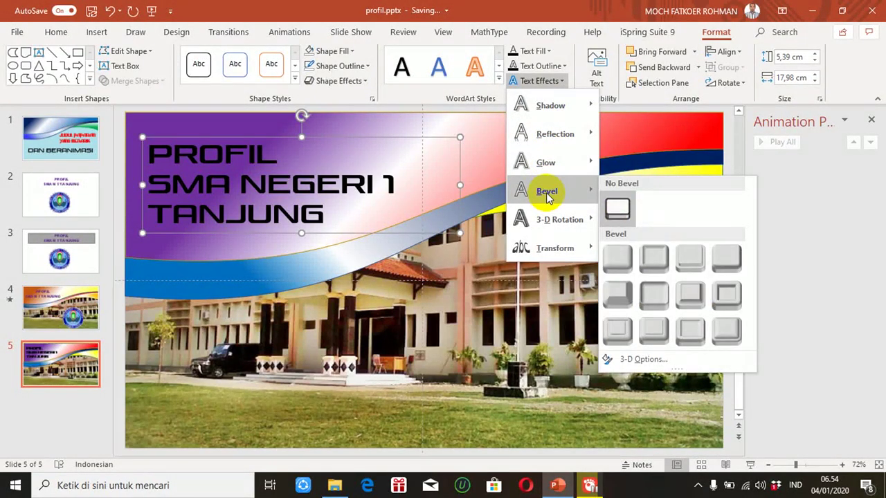
click(623, 256)
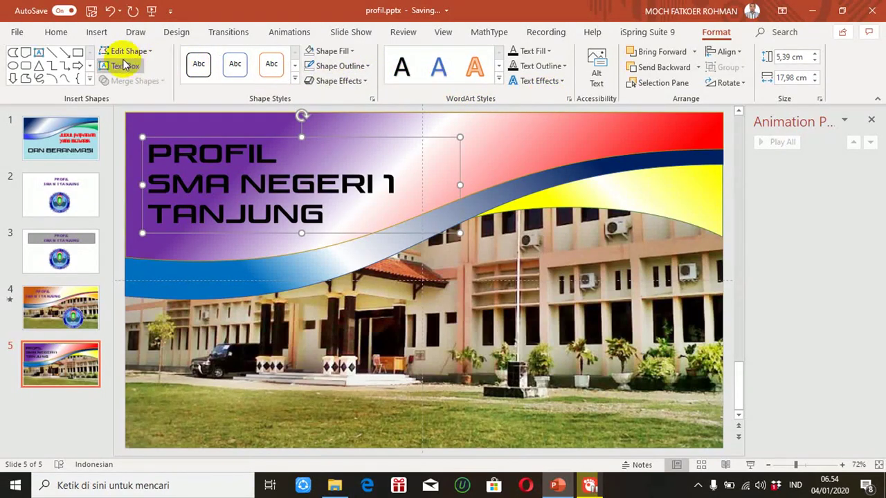
Change the title's font colour to yellow.
click(56, 32)
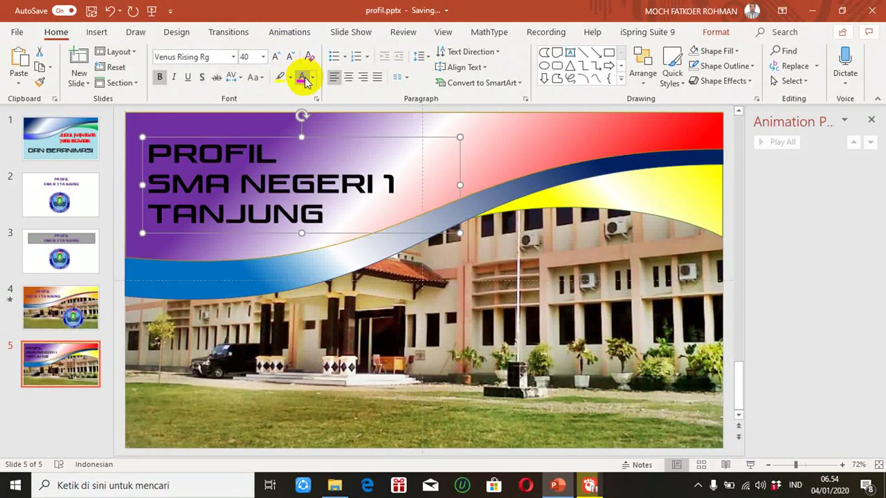
click(301, 79)
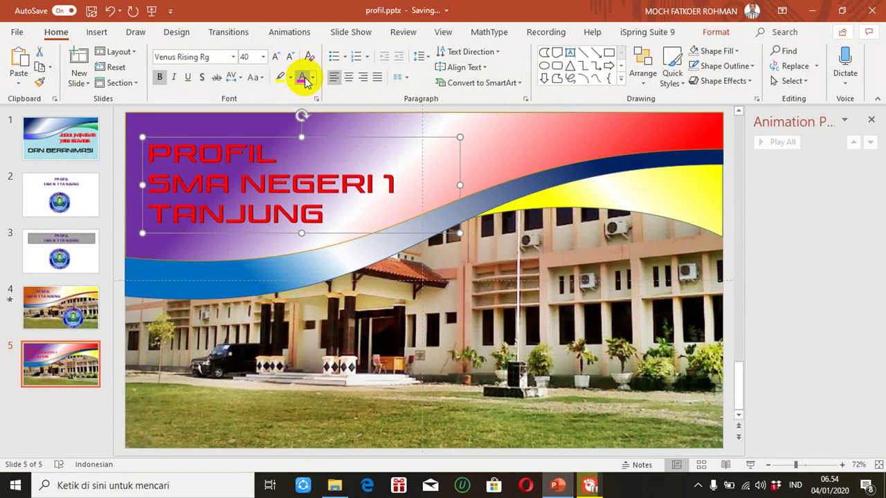
click(312, 78)
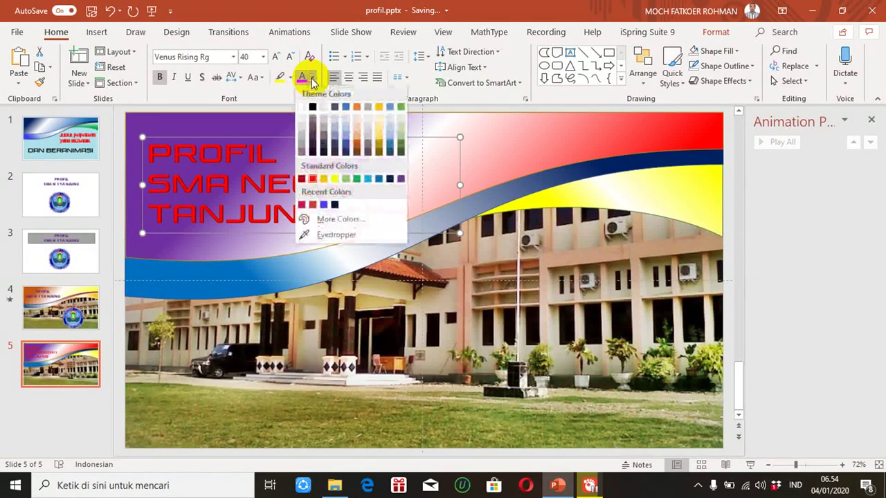
click(335, 180)
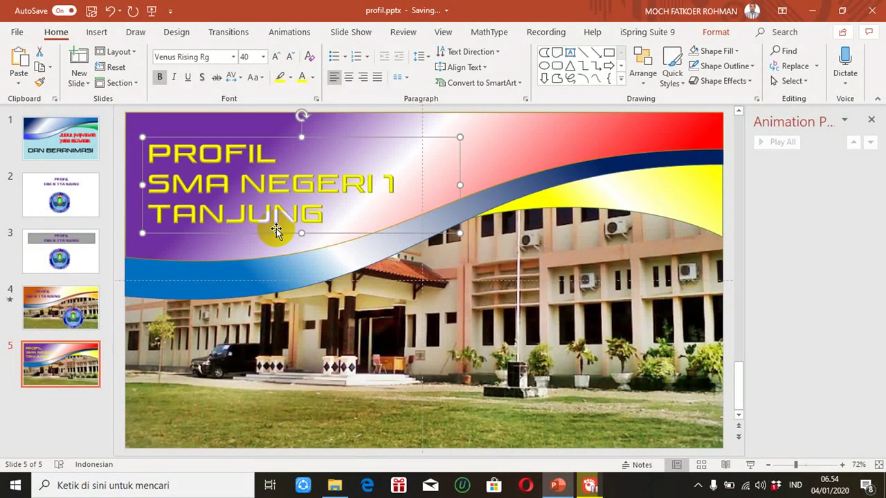
click(715, 33)
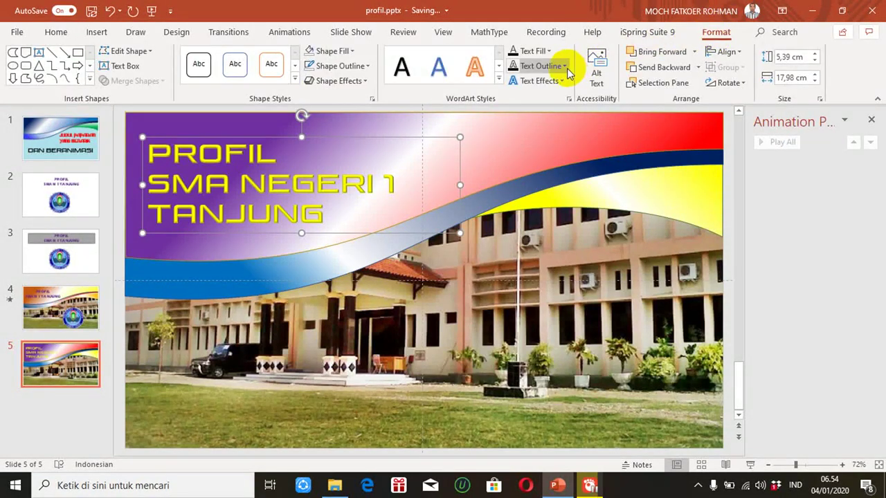
Add an 11 pt Orange, Accent color 2 glow to the PROFIL SMA NEGERI 1 TANJUNG title.
click(561, 81)
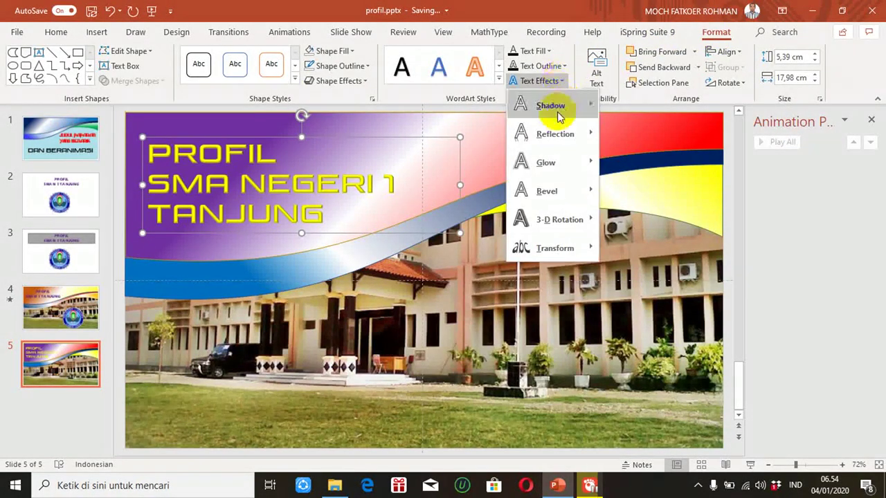
mouse_move(552, 171)
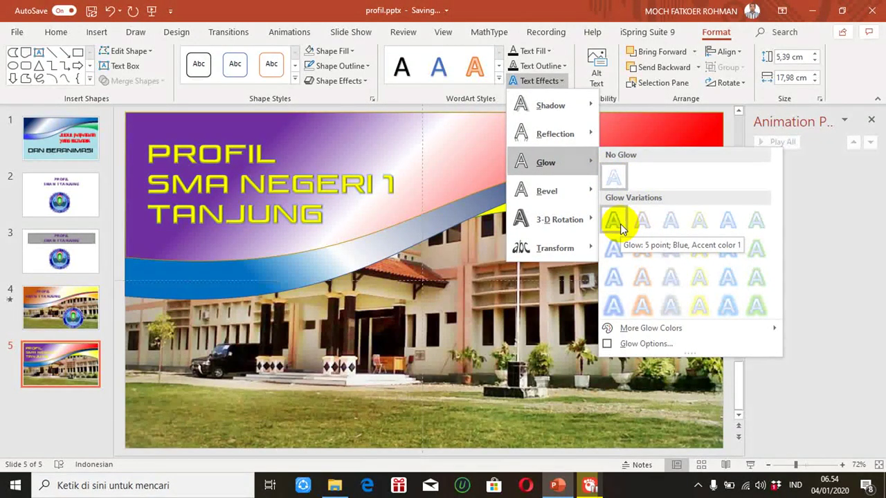
click(641, 277)
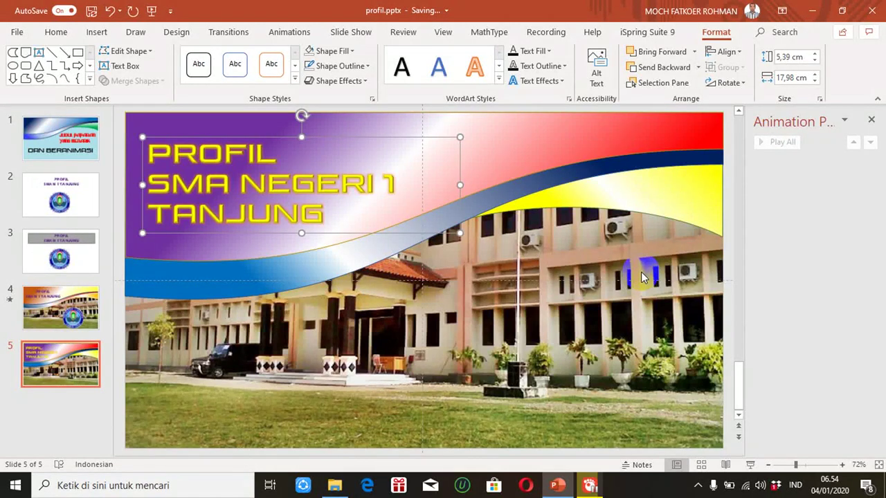
click(488, 346)
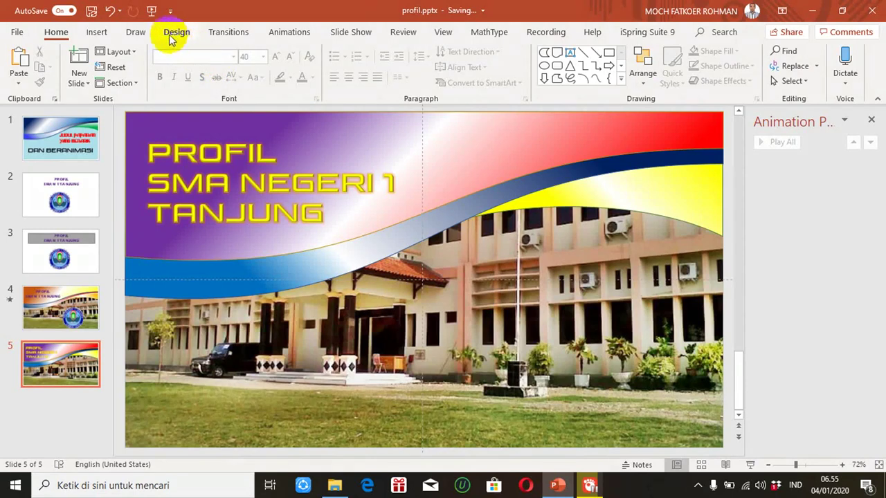
Insert '1. LOGO SMANTAN MODIF.png' from the LOGO folder and enlarge it to 8.08 cm.
click(97, 32)
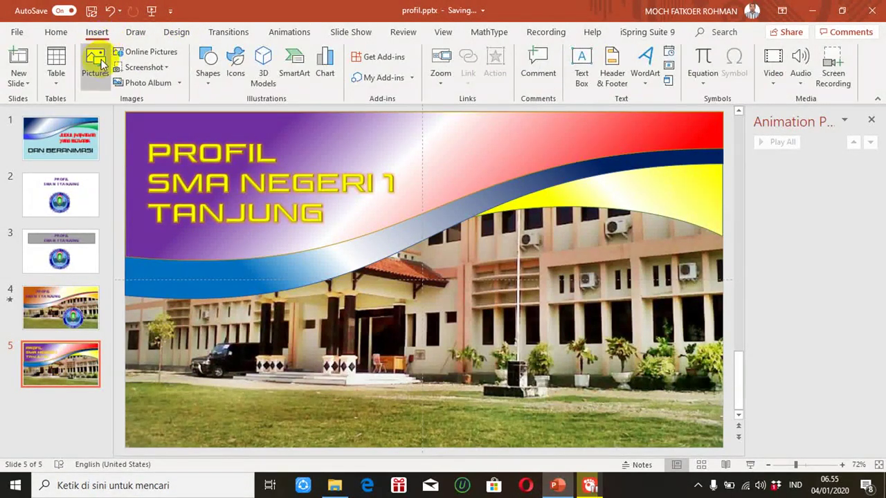
click(101, 64)
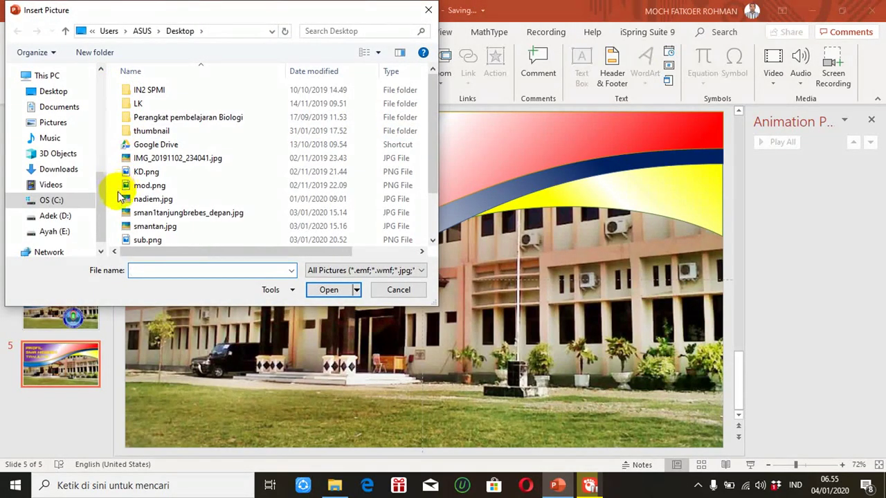
drag(102, 192, 101, 147)
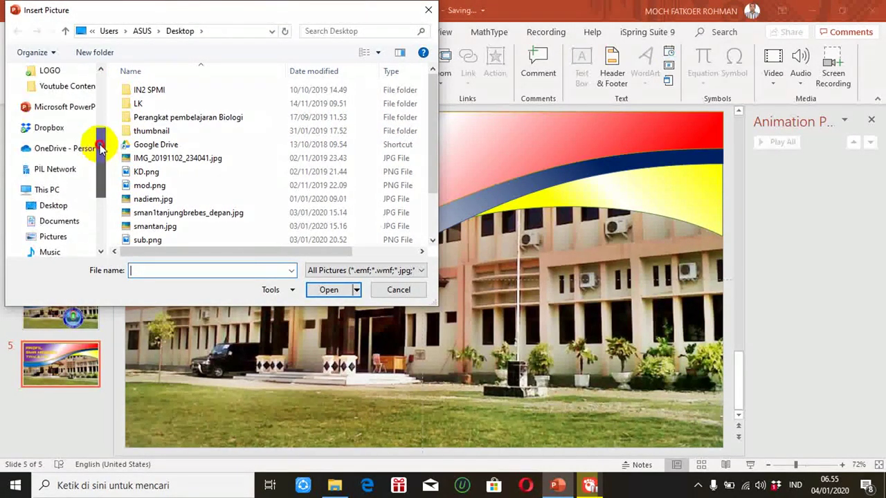
click(50, 71)
double_click(166, 90)
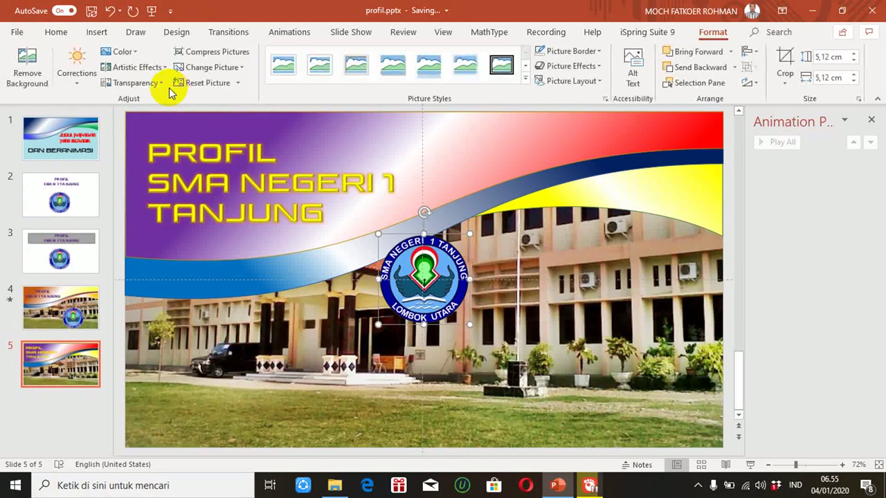
drag(470, 234, 522, 182)
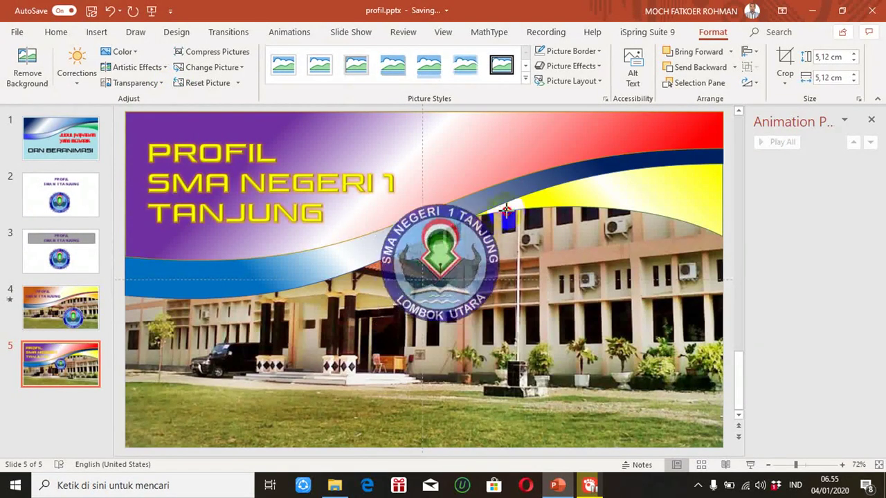
drag(466, 233, 533, 326)
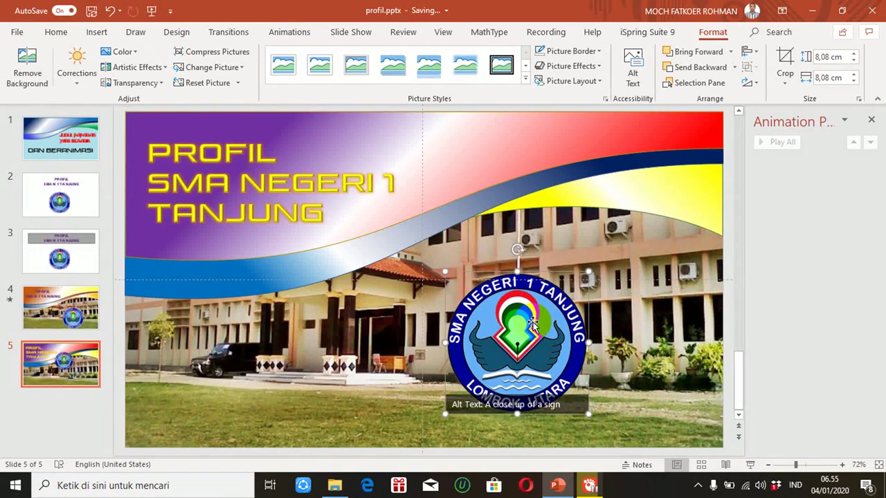
Apply a Picture Effects glow variation to the school logo.
click(640, 321)
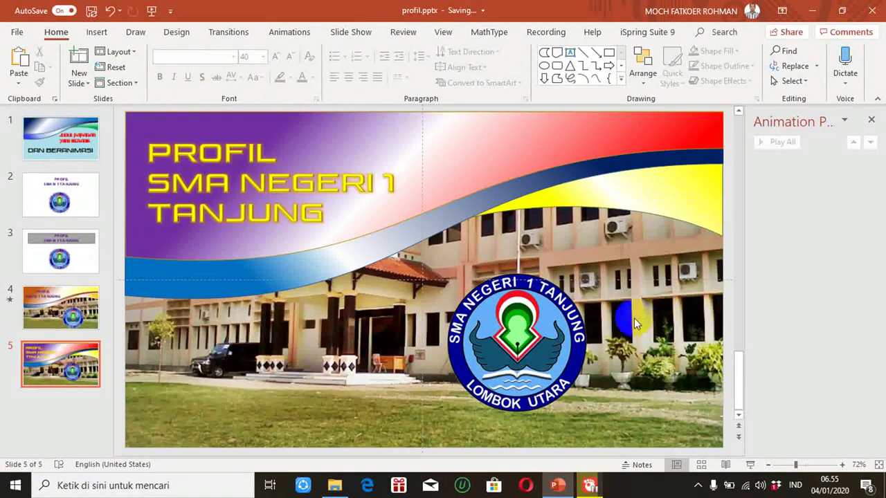
click(555, 348)
click(709, 41)
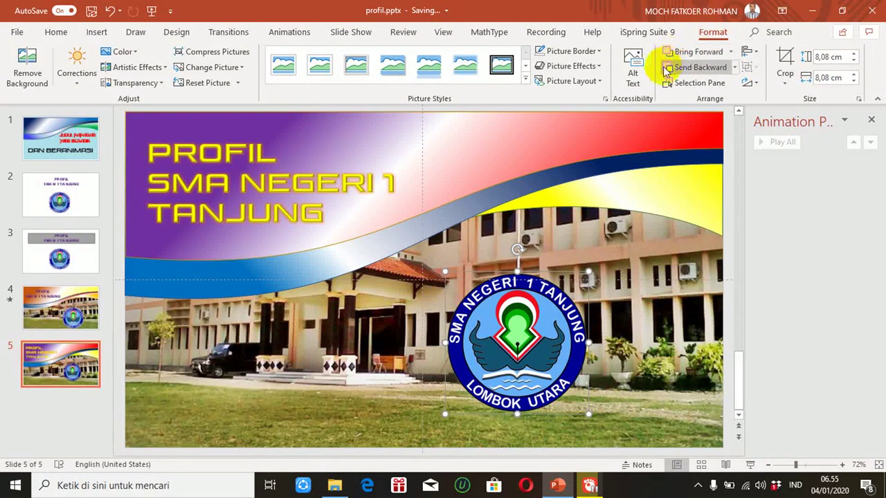
click(599, 67)
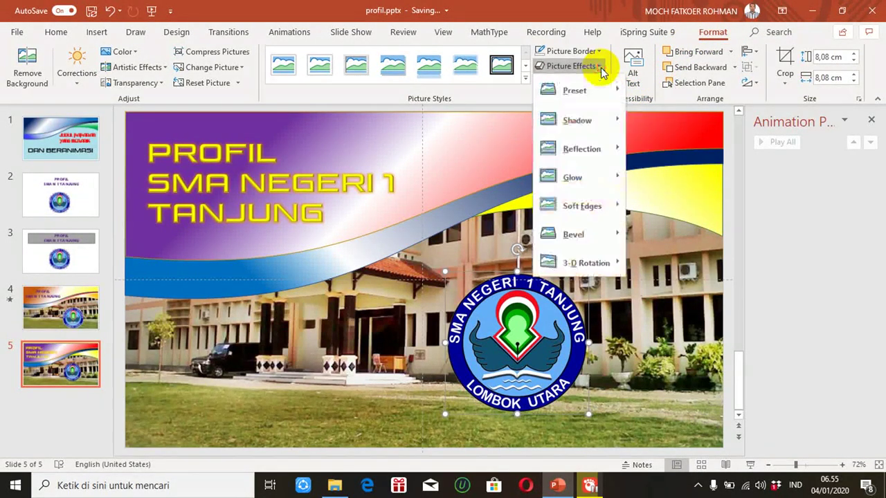
mouse_move(584, 120)
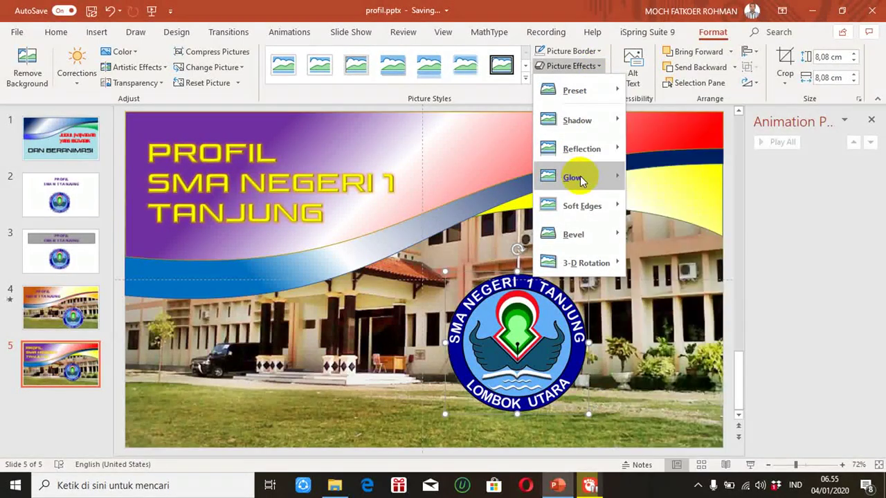
mouse_move(581, 179)
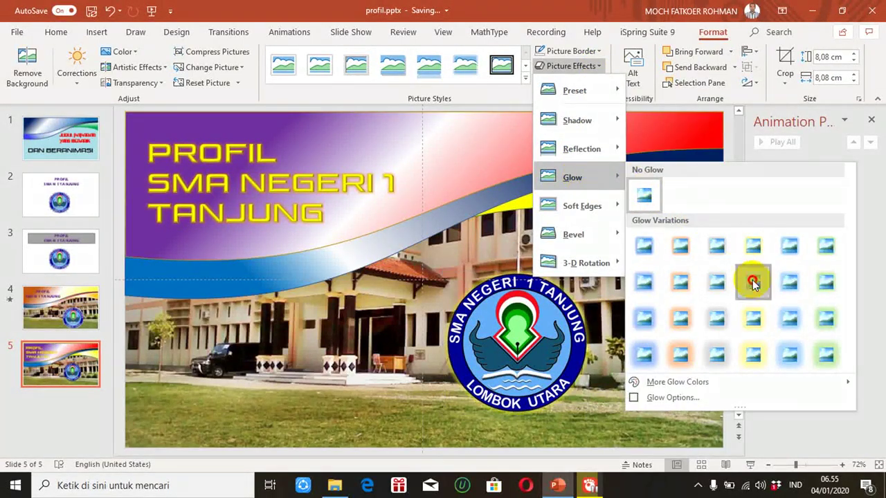
click(747, 277)
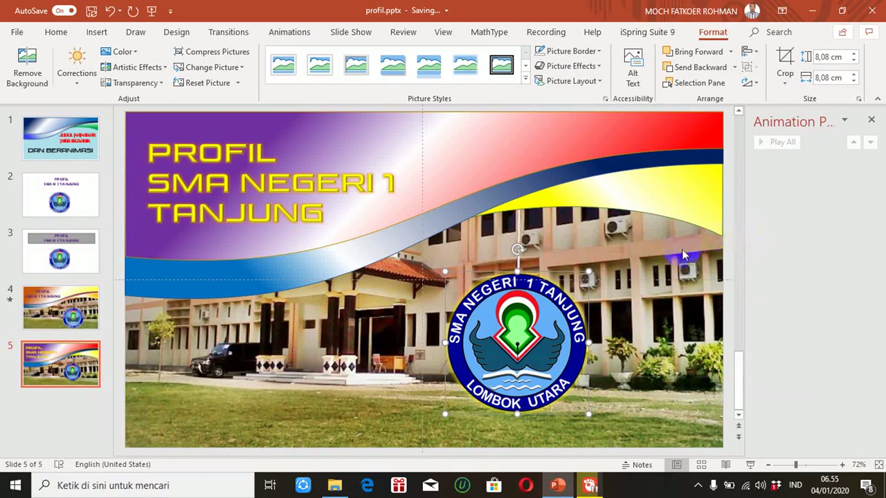
right_click(569, 305)
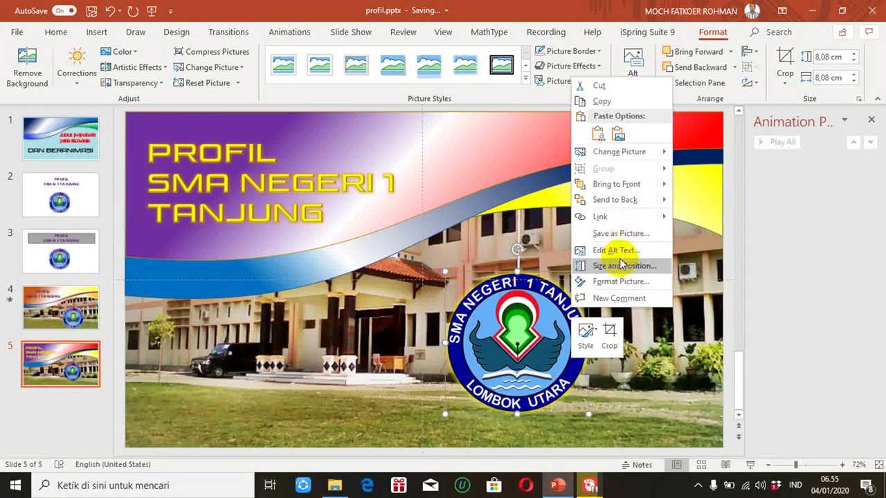
Make the logo's 8 pt glow yellow with 0% transparency in Format Picture.
click(617, 281)
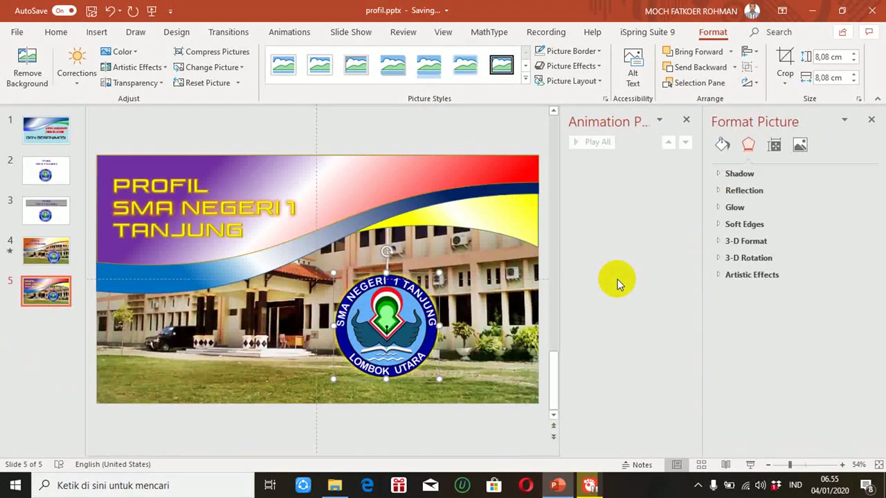
click(727, 207)
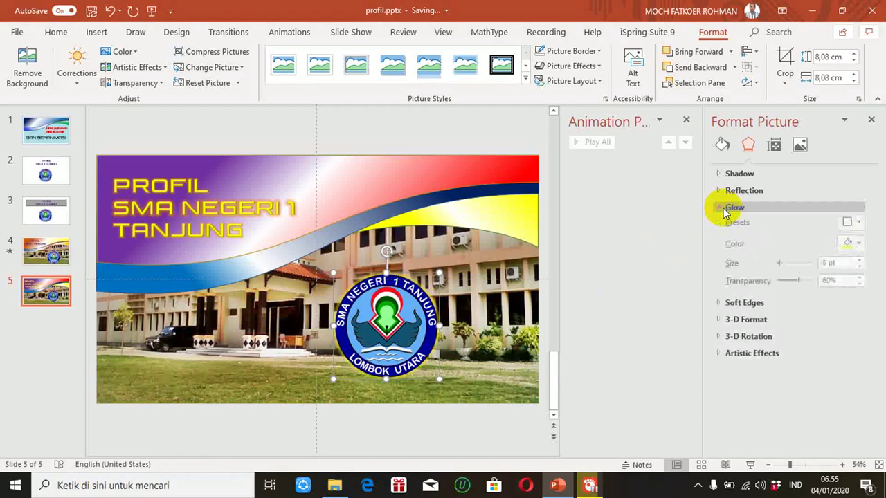
click(859, 248)
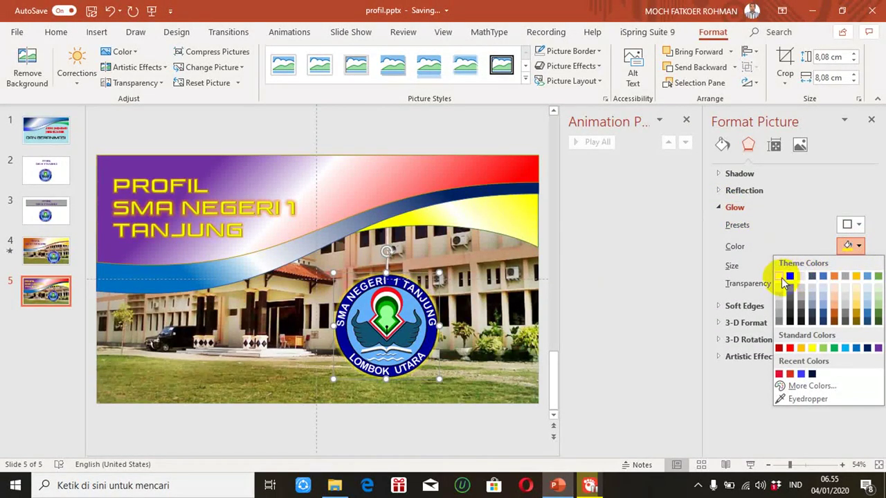
click(782, 277)
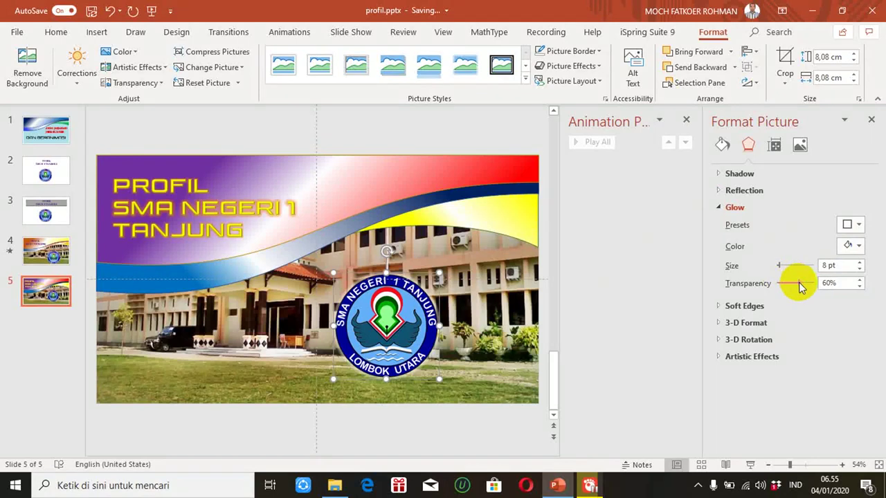
drag(794, 285, 768, 289)
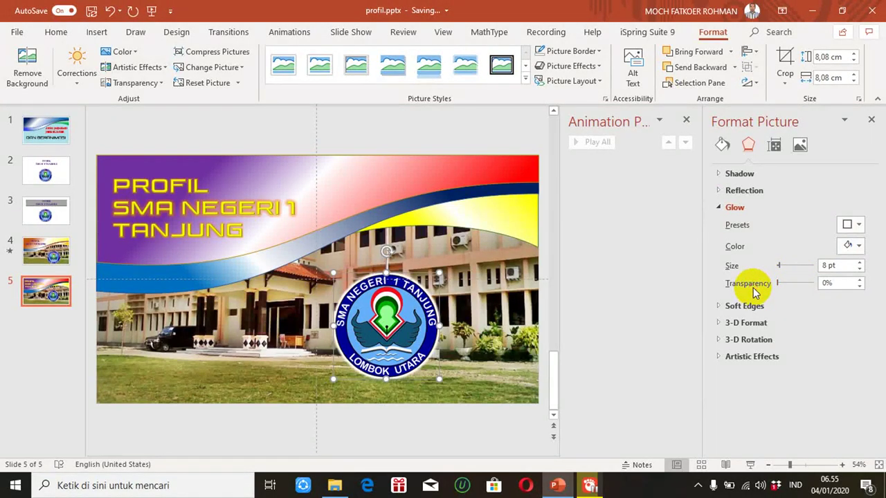
click(871, 122)
click(766, 217)
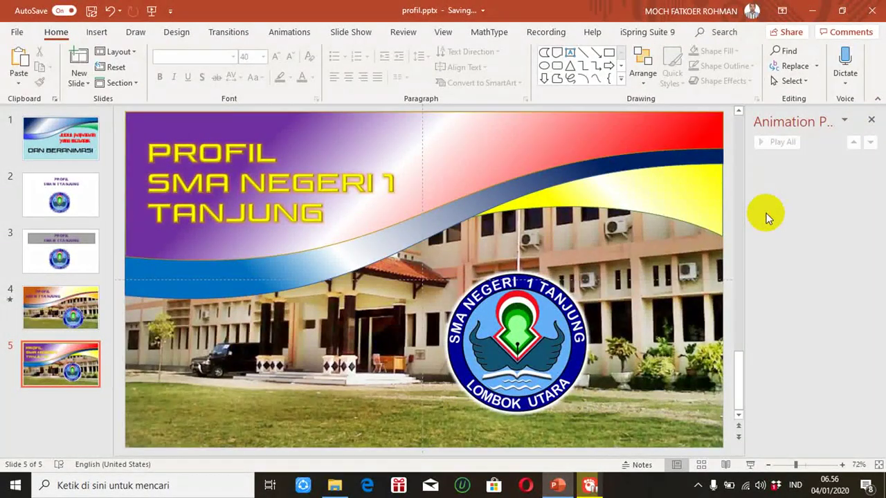
Give the wave shapes a Float In entrance, floating up into place.
click(482, 161)
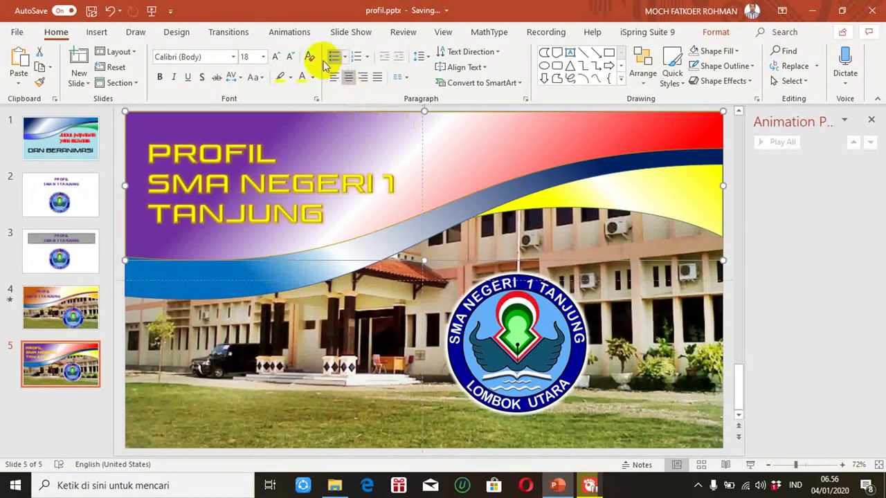
click(290, 33)
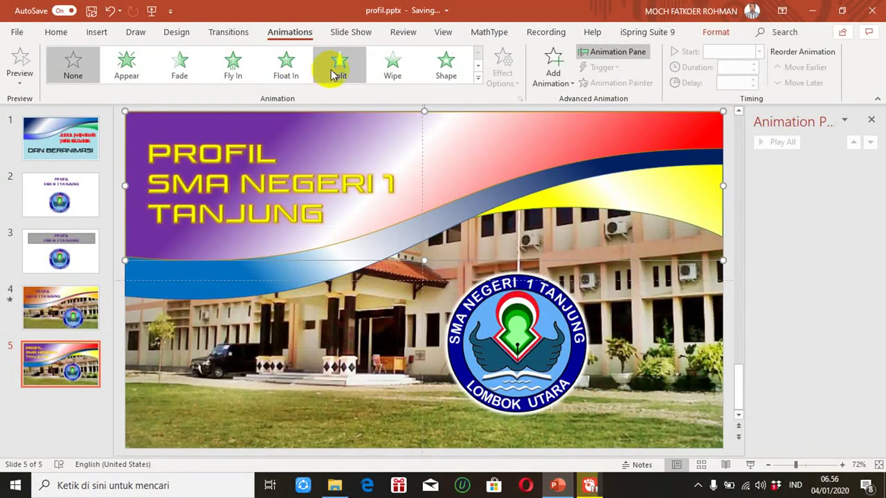
click(332, 69)
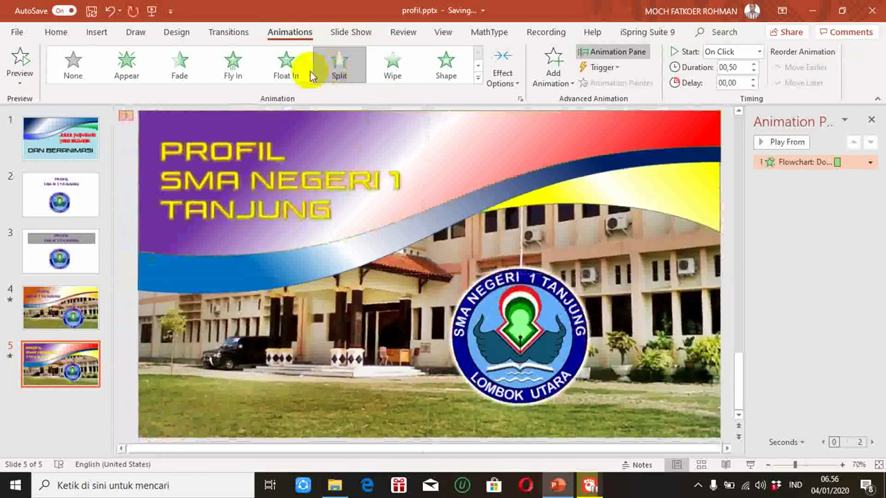
click(294, 72)
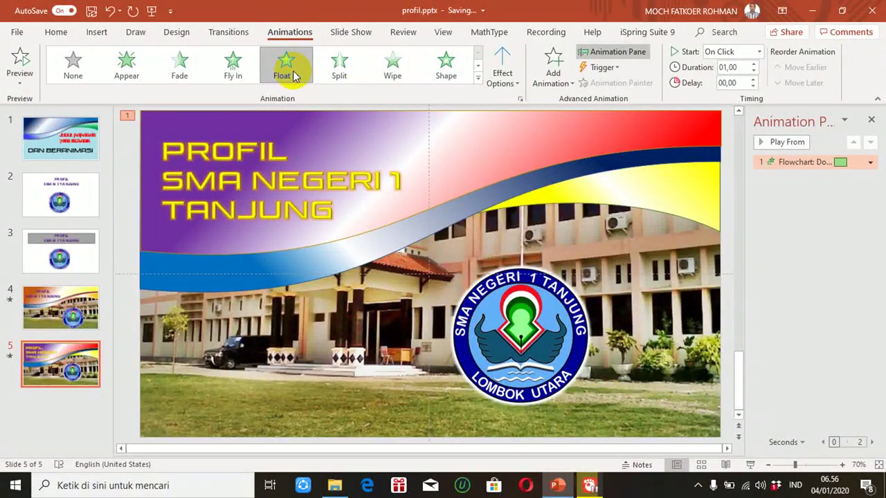
click(503, 82)
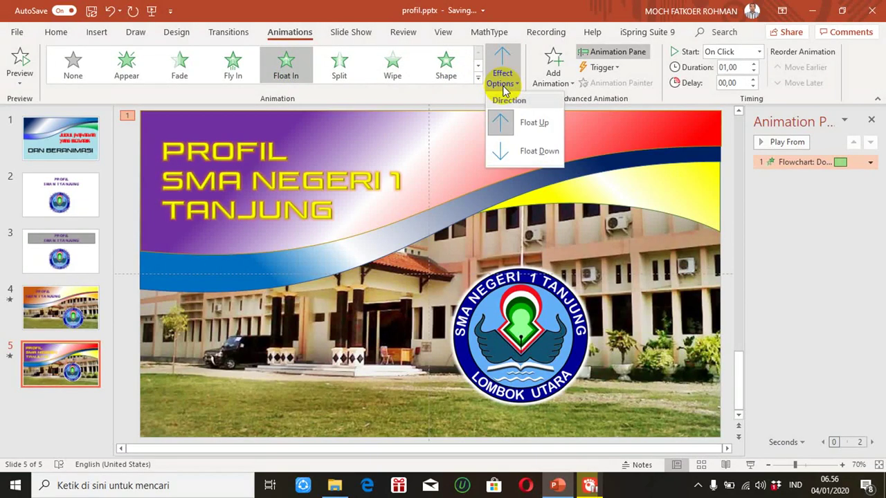
click(505, 126)
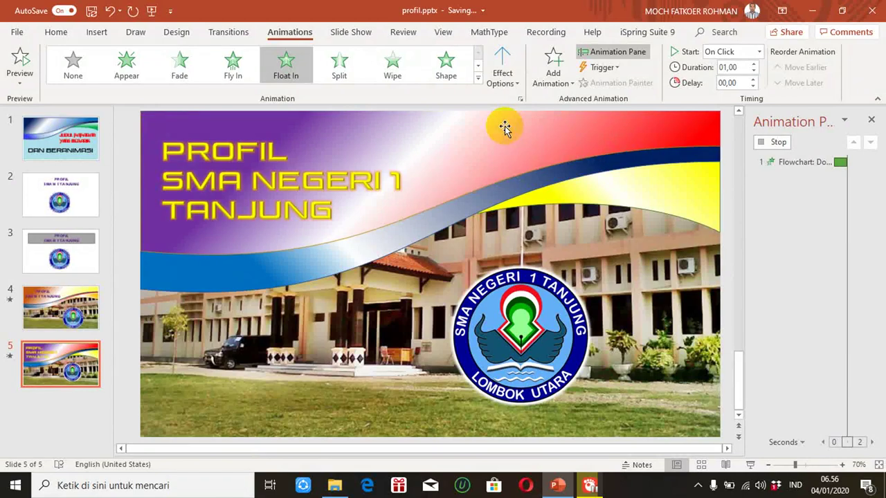
click(362, 241)
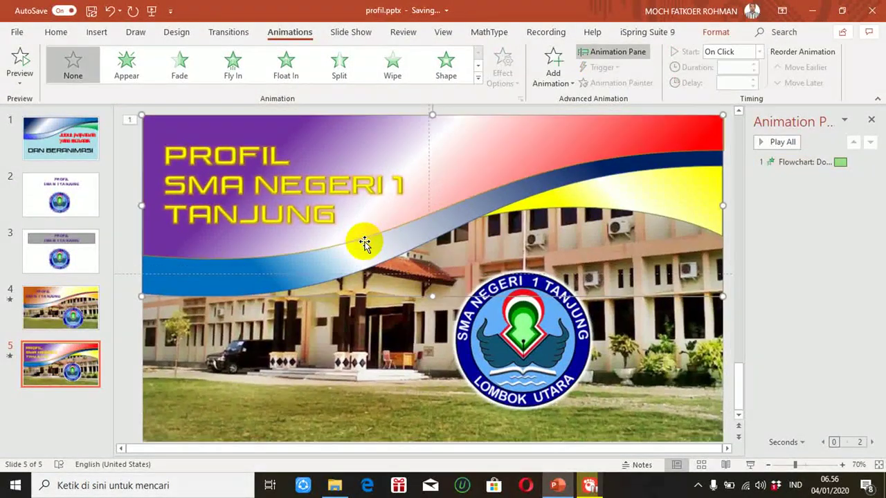
click(285, 69)
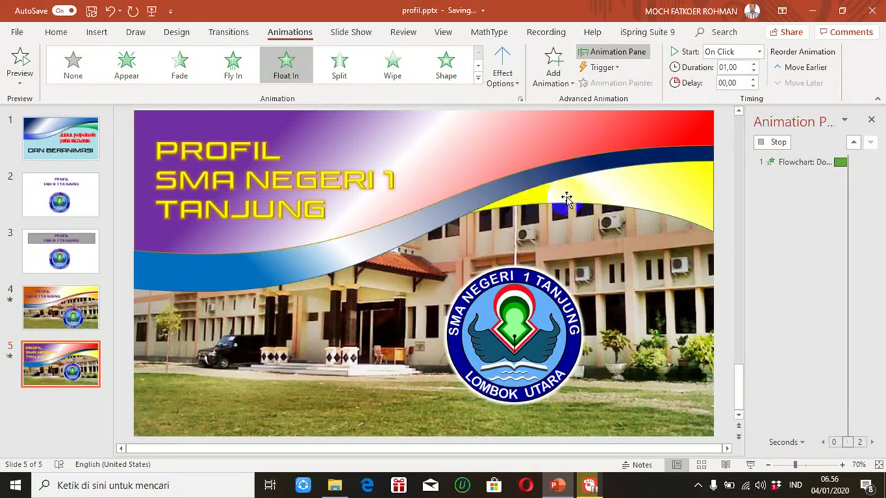
click(566, 197)
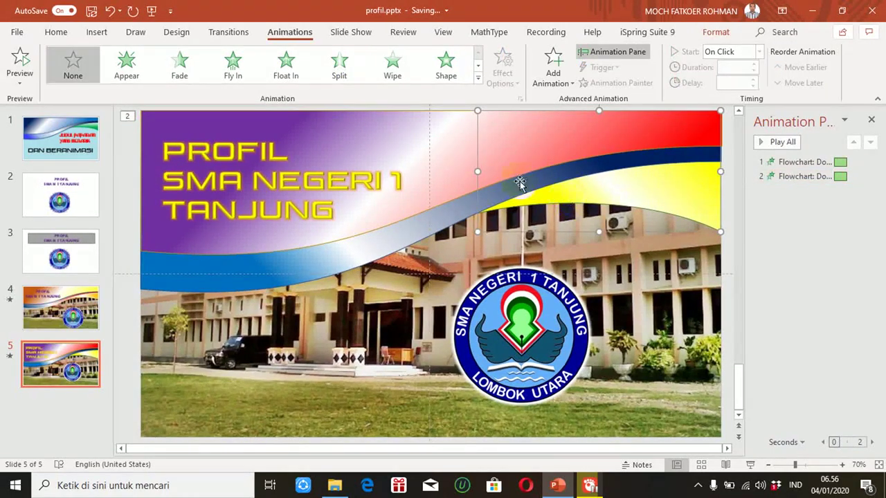
click(342, 69)
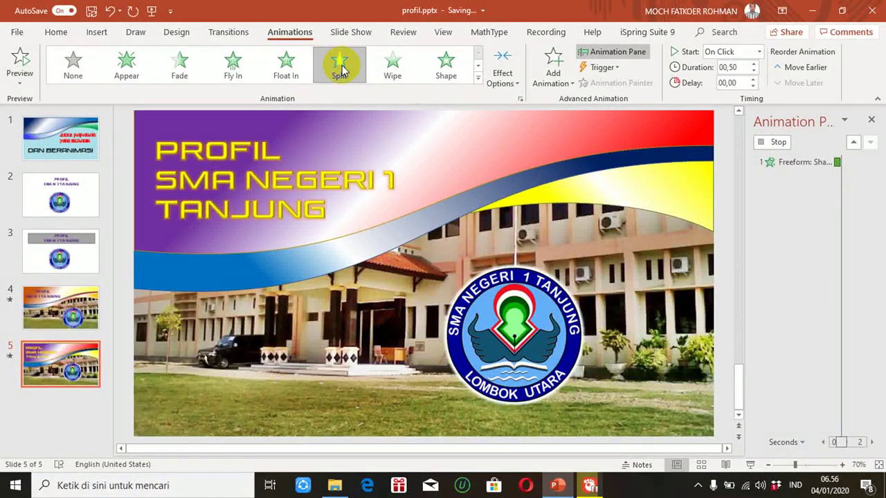
click(294, 70)
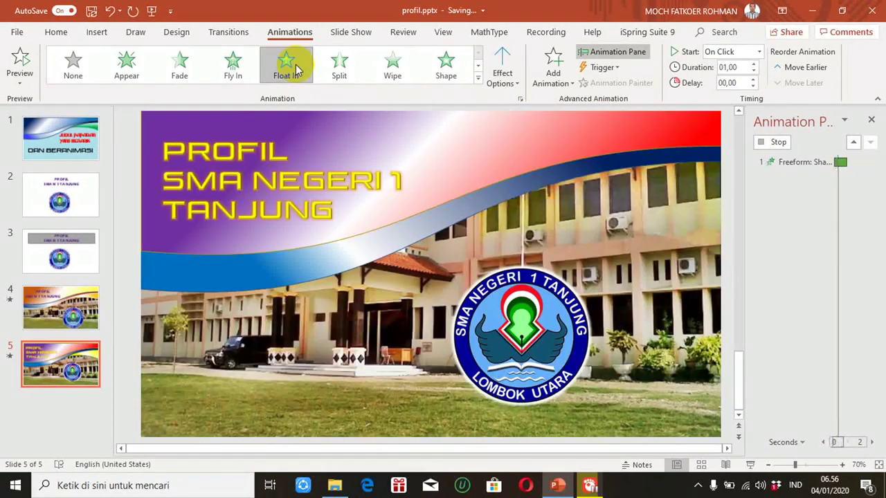
Give the title a Grow & Turn entrance and the logo a Wheel entrance.
click(231, 152)
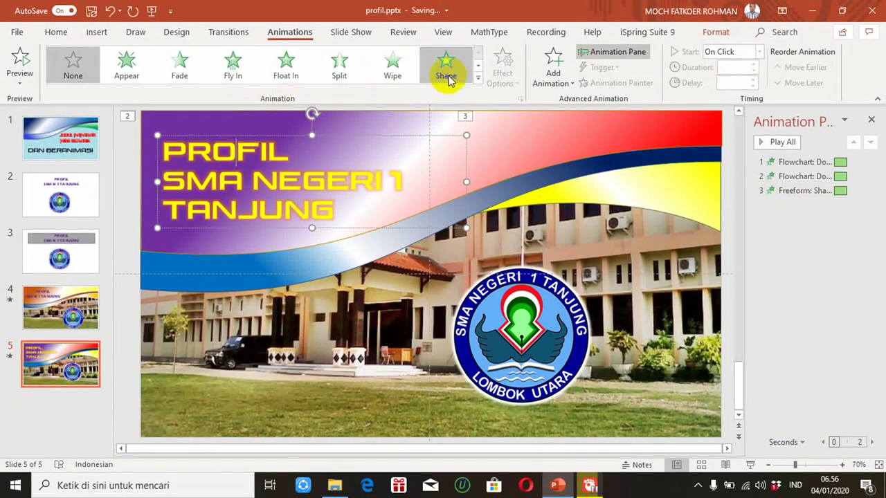
click(479, 81)
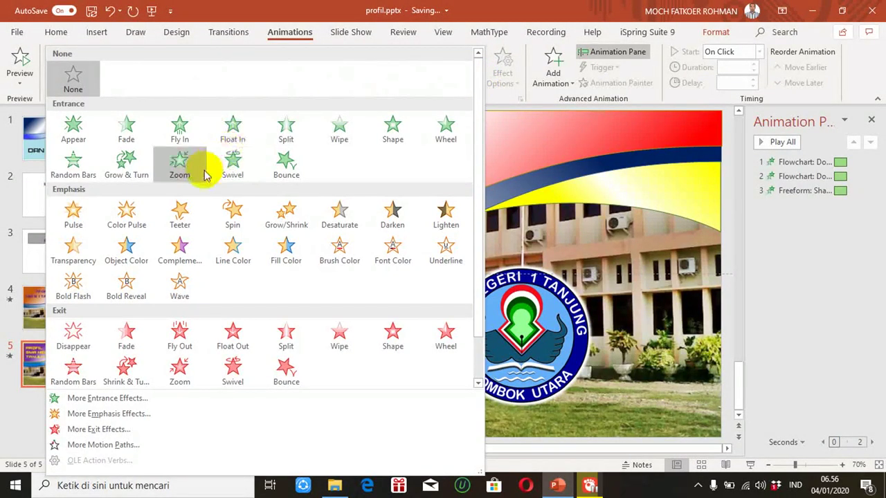
click(133, 177)
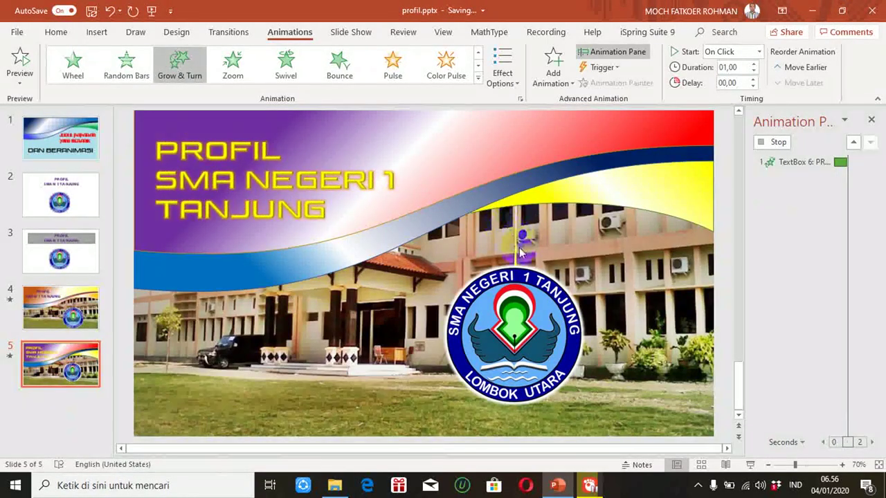
click(521, 280)
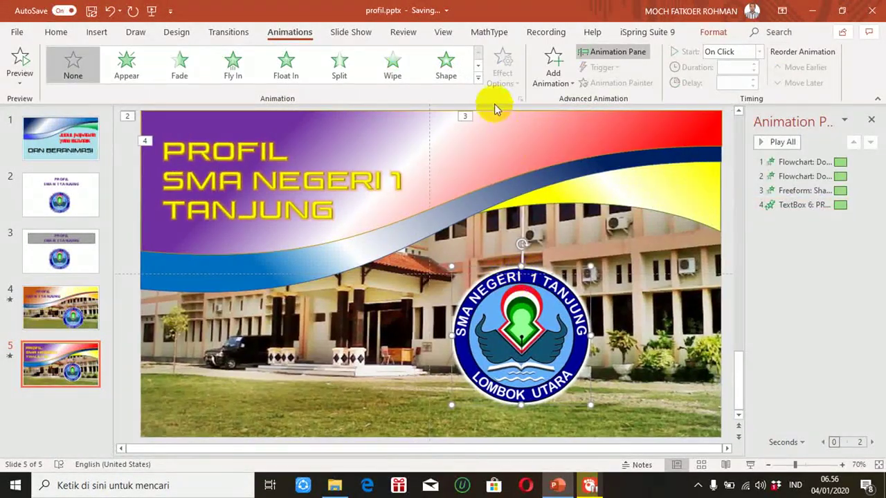
click(478, 78)
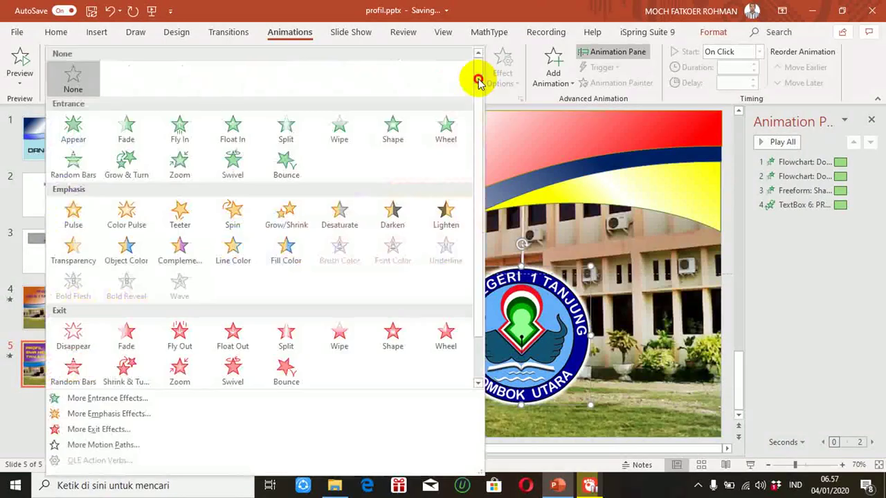
click(446, 126)
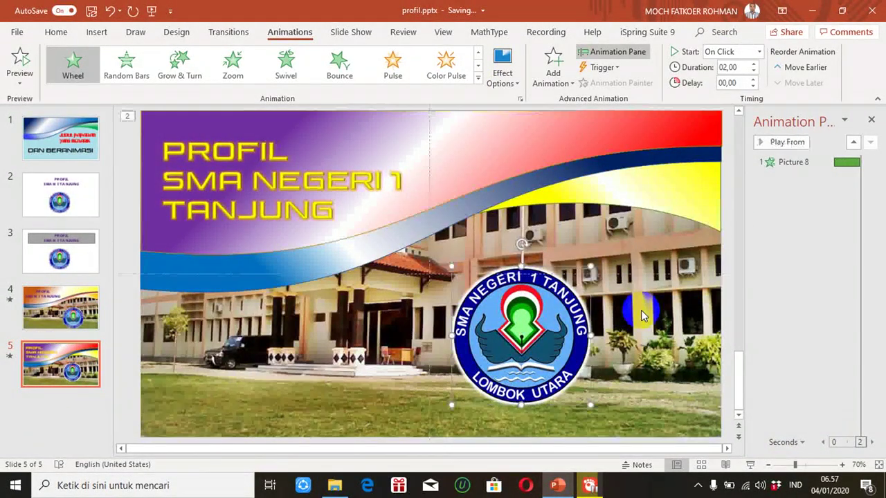
click(751, 469)
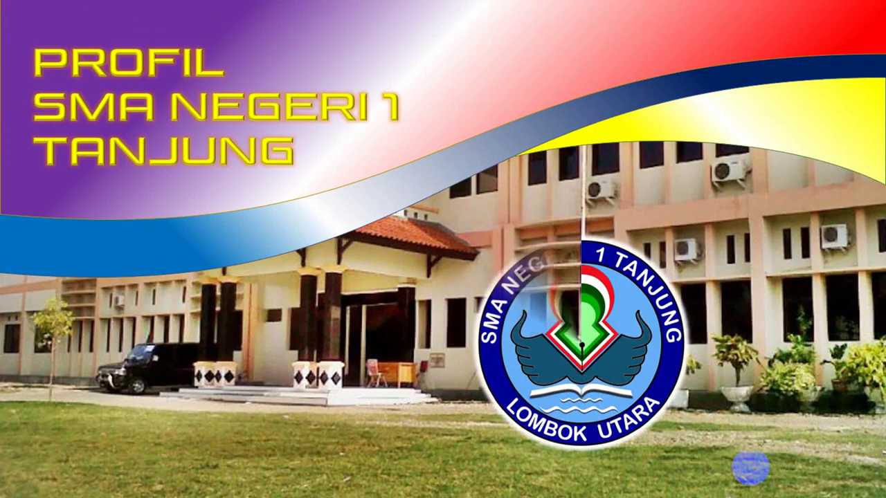
key(Escape)
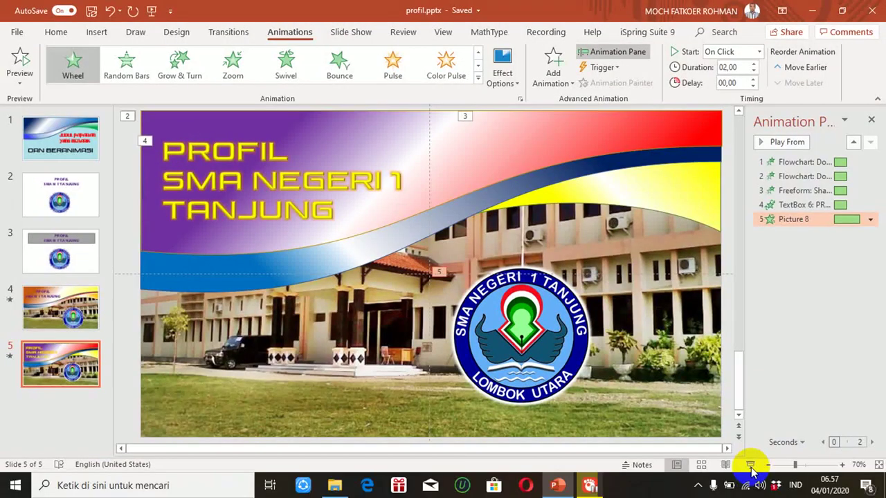
click(454, 197)
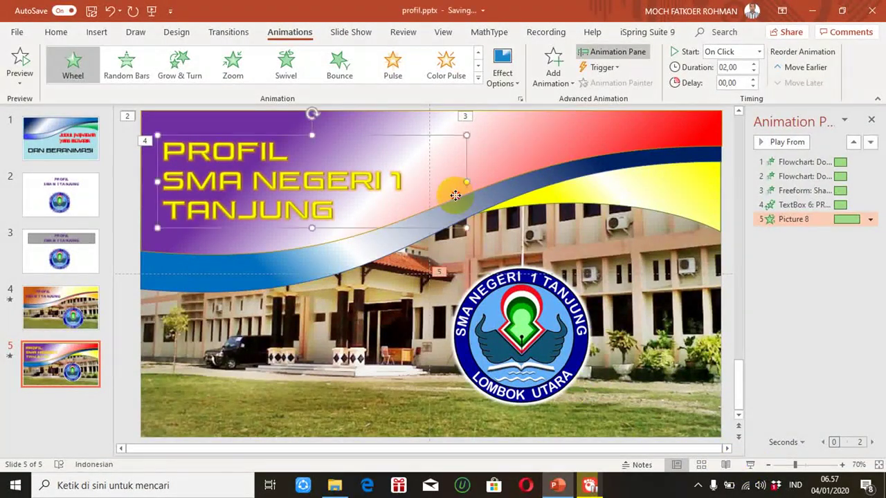
click(517, 150)
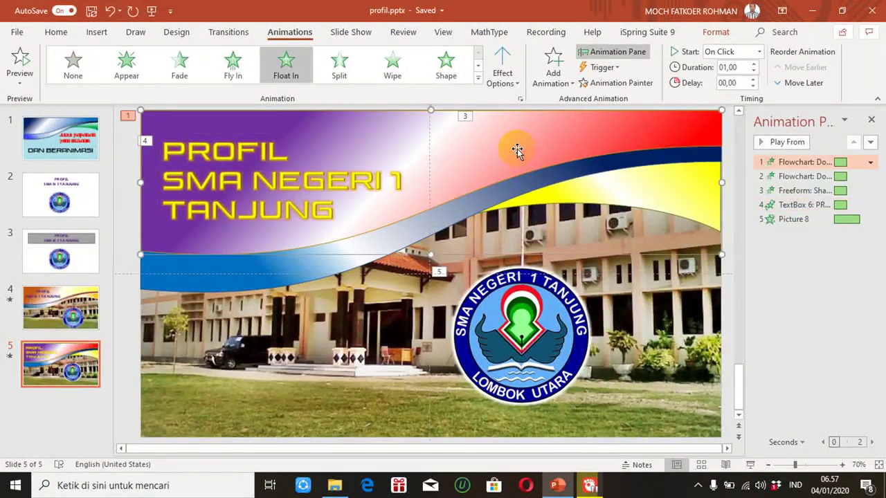
Set both flowchart bands' animations to start With Previous.
click(760, 52)
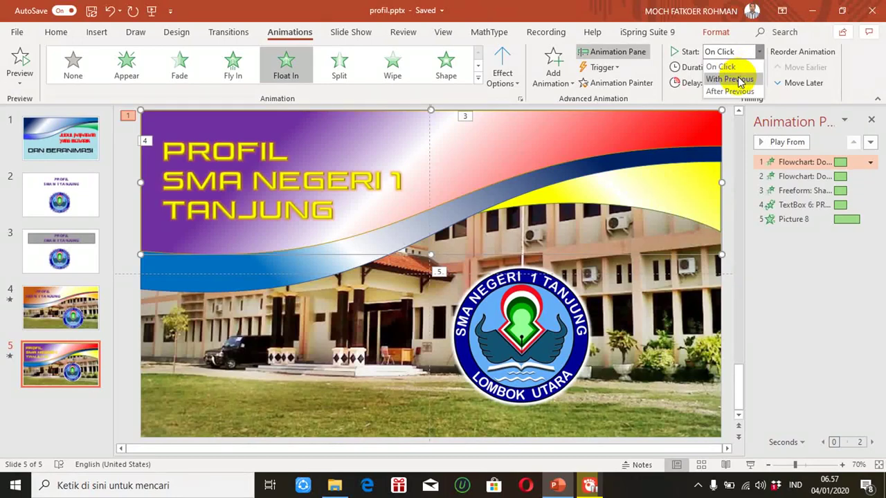
click(740, 80)
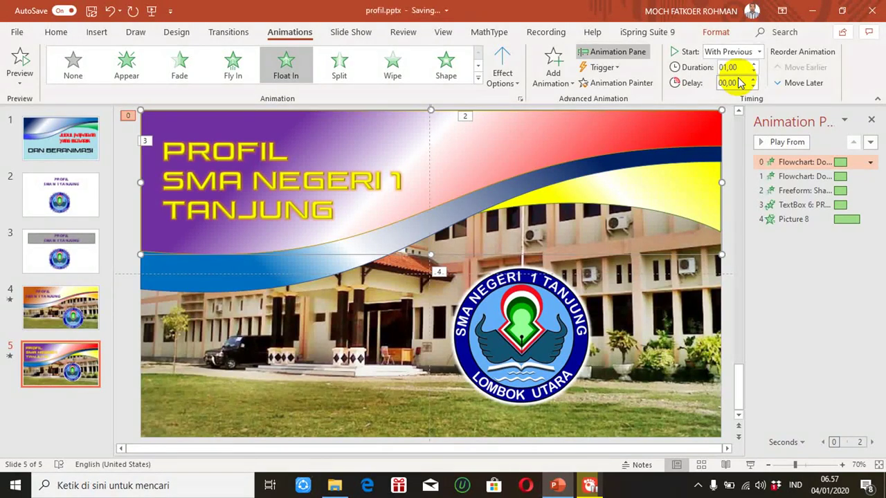
click(579, 172)
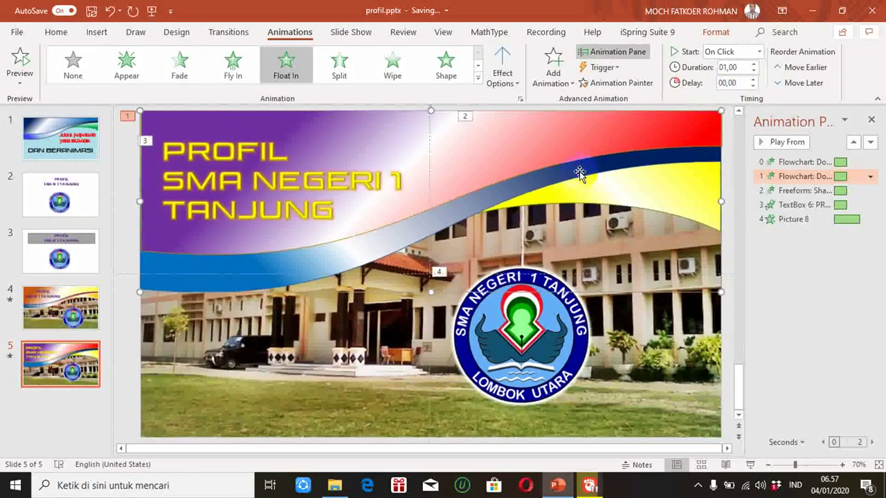
click(383, 243)
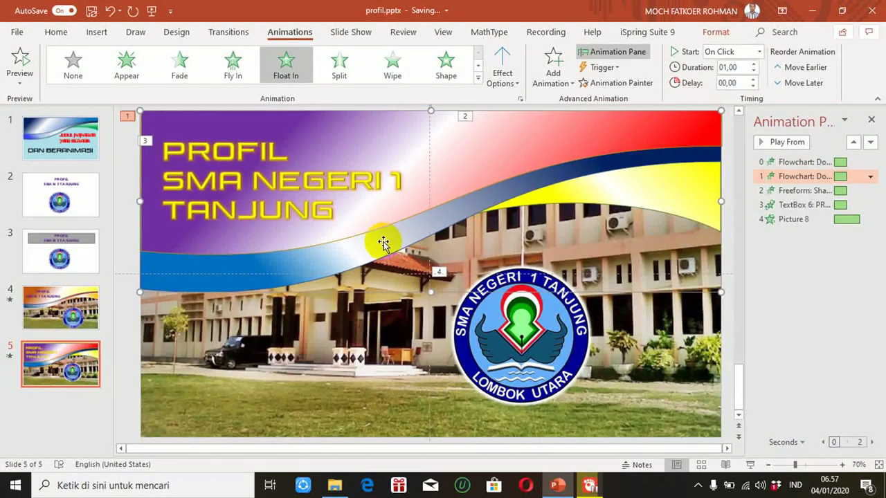
click(758, 54)
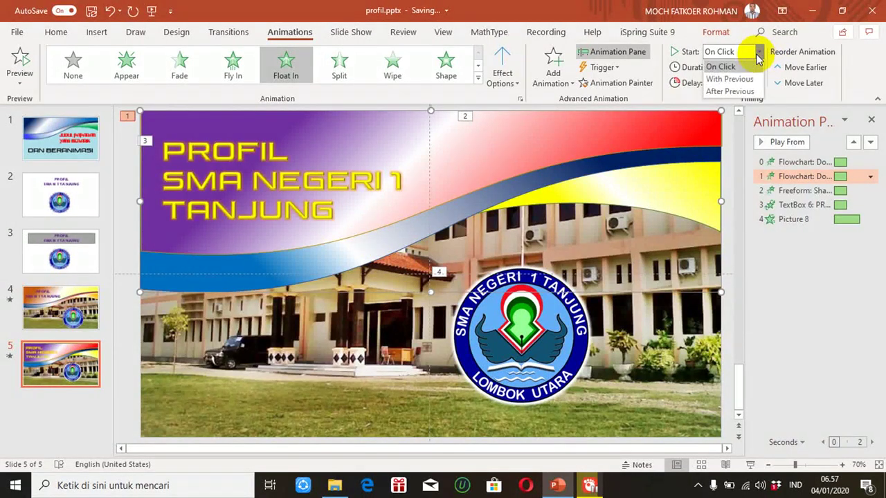
click(734, 83)
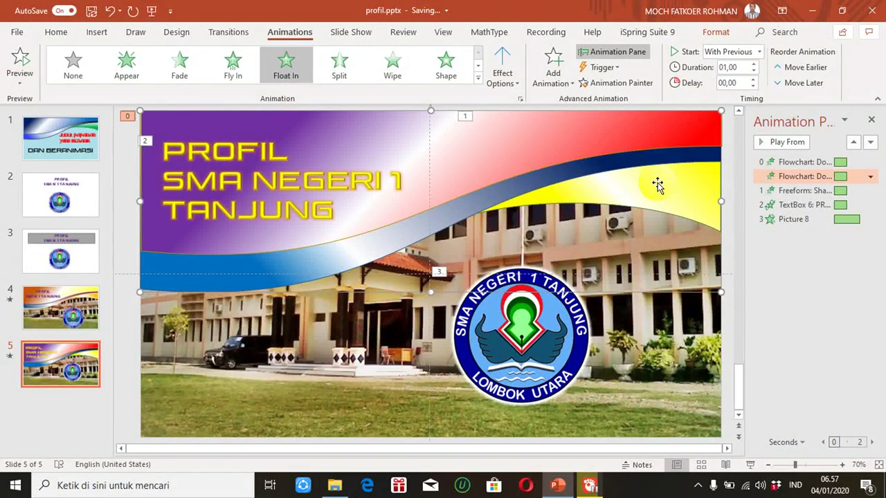
Set the wave shape, title and logo animations to start With Previous.
click(657, 185)
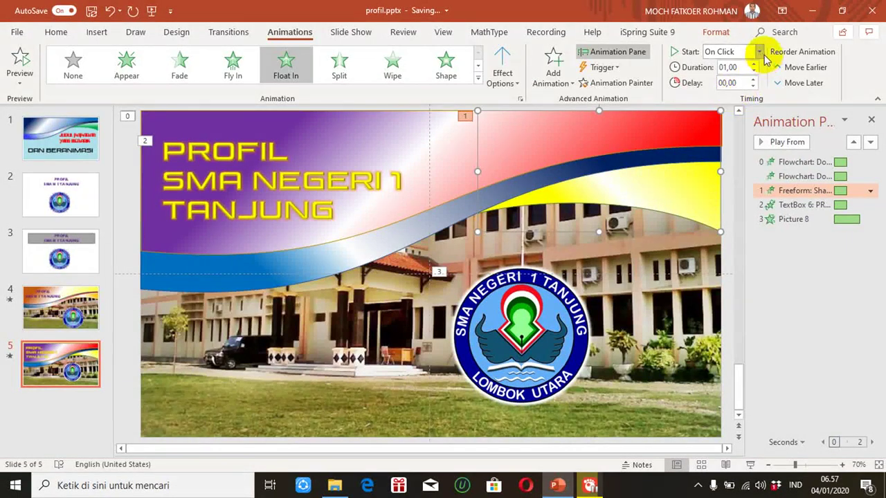
click(759, 55)
click(739, 83)
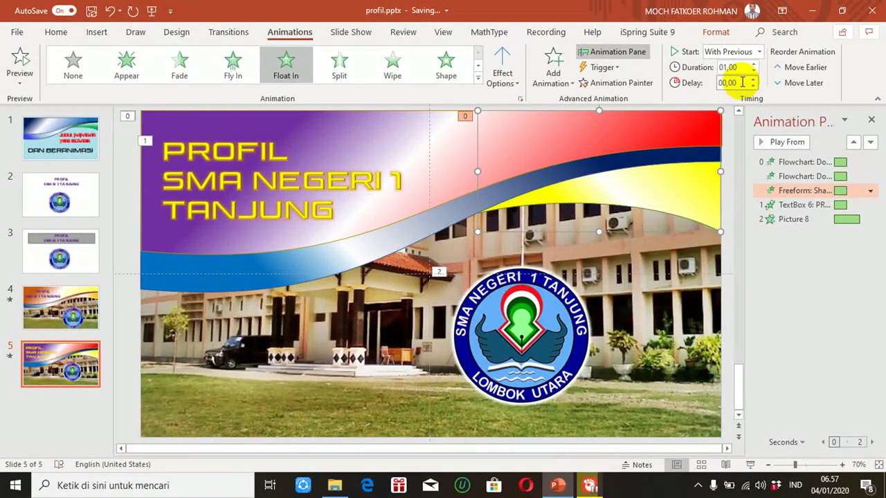
click(374, 183)
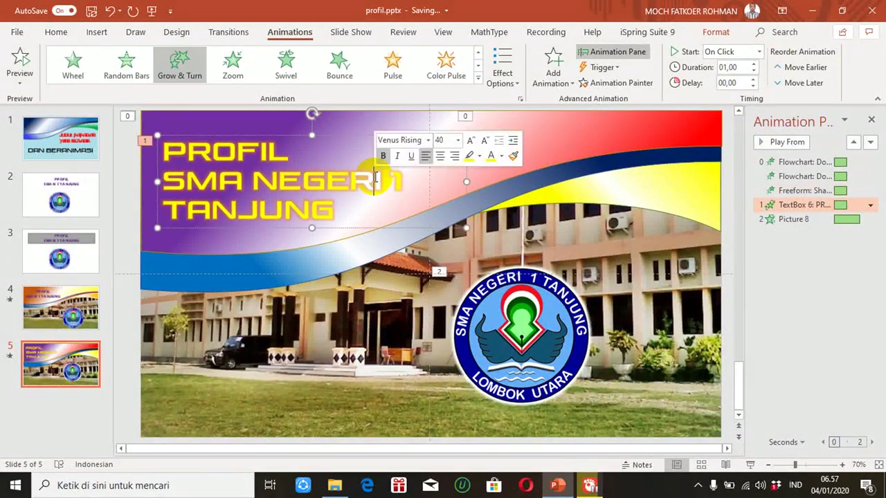
click(760, 52)
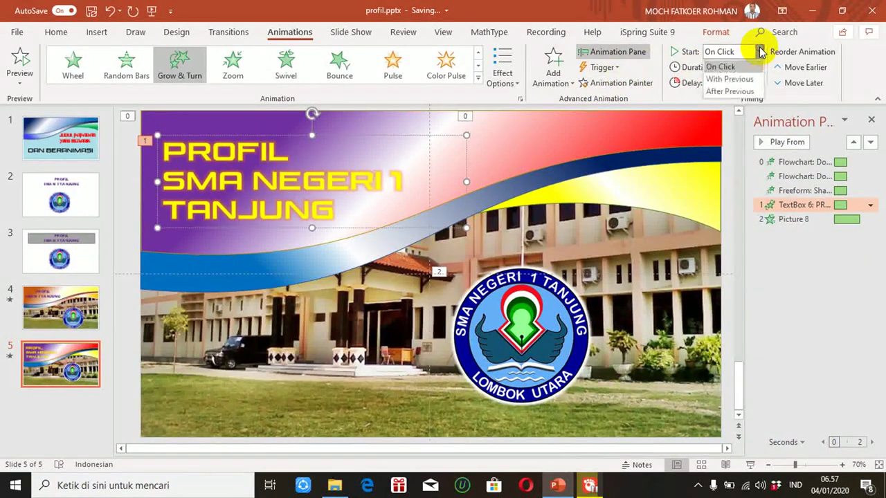
click(736, 79)
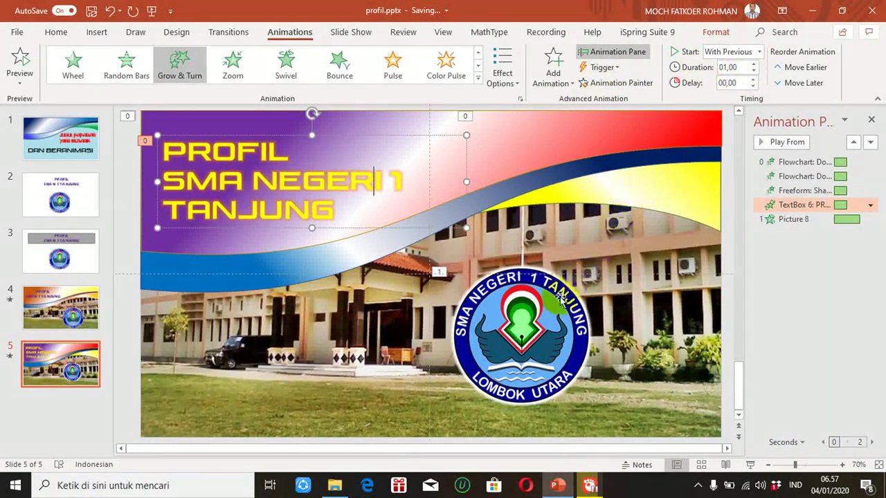
click(561, 296)
click(759, 52)
click(736, 79)
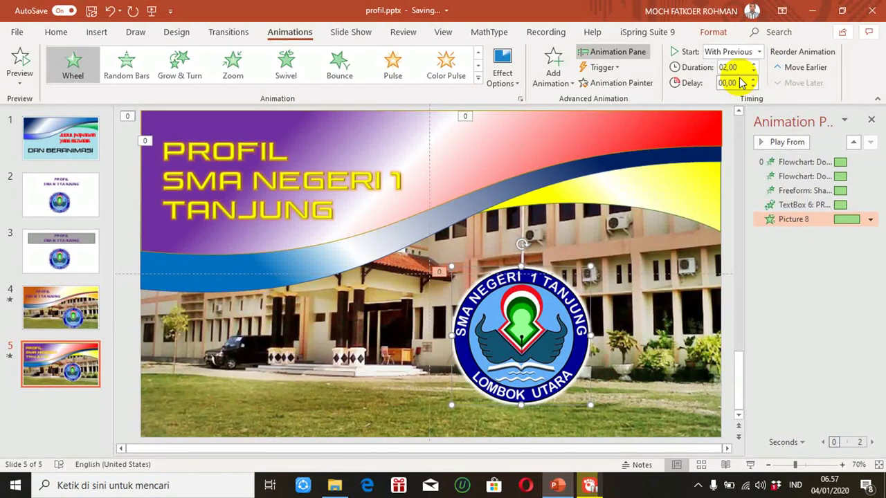
click(367, 343)
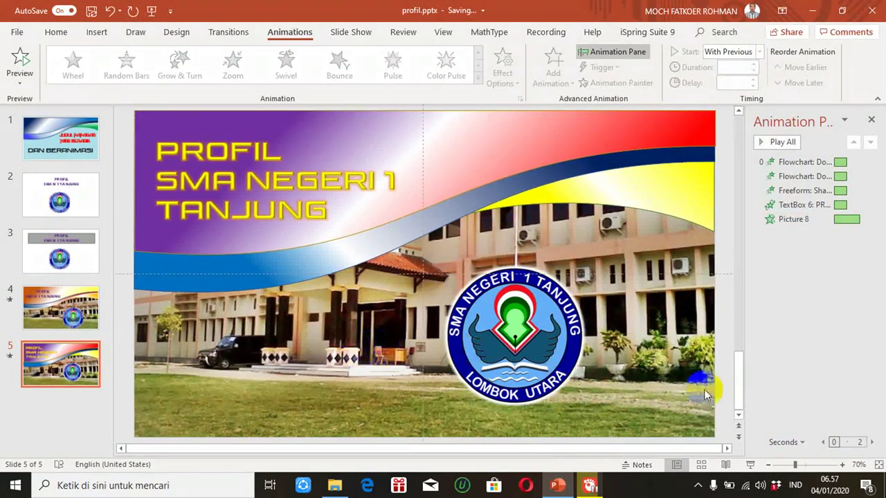
click(751, 465)
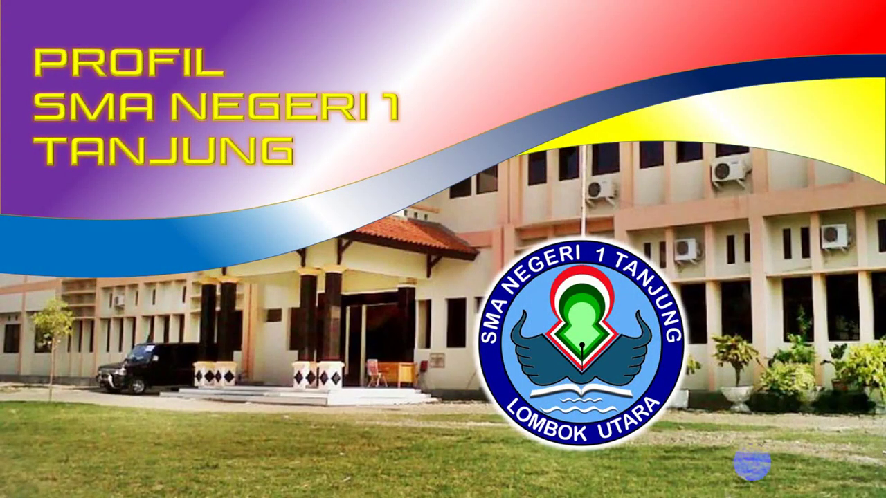
key(Escape)
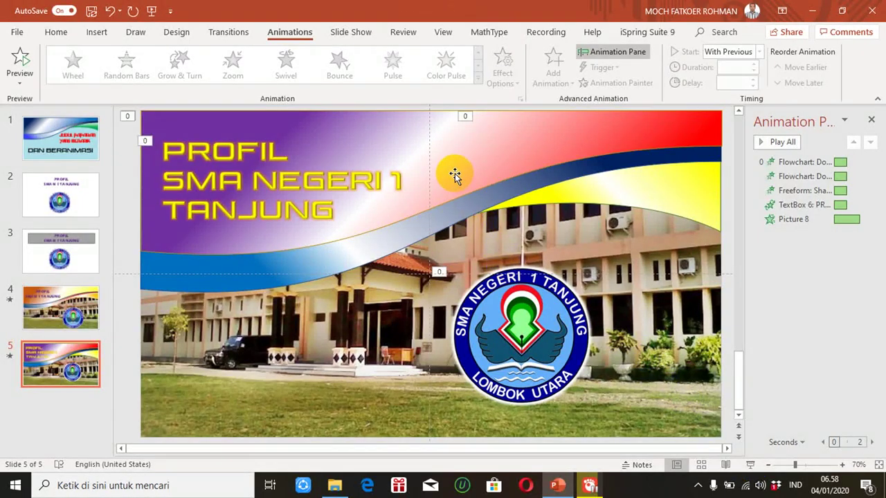
click(454, 175)
click(511, 149)
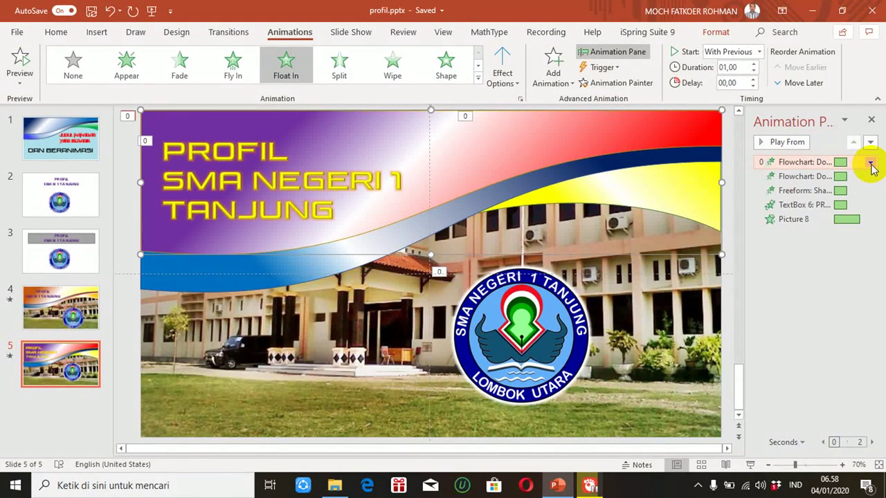
Keep the first wave band's Float Up duration at 1 second.
click(871, 163)
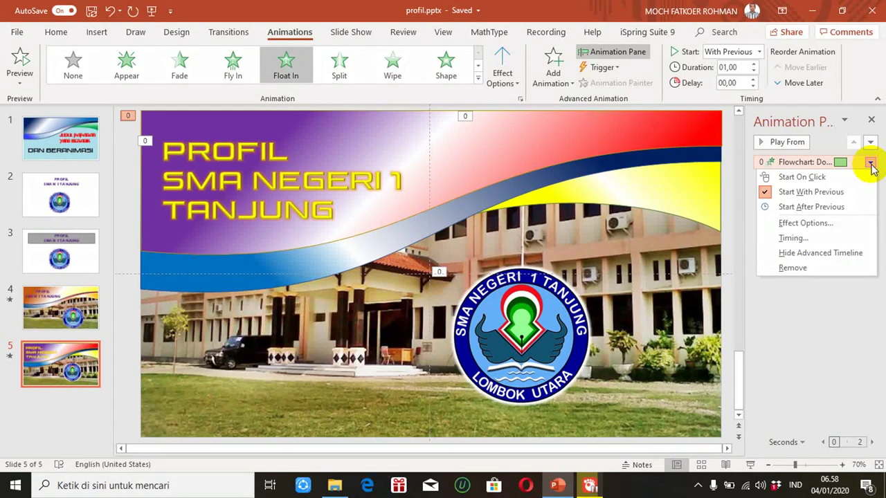
click(792, 237)
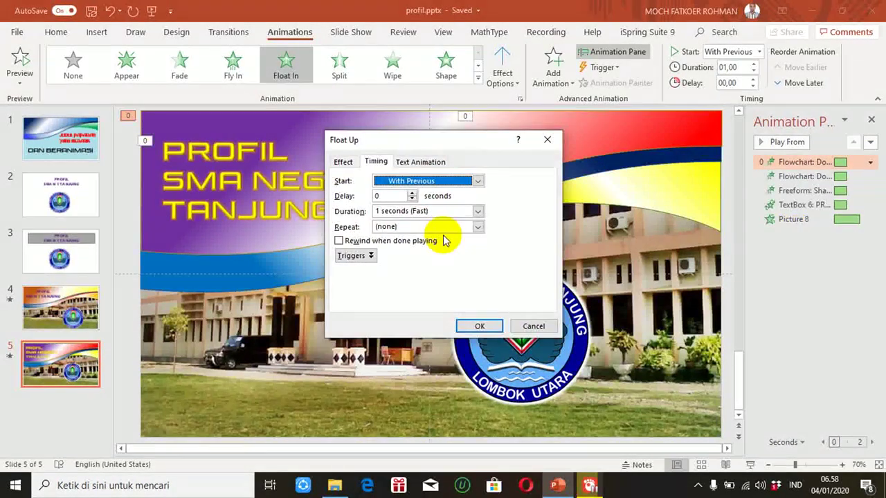
click(478, 211)
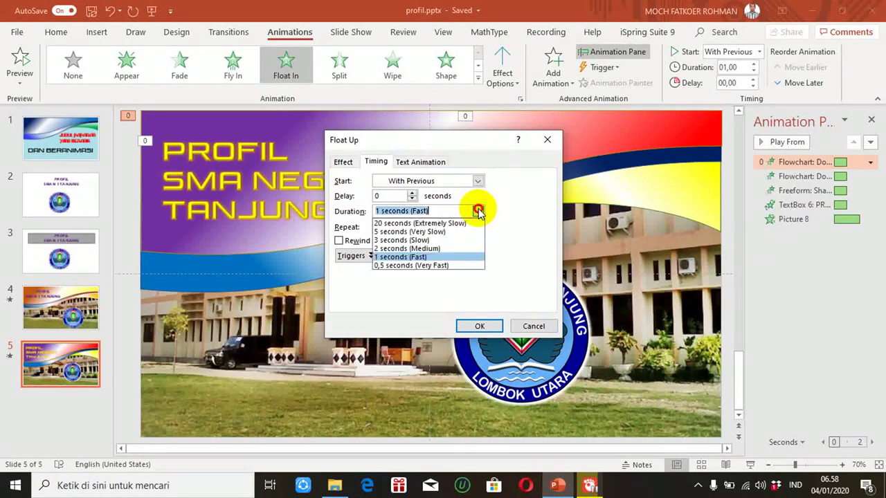
click(406, 257)
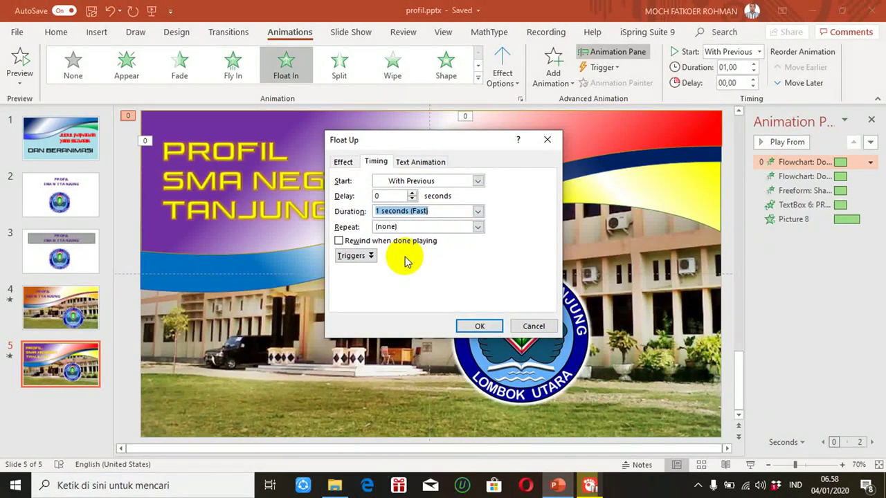
click(476, 326)
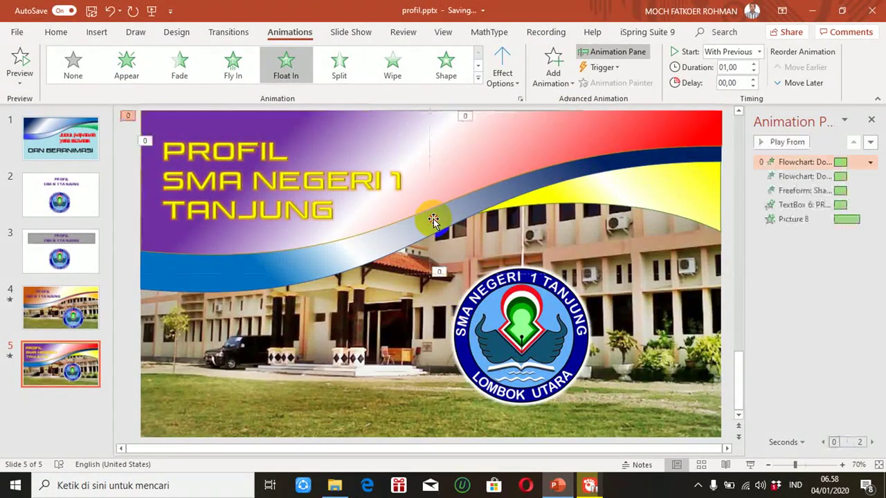
Give the second wave band's animation a 1-second delay and 1-second duration.
click(385, 232)
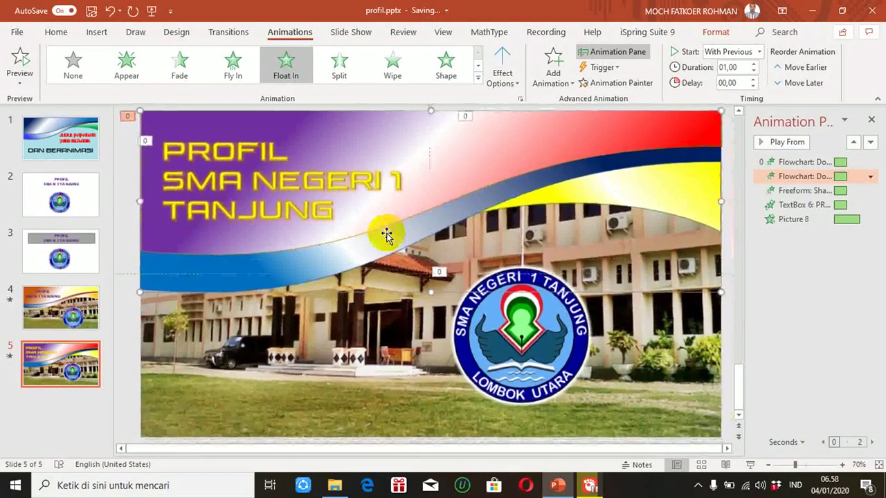
click(870, 177)
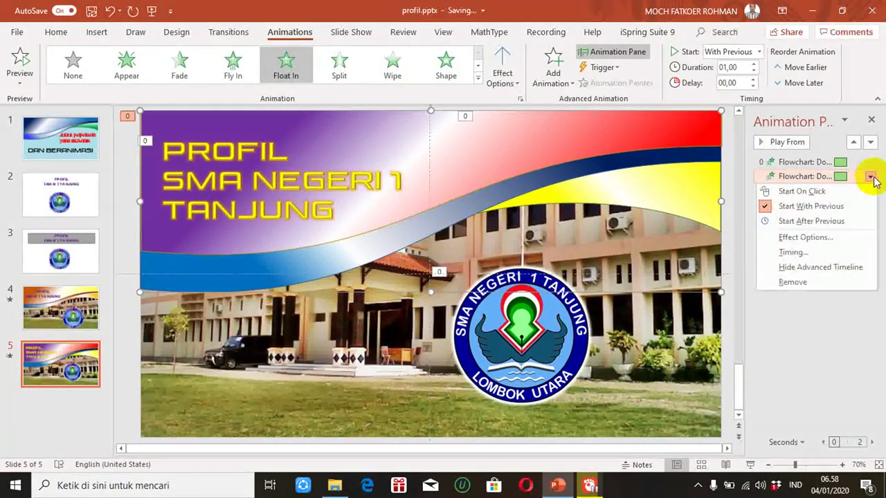
click(793, 252)
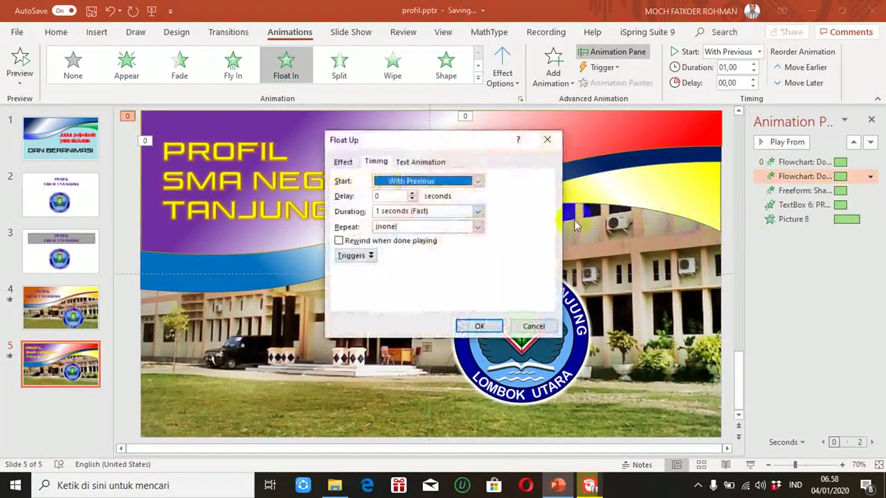
click(412, 195)
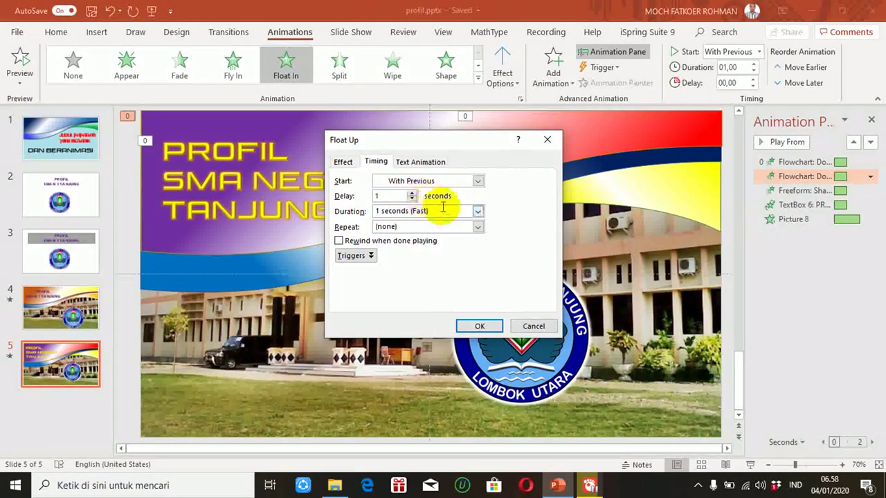
click(478, 211)
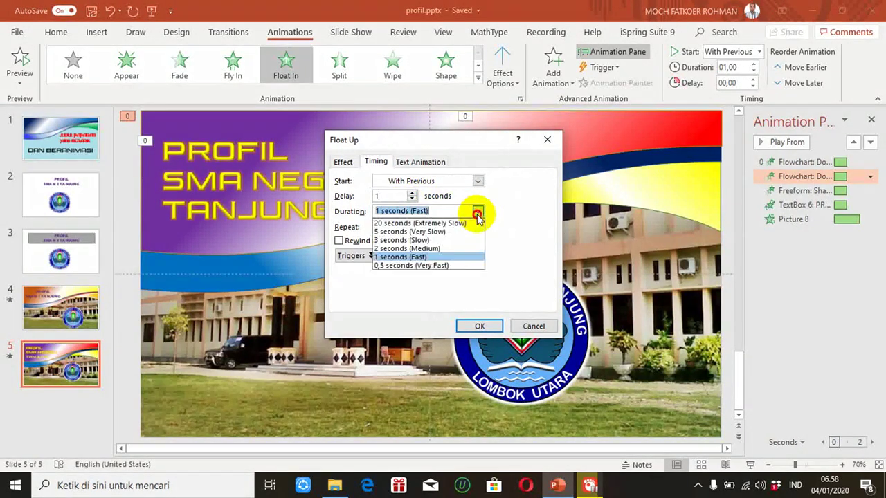
click(405, 257)
click(476, 327)
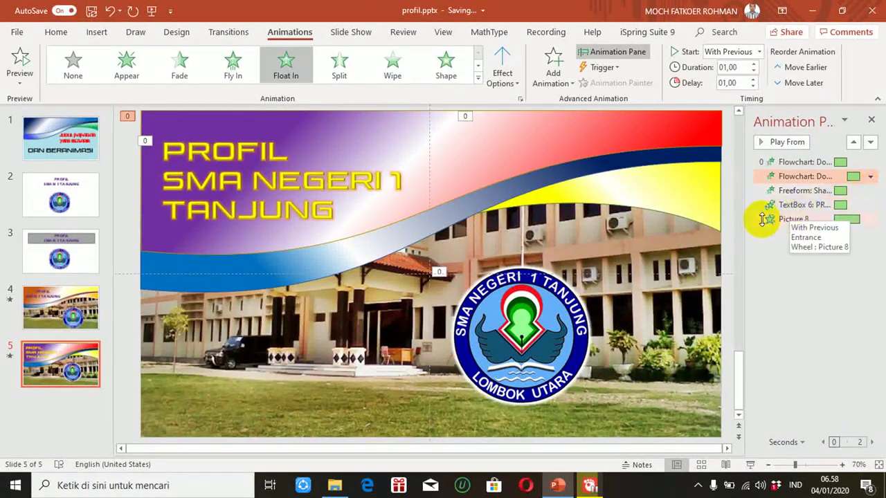
click(807, 192)
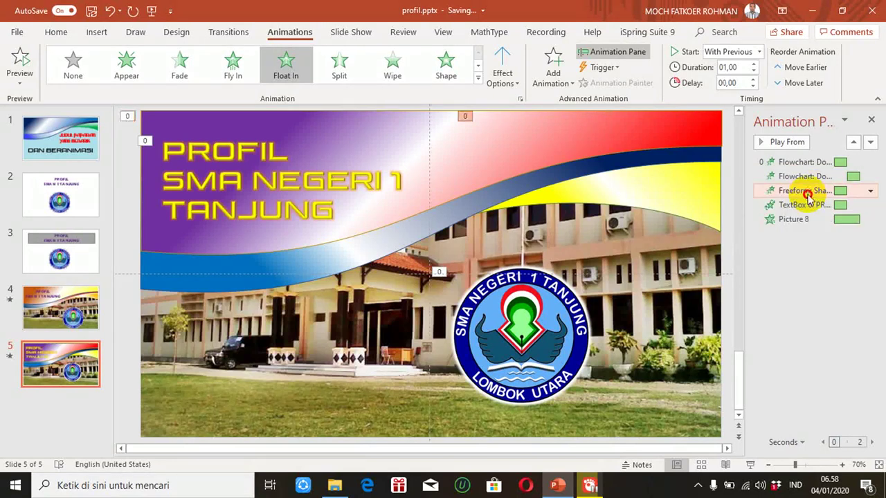
Delay the freeform shape's animation by 2 seconds.
click(871, 191)
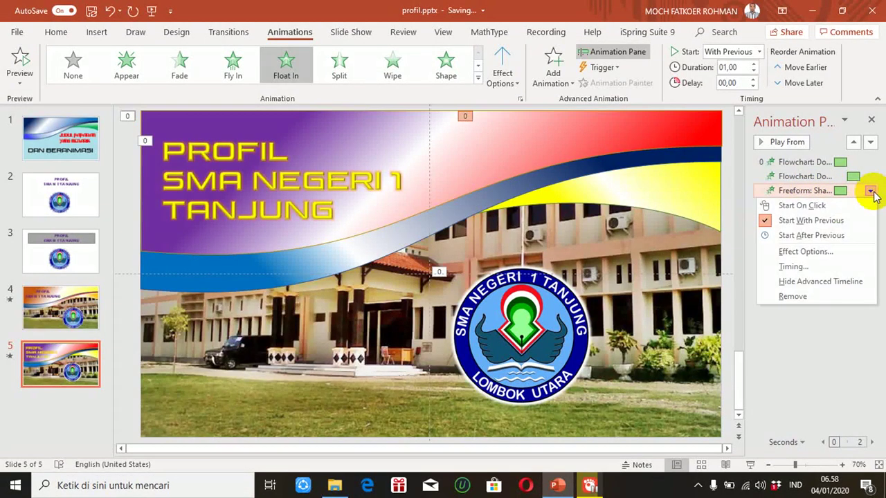
click(793, 264)
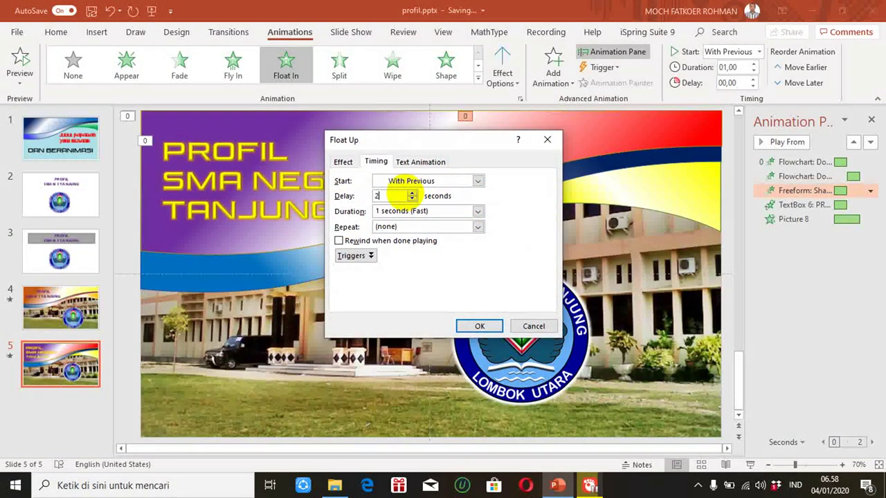
click(472, 327)
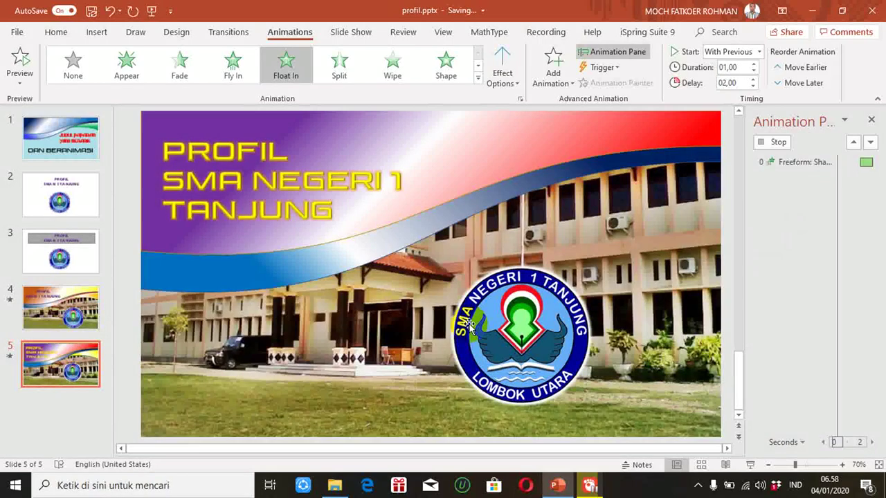
Delay the title's Grow & Turn entrance by 3 seconds.
click(310, 192)
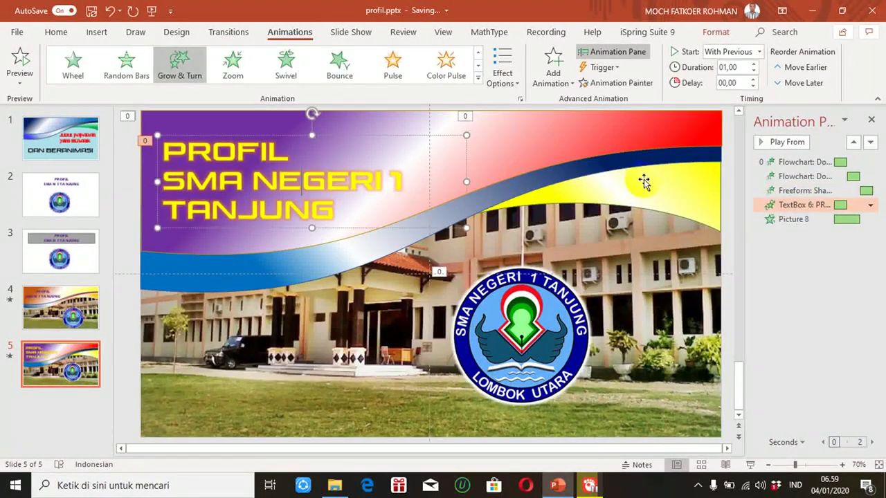
click(870, 206)
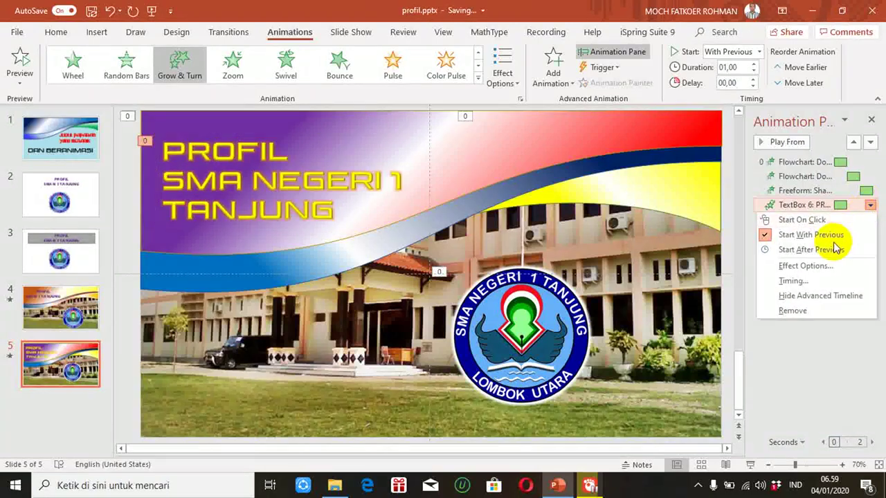
click(802, 282)
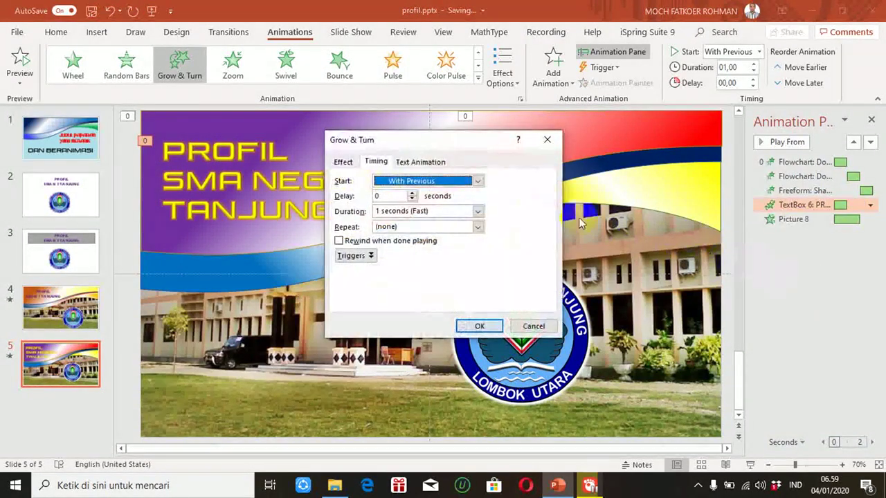
click(396, 196)
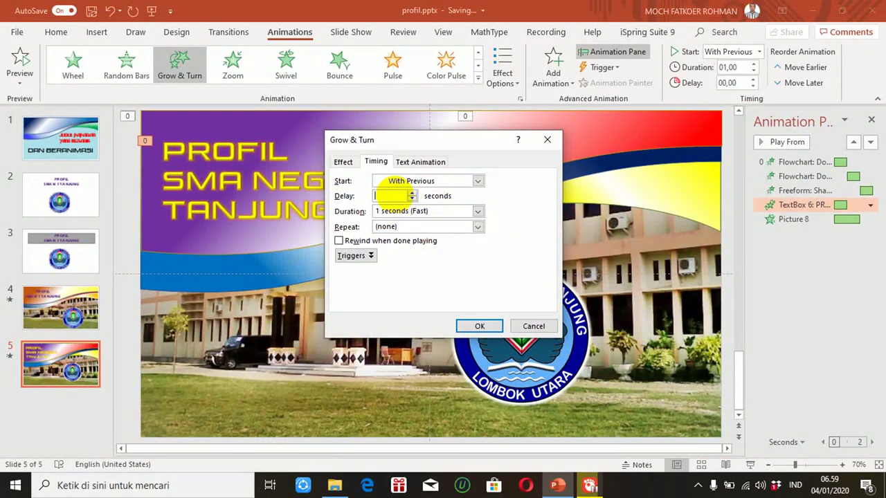
click(474, 326)
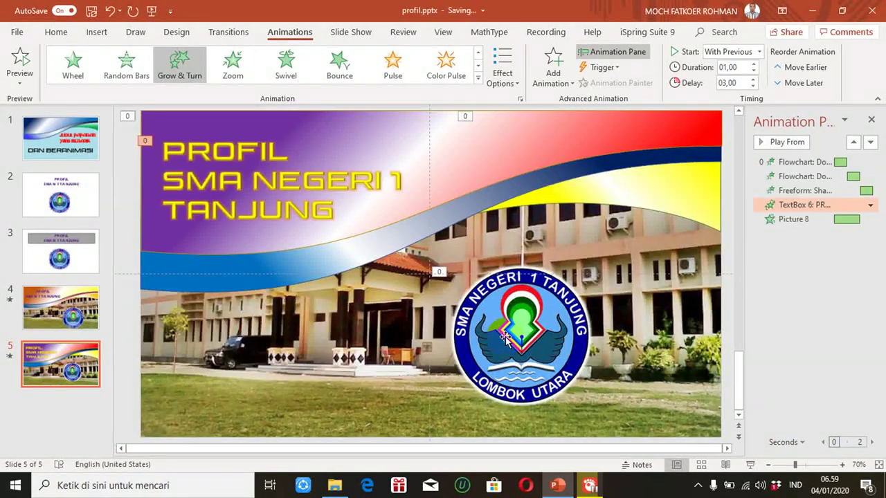
Delay the logo's Wheel entrance by 4 seconds.
click(506, 339)
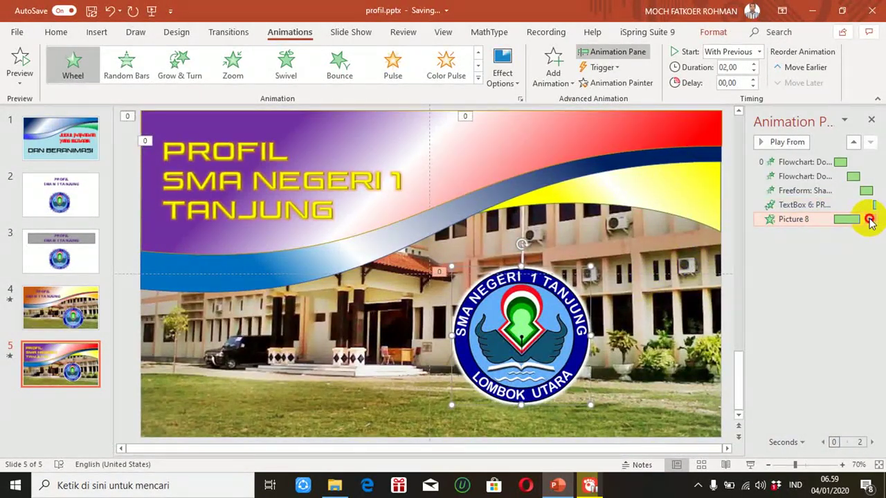
click(870, 219)
click(796, 295)
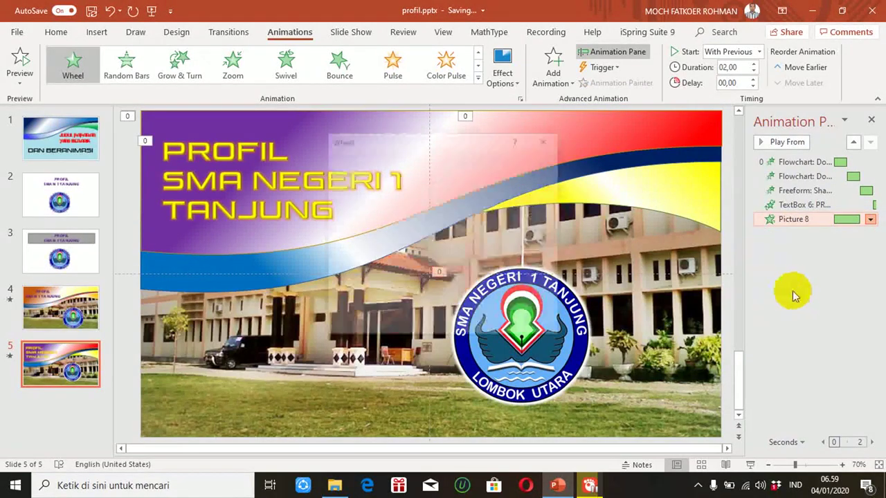
click(392, 197)
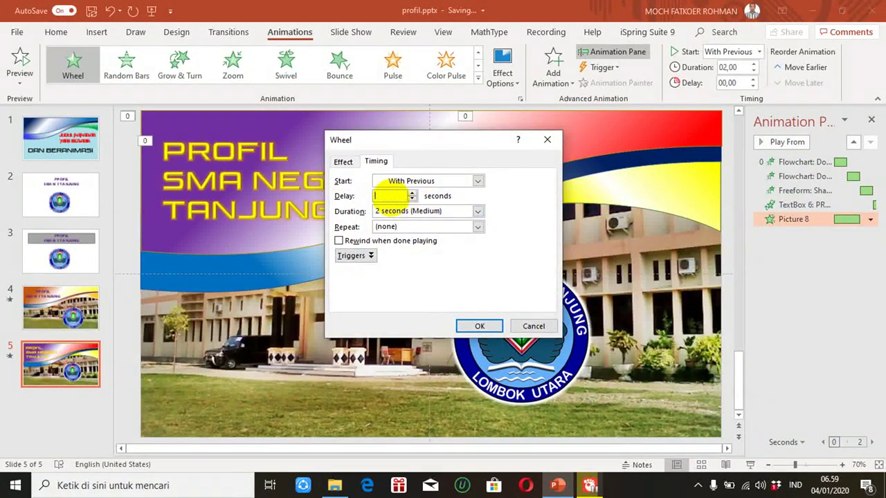
text(4)
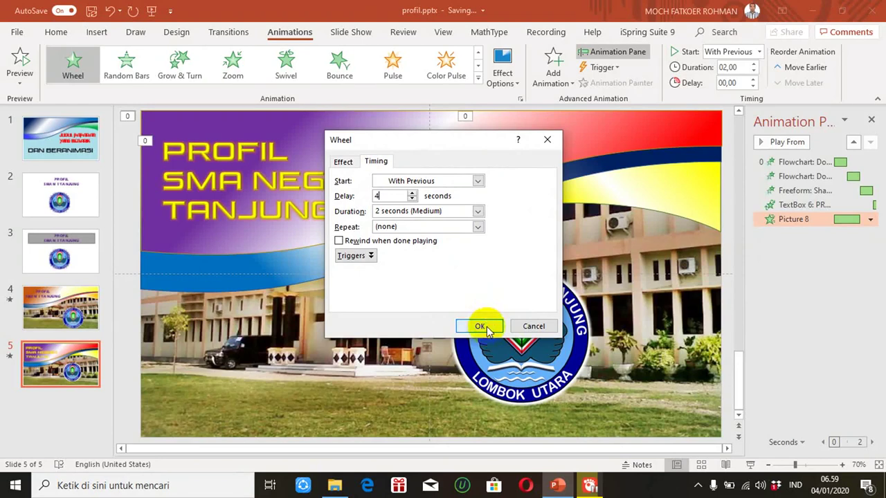
click(486, 329)
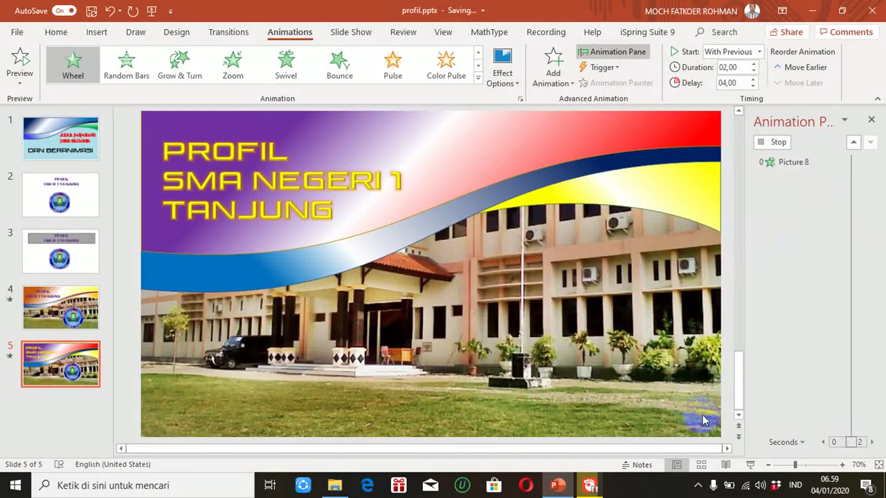
Run slide 5 as a full-screen slide show to review the staggered, delayed animations.
click(749, 464)
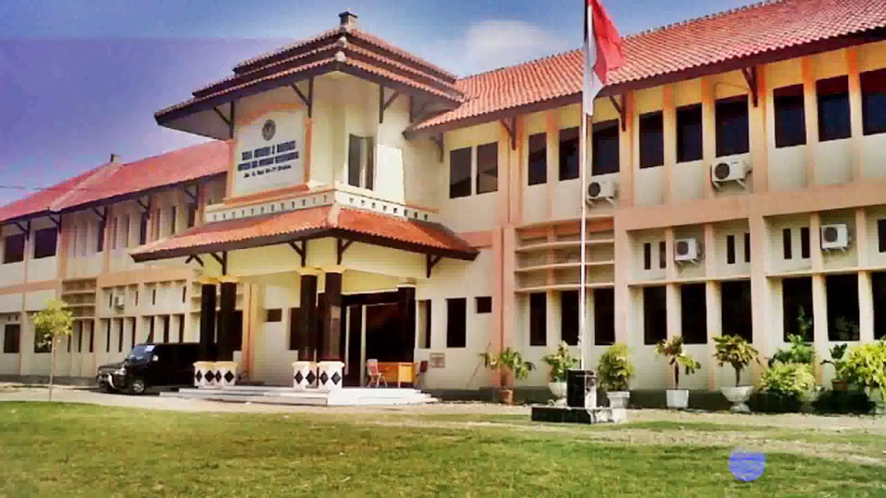